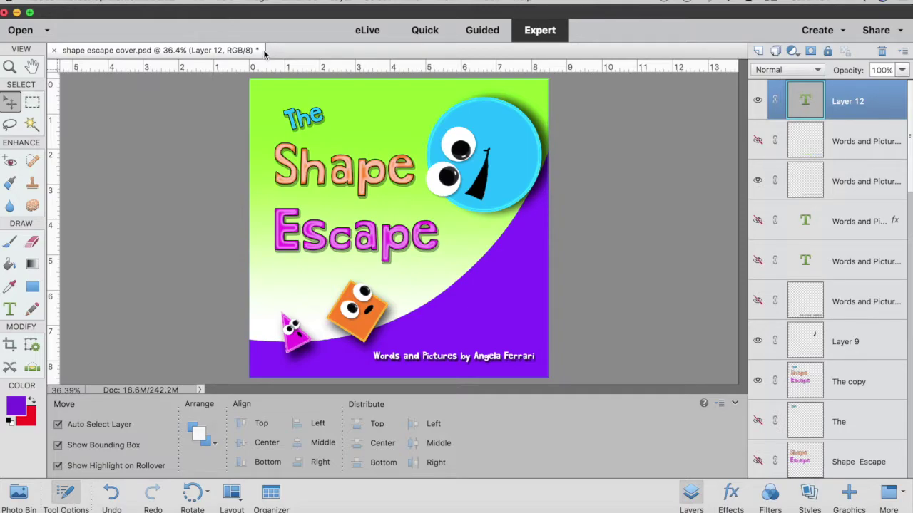
# Step: Create a new 8.5-inch square blank document named demo
pyautogui.click(191, 2)
pyautogui.click(385, 17)
pyautogui.write('demo')
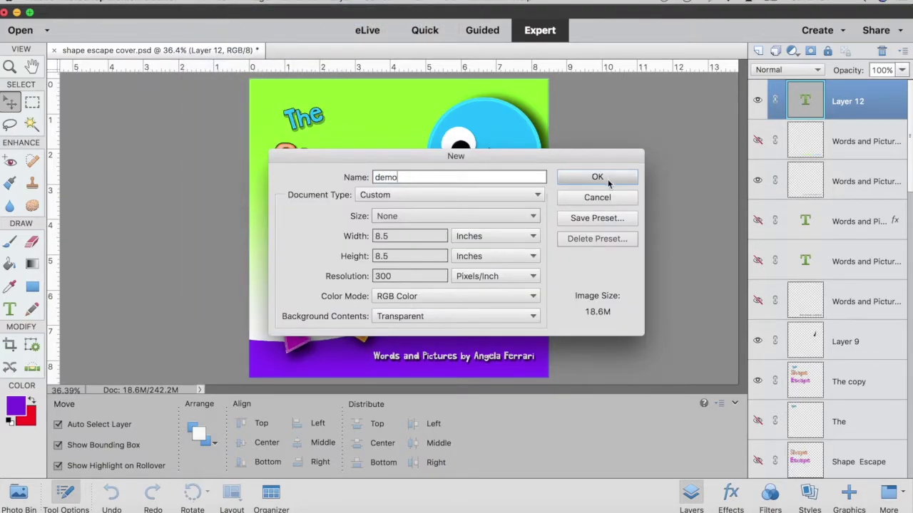
pyautogui.click(607, 180)
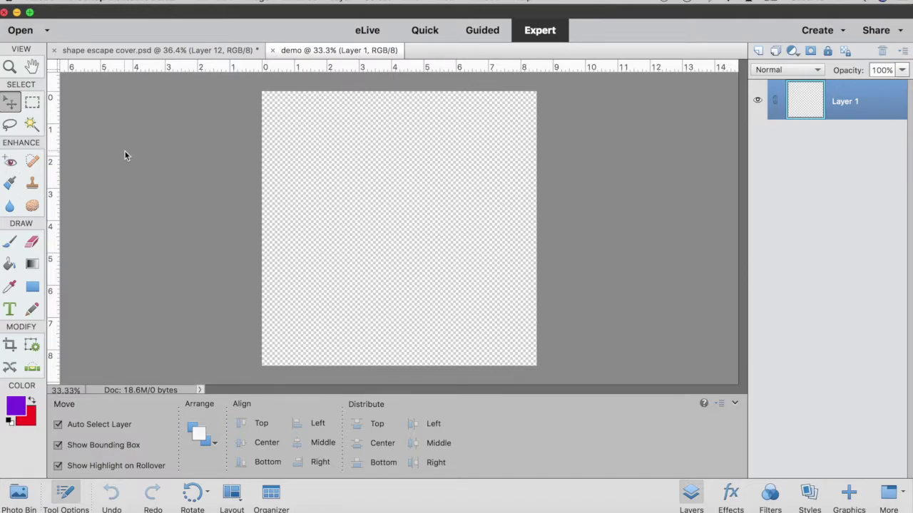
# Step: Fill the page with a lime green (90ff00) to white gradient fading downward
pyautogui.click(33, 264)
pyautogui.click(74, 462)
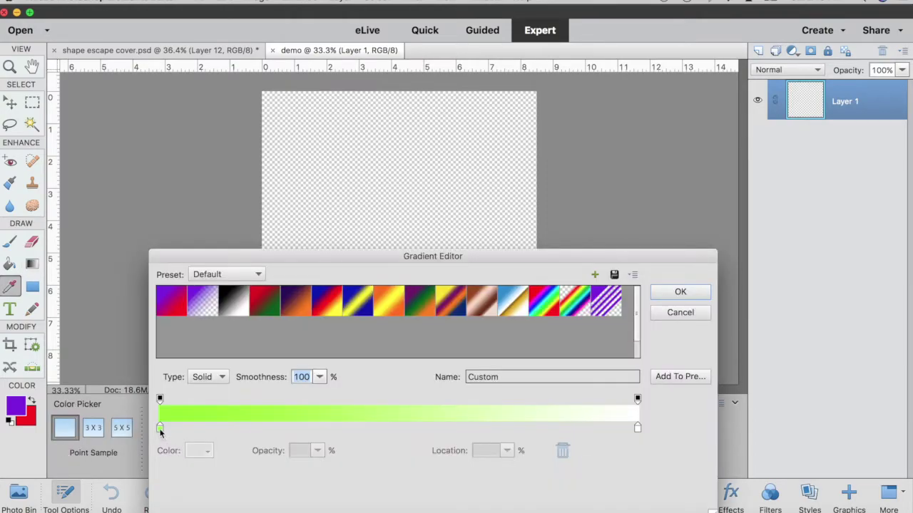
pyautogui.click(159, 428)
pyautogui.click(197, 450)
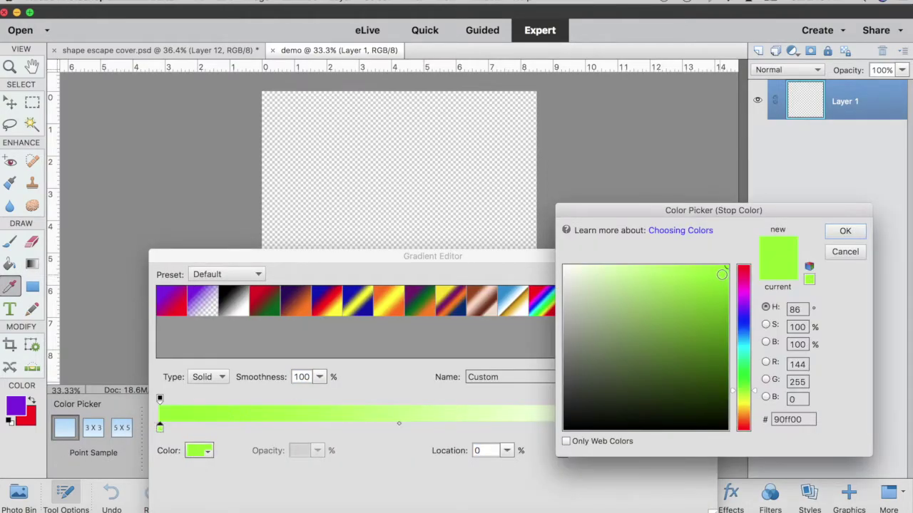
pyautogui.click(844, 231)
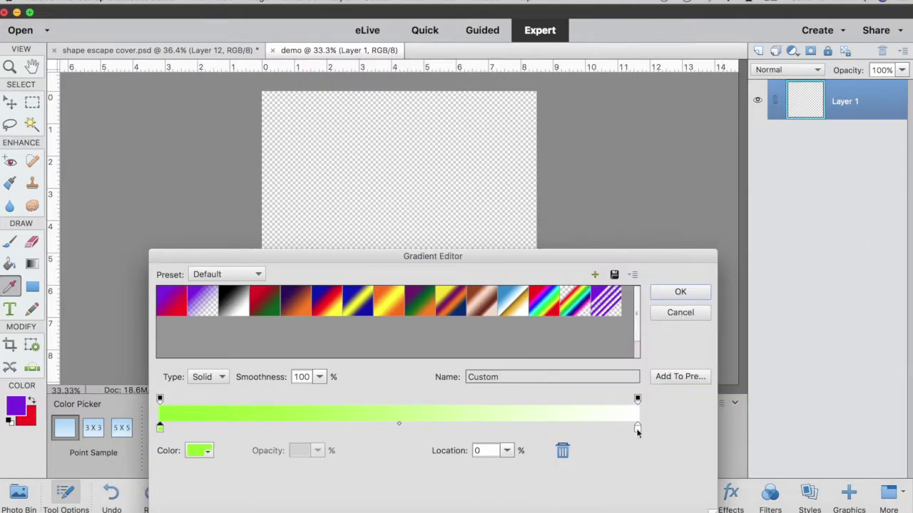
pyautogui.click(678, 292)
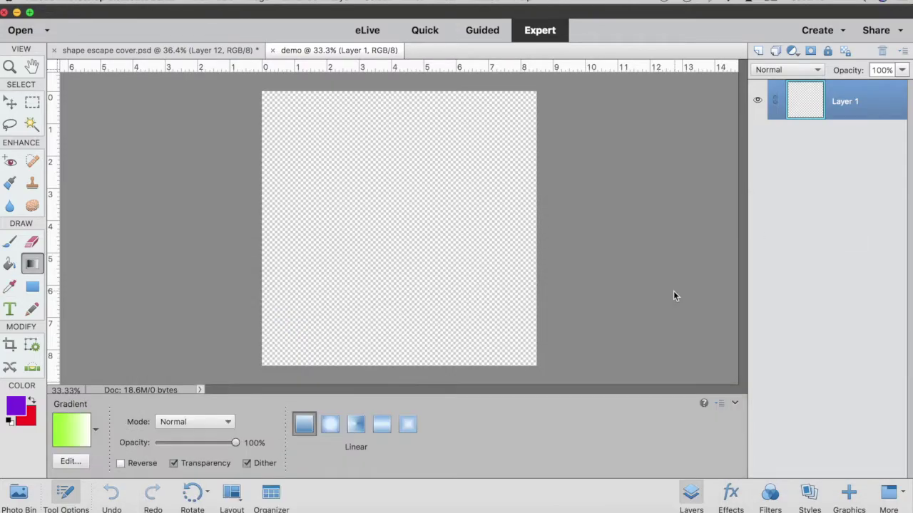
pyautogui.moveTo(392, 152); pyautogui.dragTo(390, 310)
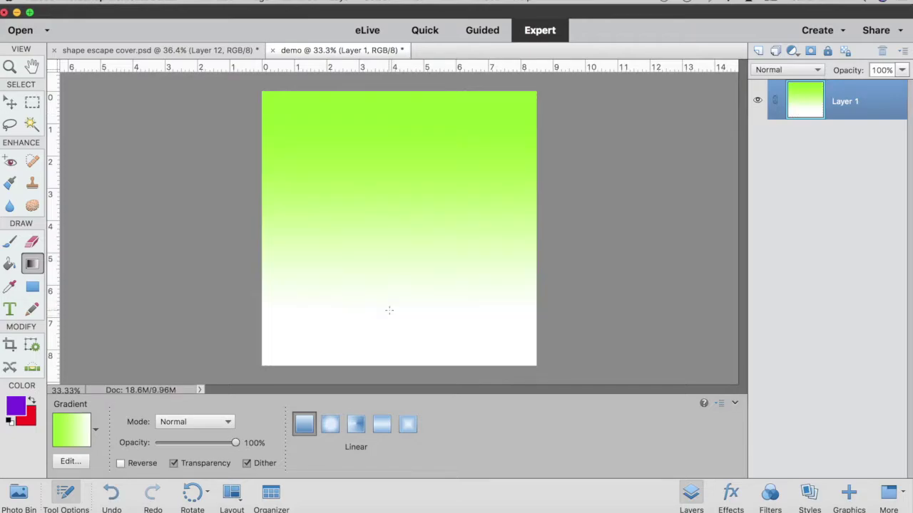
# Step: On a new layer, draw a purple (7500d9) rectangle over the lower middle of the page
pyautogui.click(757, 53)
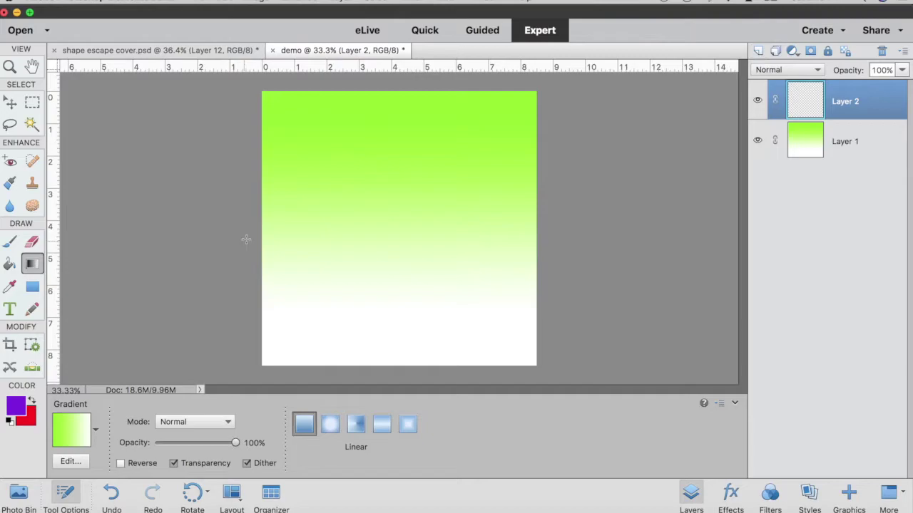
pyautogui.click(32, 287)
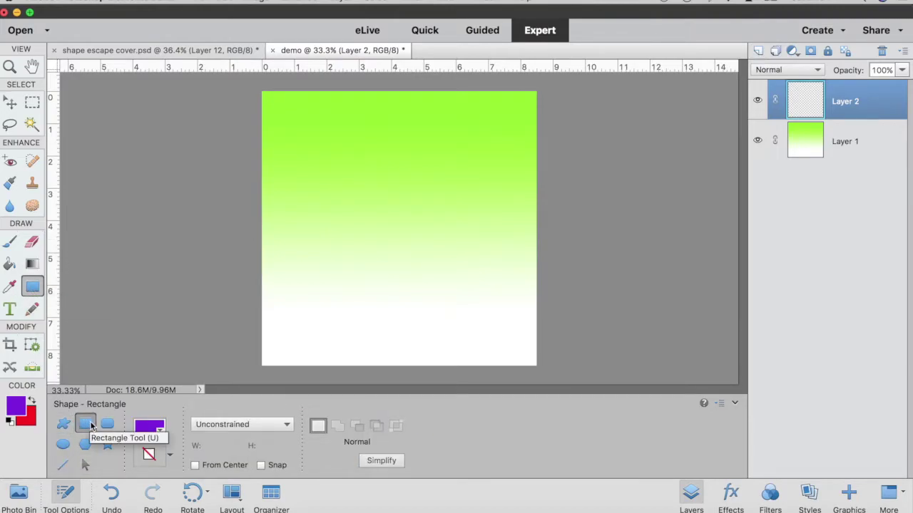
pyautogui.click(159, 431)
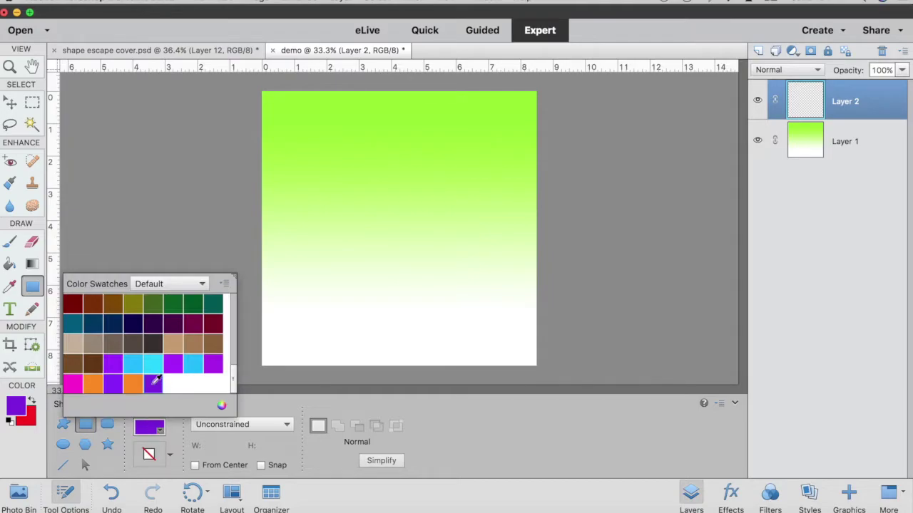
pyautogui.click(222, 405)
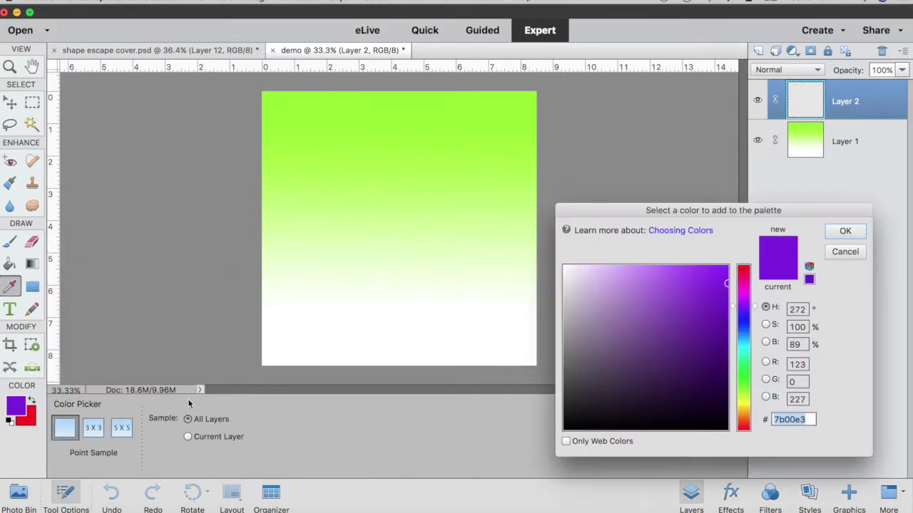
pyautogui.click(734, 289)
pyautogui.click(845, 231)
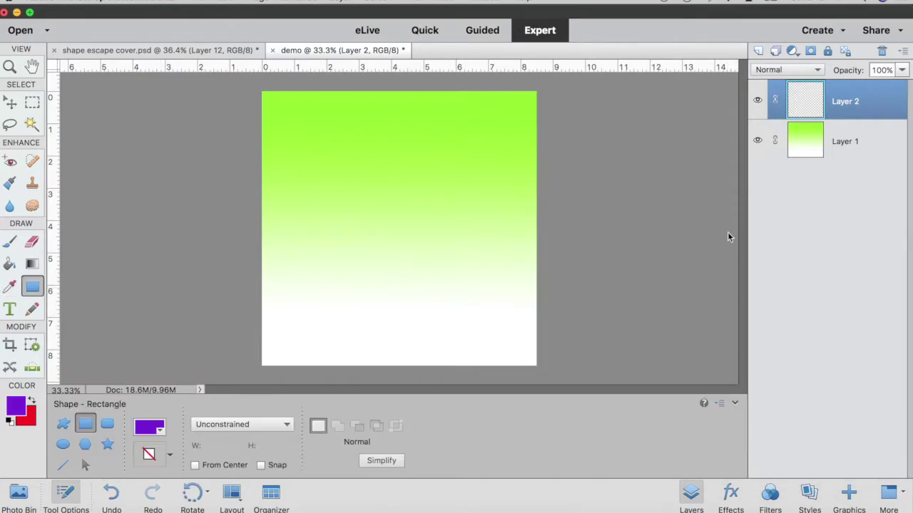
pyautogui.moveTo(339, 198); pyautogui.dragTo(472, 309)
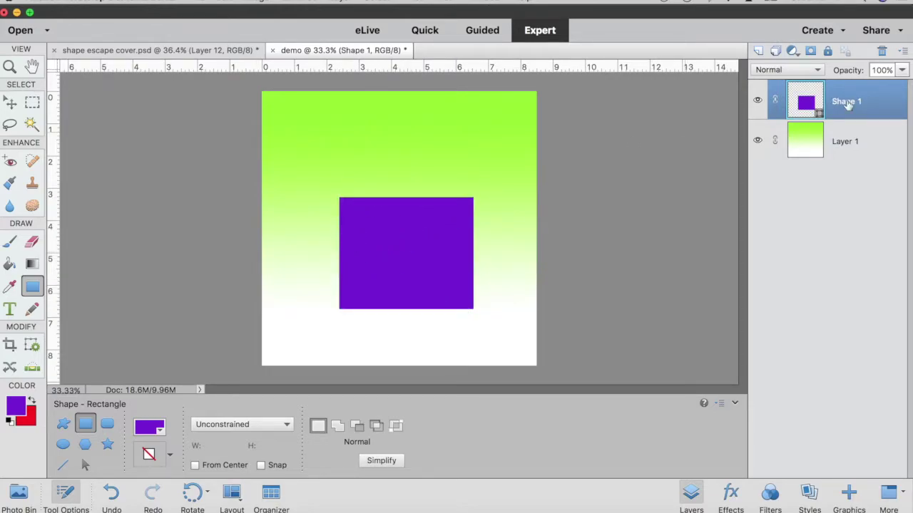
# Step: Simplify the Shape 1 rectangle and erase a large circular bite from it
pyautogui.rightClick(871, 105)
pyautogui.click(809, 182)
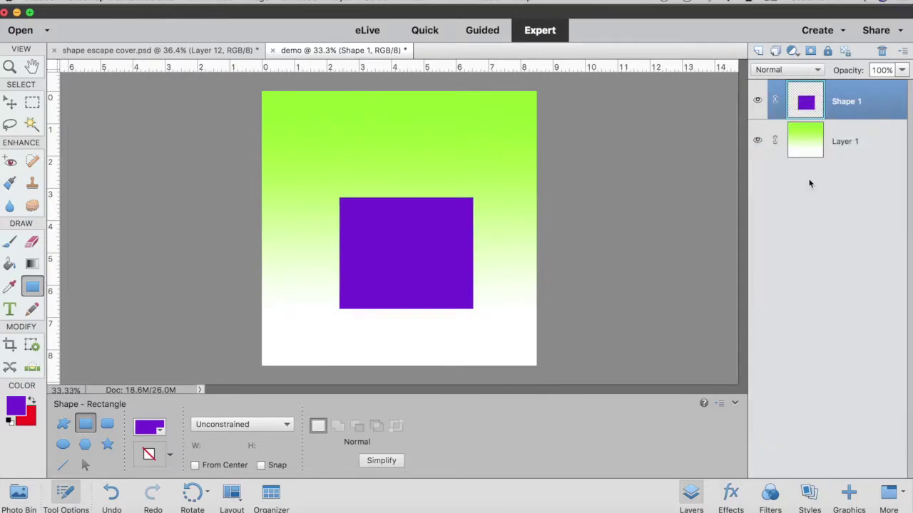
pyautogui.click(32, 243)
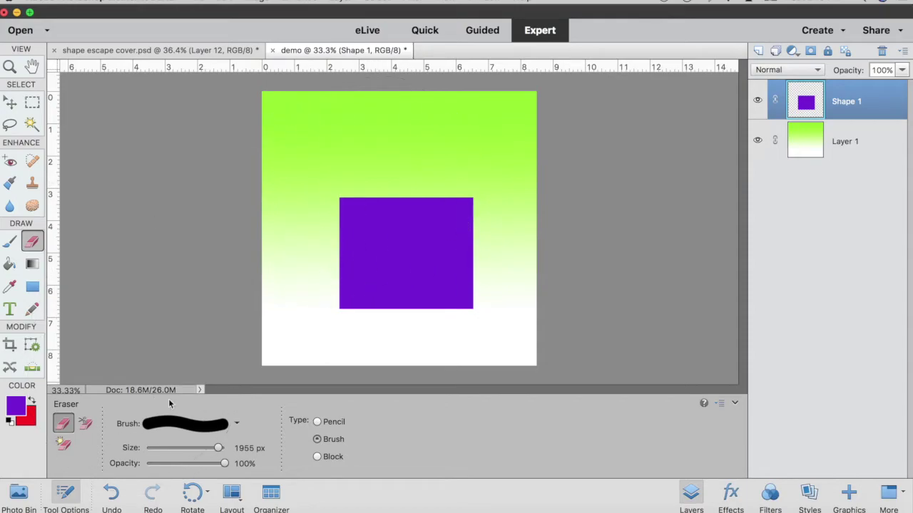
pyautogui.click(236, 423)
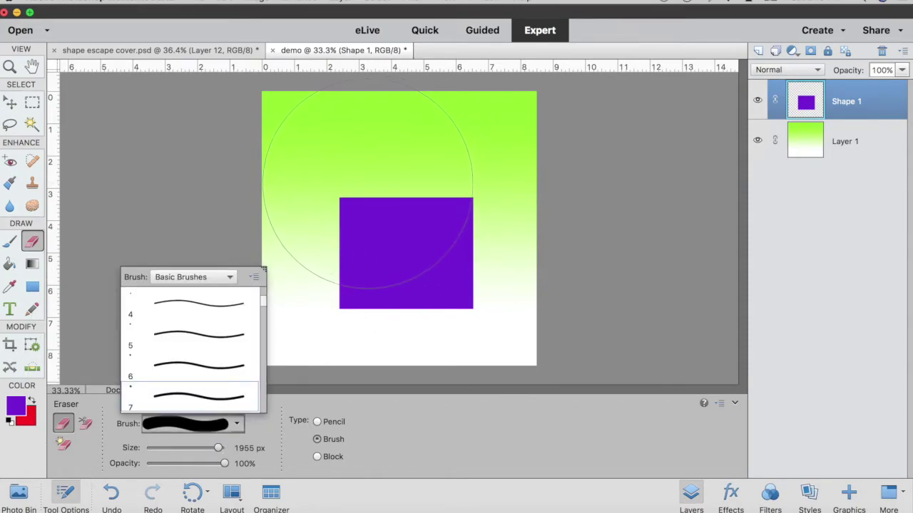
pyautogui.click(368, 191)
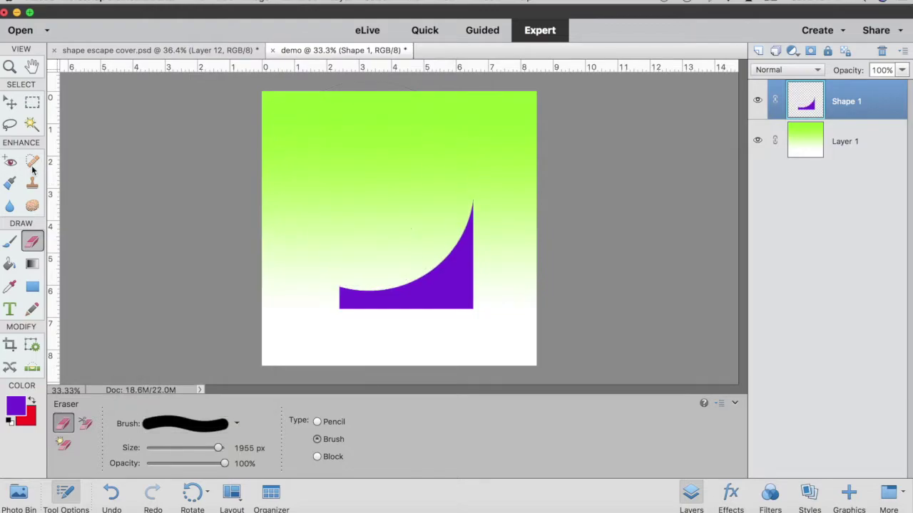
# Step: Stretch the purple curve across the bottom and right edges and commit
pyautogui.click(10, 104)
pyautogui.moveTo(338, 253); pyautogui.dragTo(261, 261)
pyautogui.moveTo(472, 253); pyautogui.dragTo(536, 254)
pyautogui.moveTo(397, 310); pyautogui.dragTo(397, 366)
pyautogui.moveTo(399, 197); pyautogui.dragTo(399, 172)
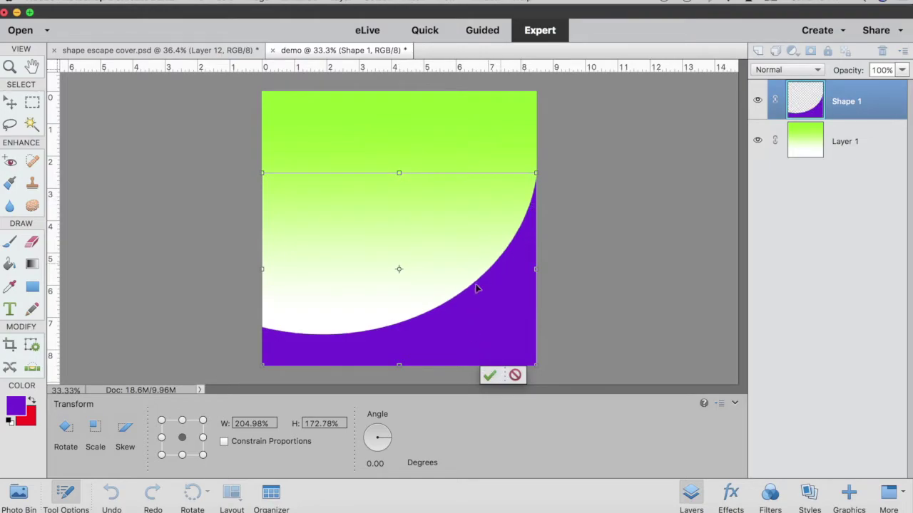
pyautogui.click(489, 377)
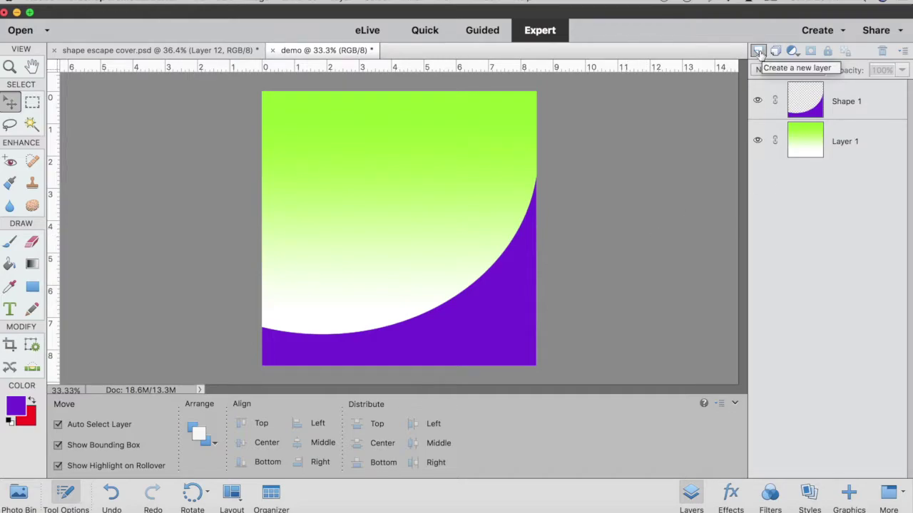
# Step: Add a new layer and select the filled Circle custom shape
pyautogui.click(759, 54)
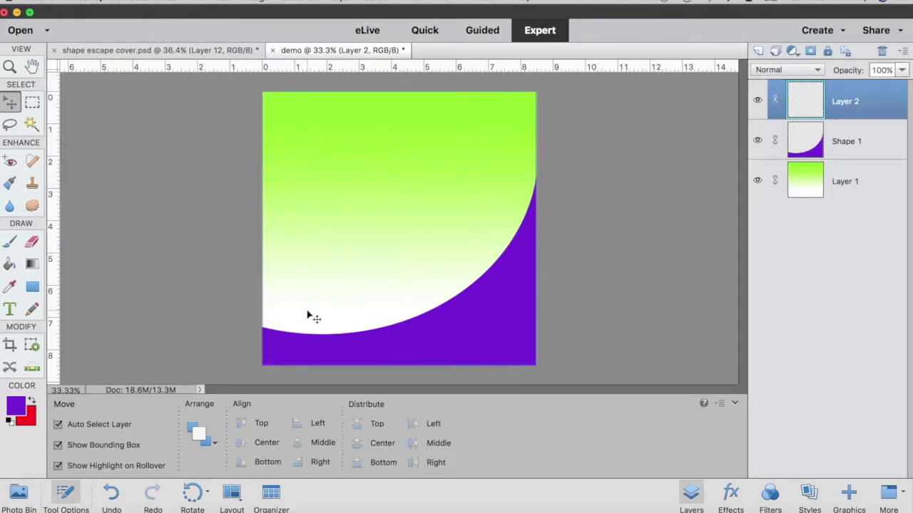
pyautogui.click(32, 288)
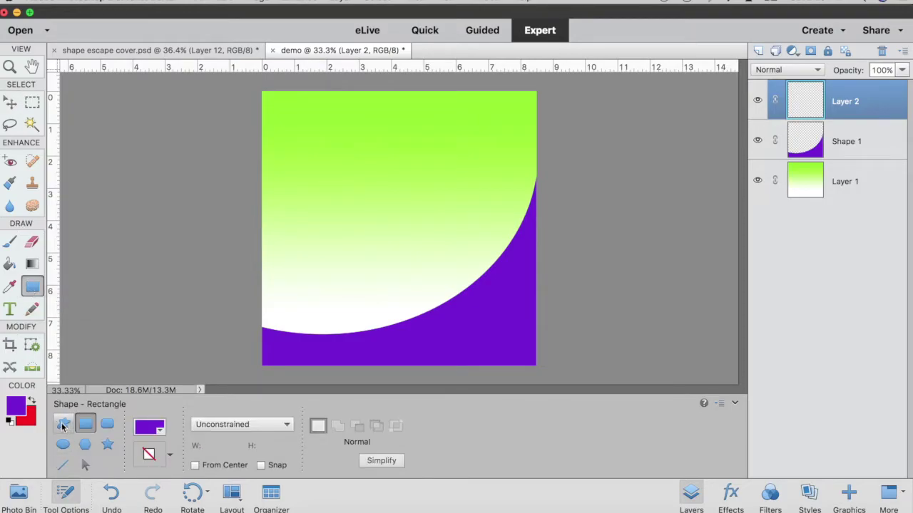
pyautogui.click(63, 426)
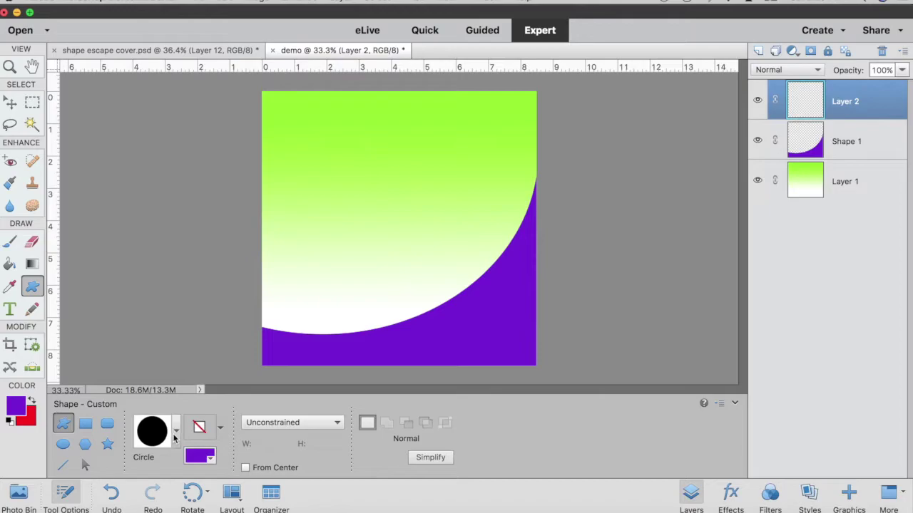
pyautogui.click(175, 435)
pyautogui.scroll(5, 222, 213)
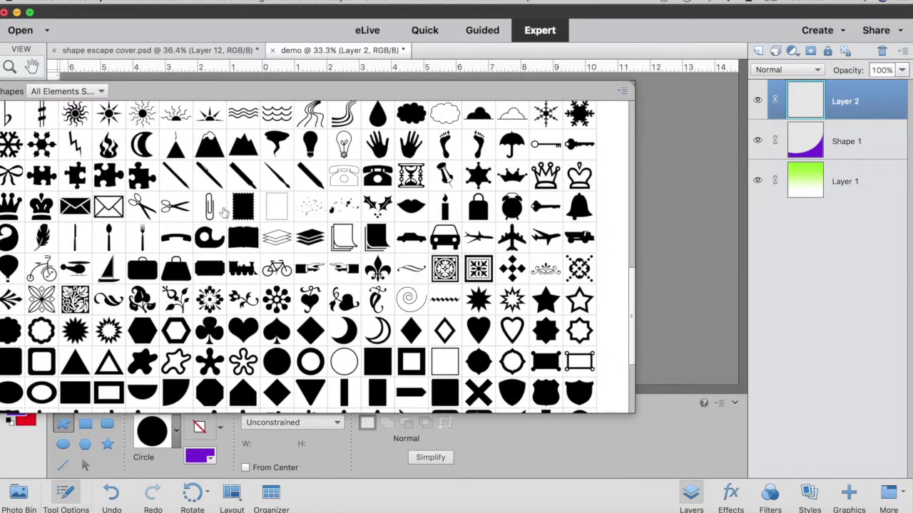
pyautogui.scroll(10, 222, 212)
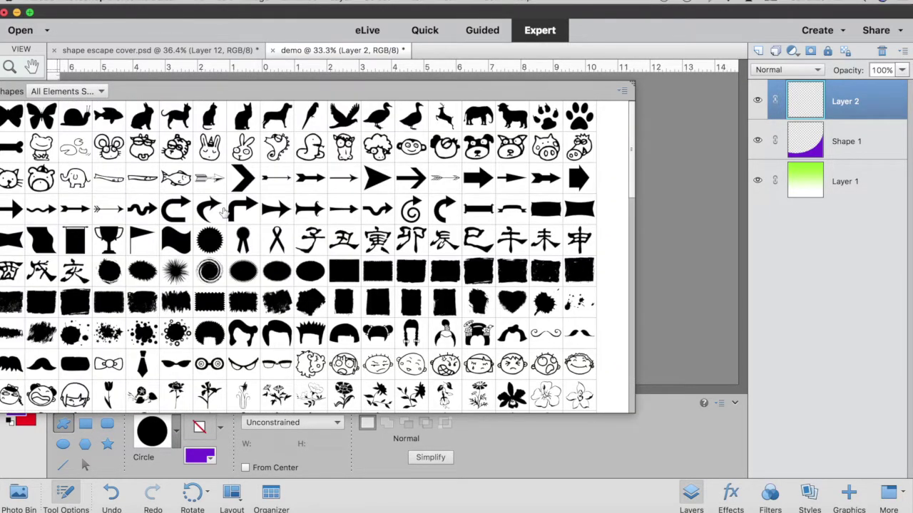
pyautogui.scroll(-15, 223, 211)
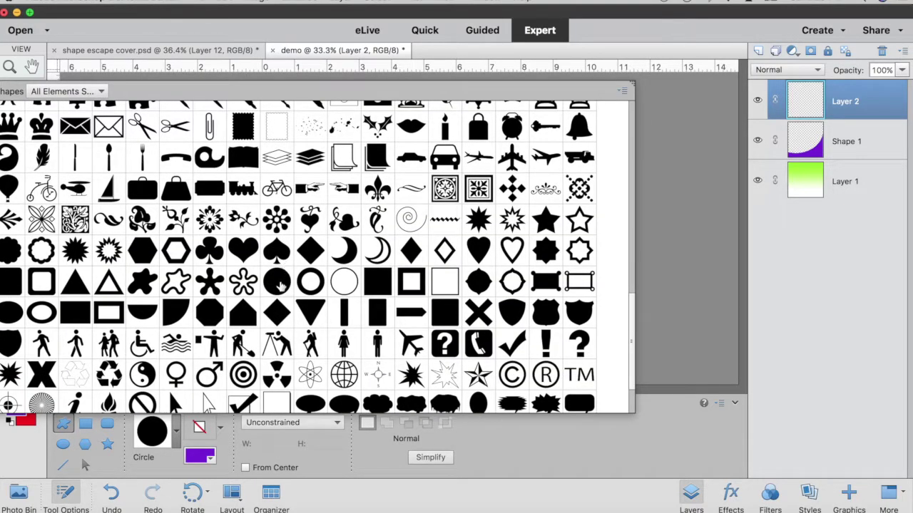
pyautogui.click(278, 284)
# Step: Draw a light blue circle at the upper right and nudge it slightly up
pyautogui.click(201, 457)
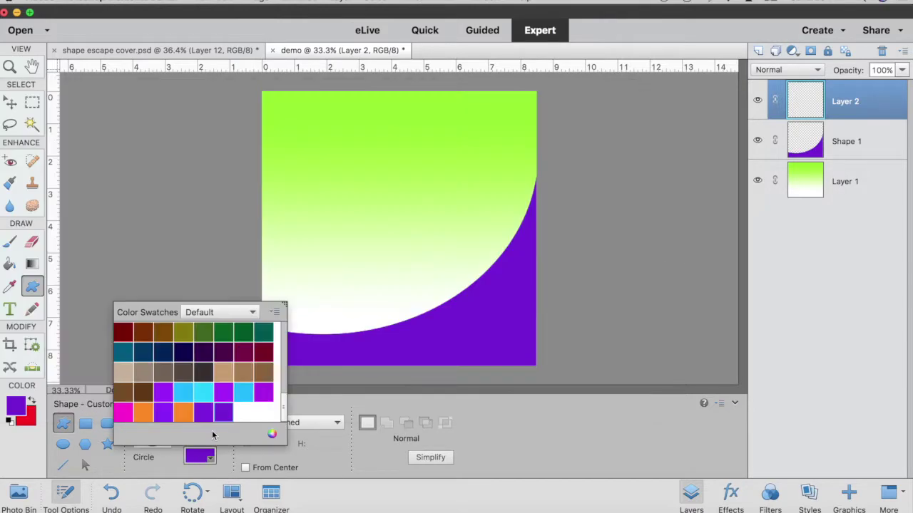
pyautogui.click(184, 393)
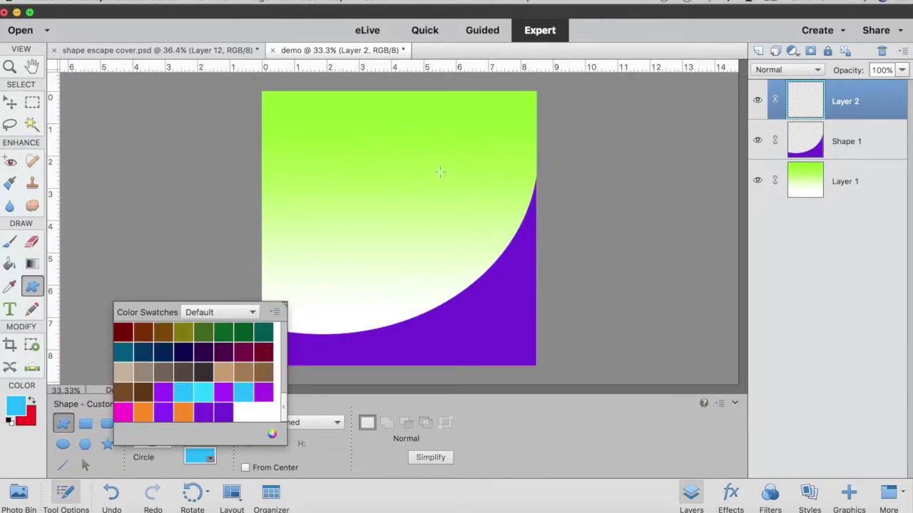
pyautogui.moveTo(426, 164); pyautogui.dragTo(528, 280)
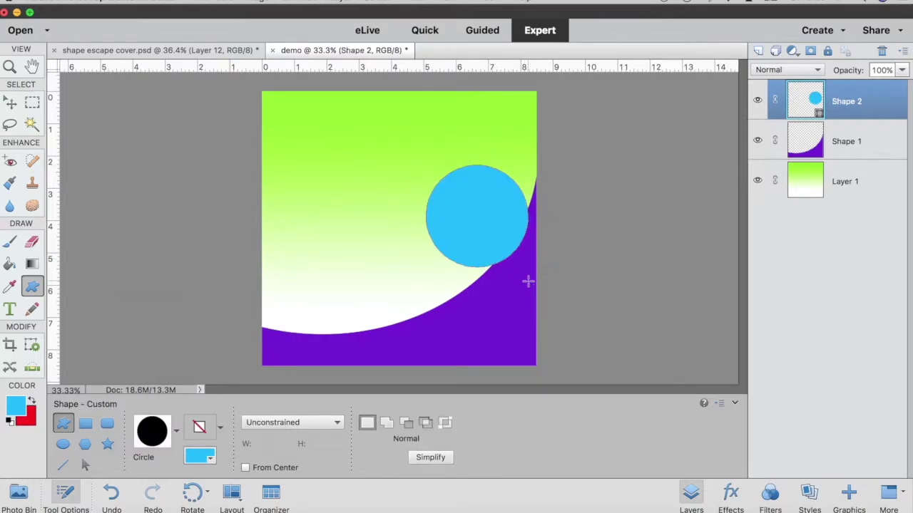
pyautogui.click(11, 103)
pyautogui.moveTo(479, 214); pyautogui.dragTo(478, 202)
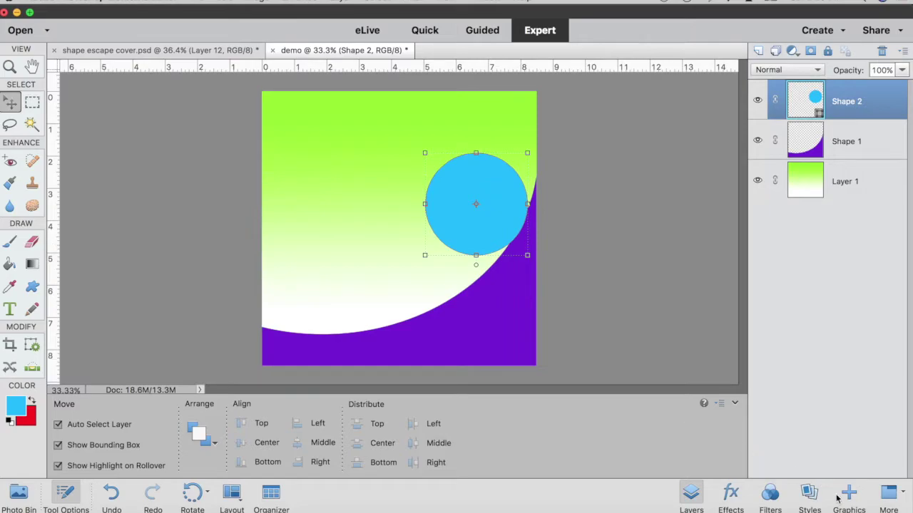
# Step: Simplify Shape 2 and apply an inner glow style to the blue circle
pyautogui.rightClick(849, 104)
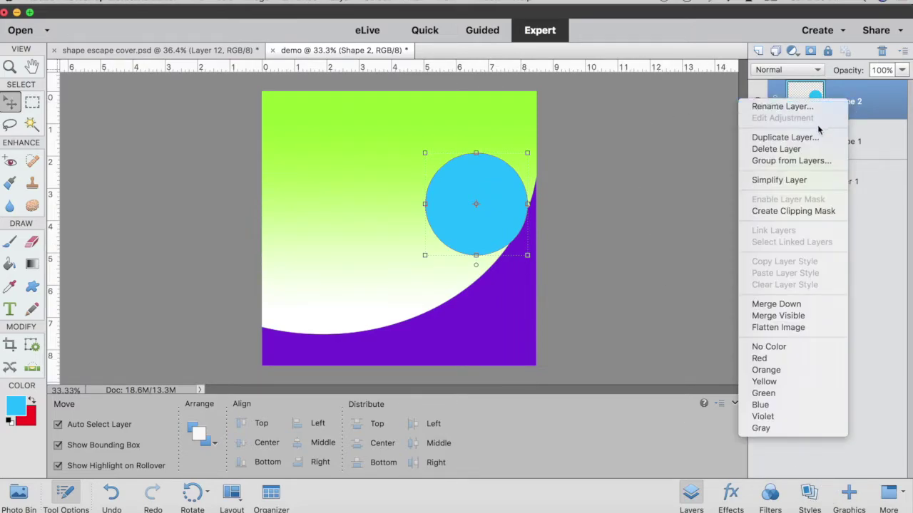
pyautogui.click(781, 180)
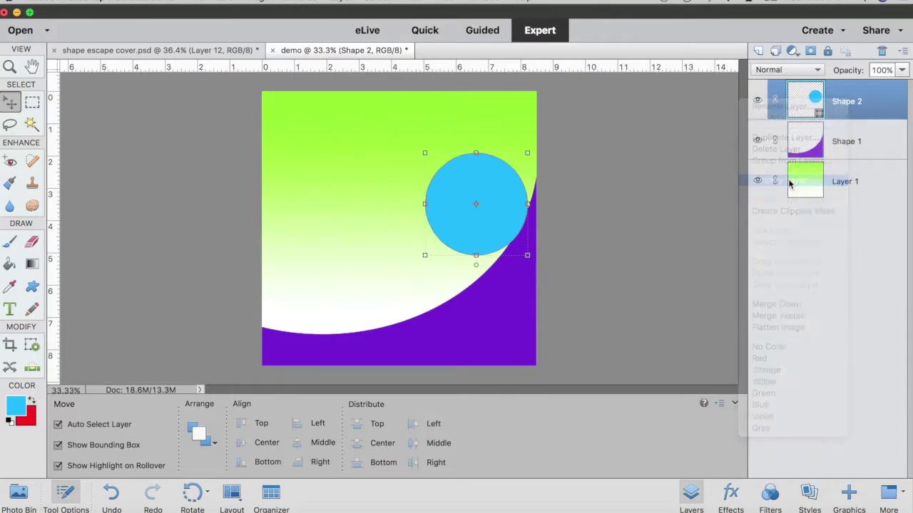
pyautogui.click(811, 496)
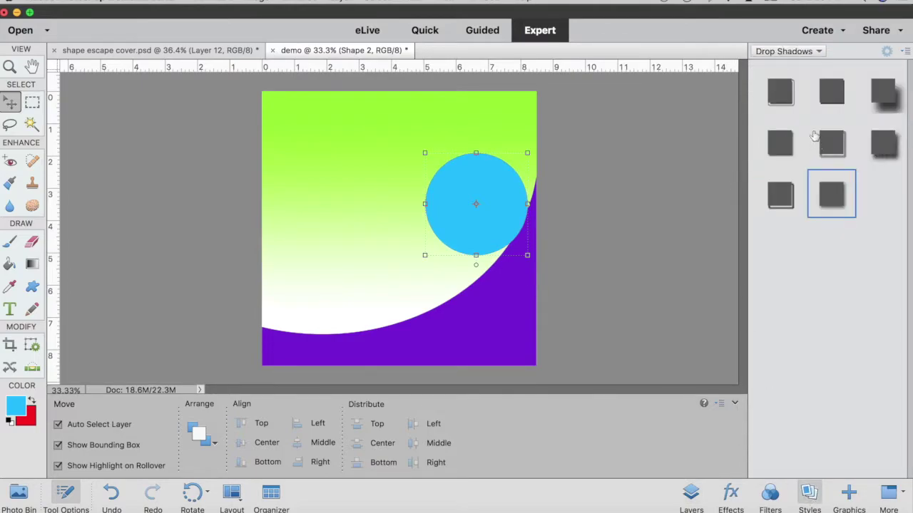
pyautogui.click(808, 52)
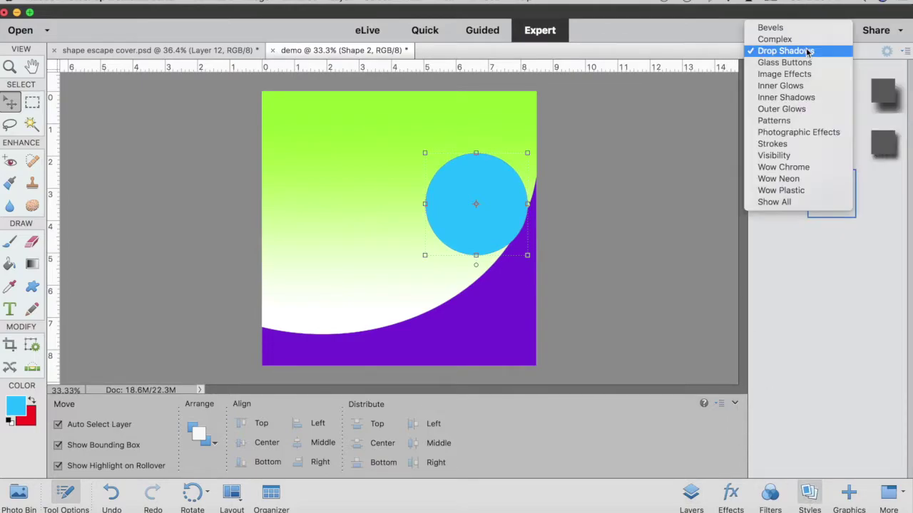
pyautogui.click(796, 91)
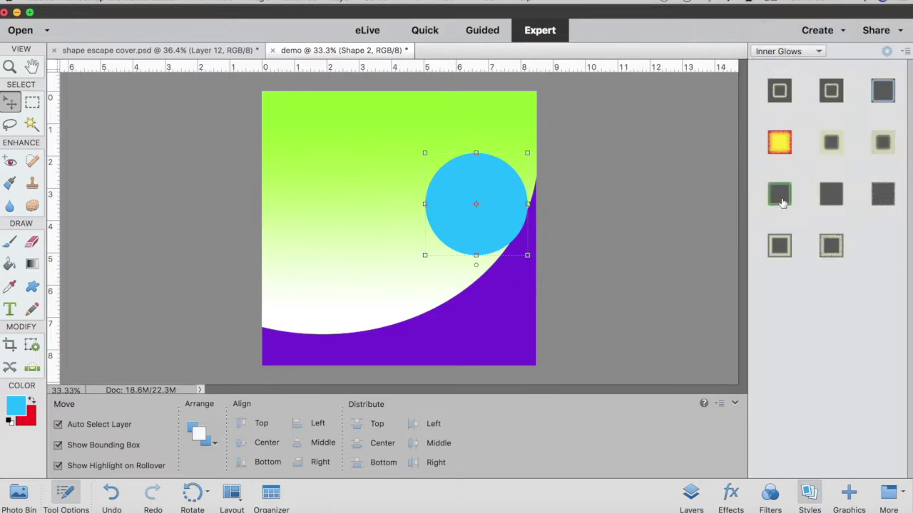
pyautogui.click(780, 196)
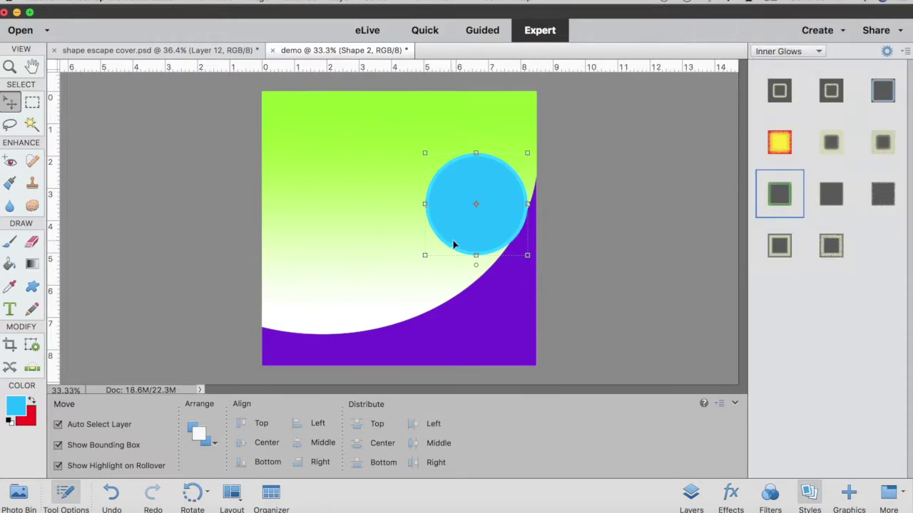
pyautogui.click(886, 51)
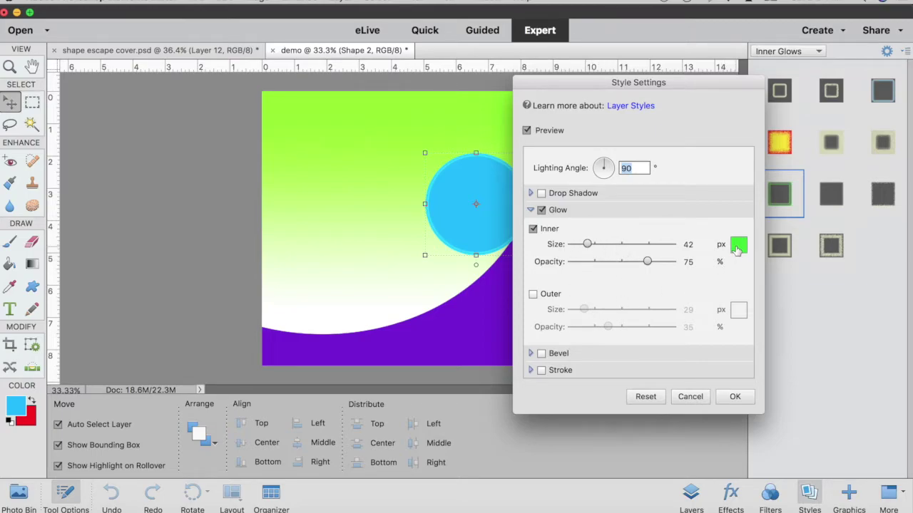
pyautogui.click(734, 397)
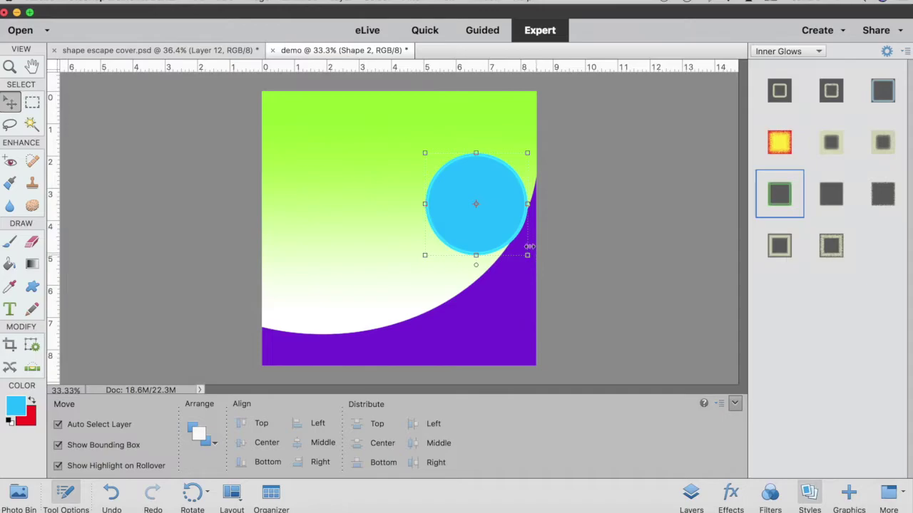
# Step: Add a Soft Edge drop shadow: opacity 79, size 67, distance 41, angle 153°
pyautogui.click(813, 51)
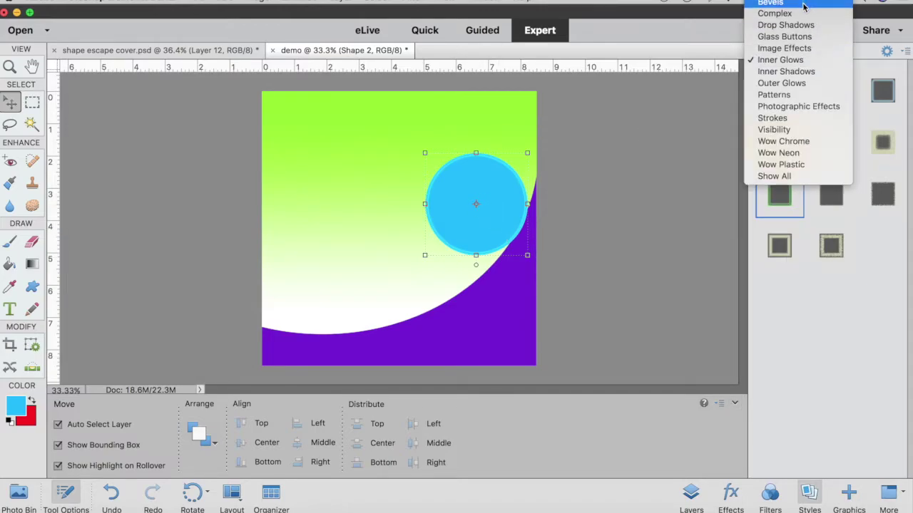
pyautogui.click(802, 26)
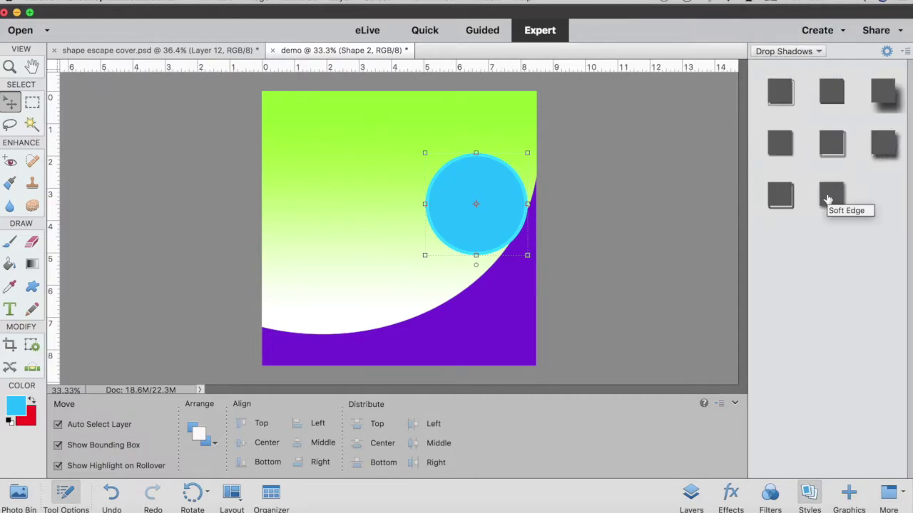
pyautogui.click(829, 198)
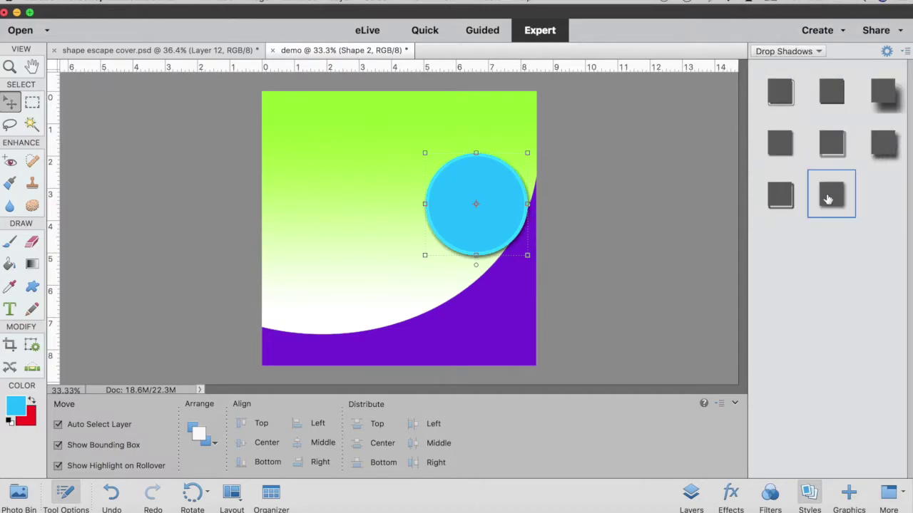
pyautogui.click(885, 52)
pyautogui.moveTo(646, 83); pyautogui.dragTo(765, 74)
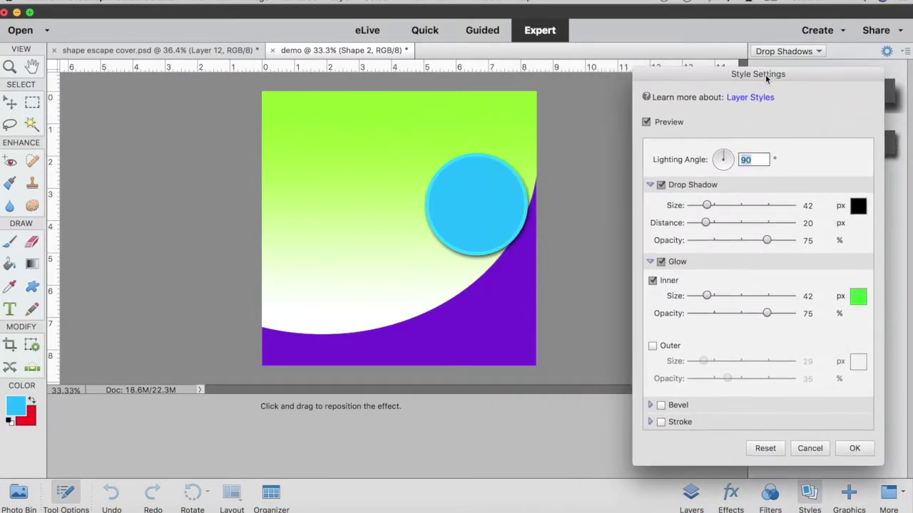
pyautogui.moveTo(768, 242); pyautogui.dragTo(772, 243)
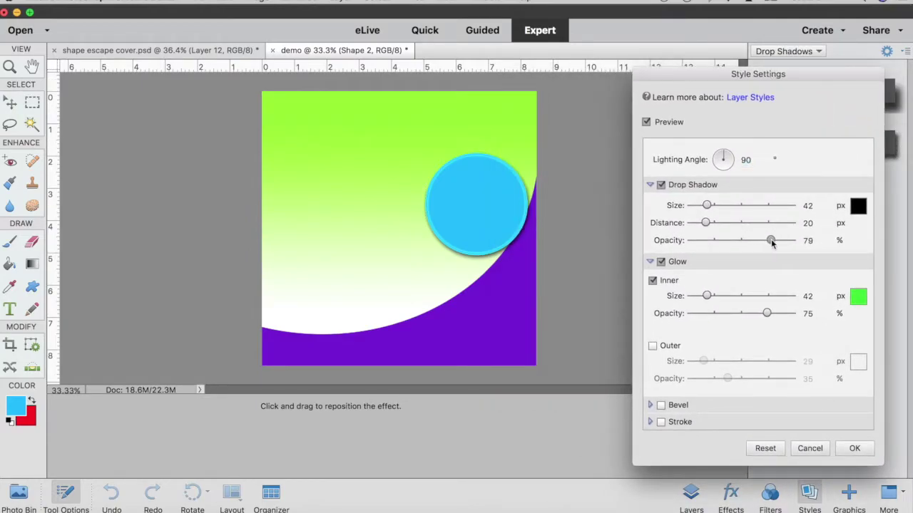
pyautogui.moveTo(706, 224); pyautogui.dragTo(718, 223)
pyautogui.moveTo(724, 154); pyautogui.dragTo(713, 159)
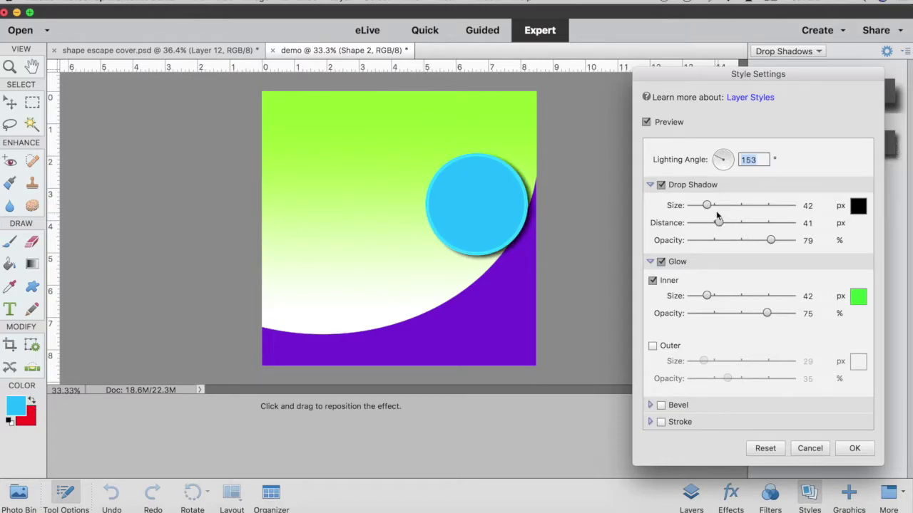
pyautogui.moveTo(708, 207); pyautogui.dragTo(713, 206)
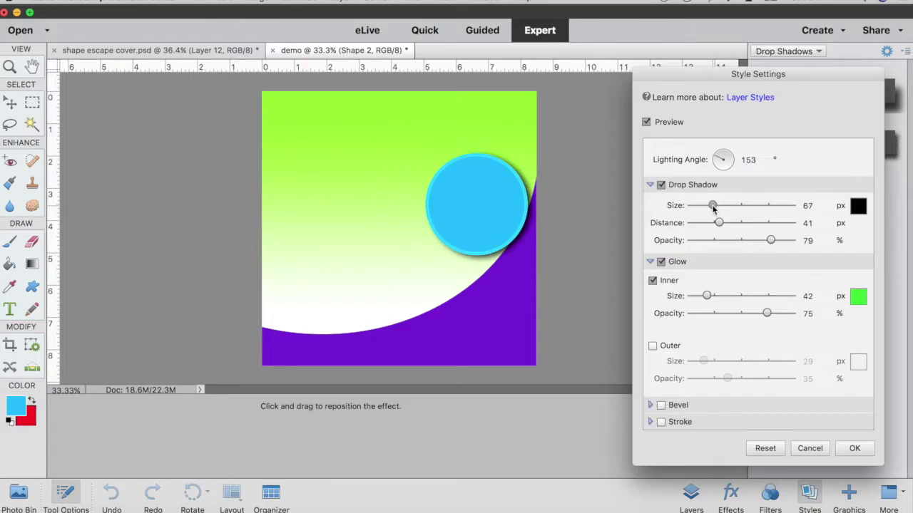
pyautogui.click(853, 449)
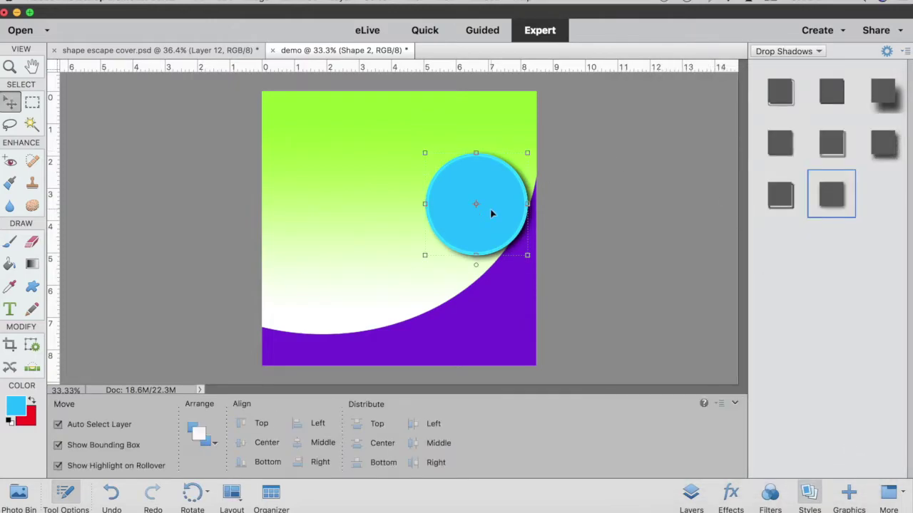
pyautogui.click(691, 494)
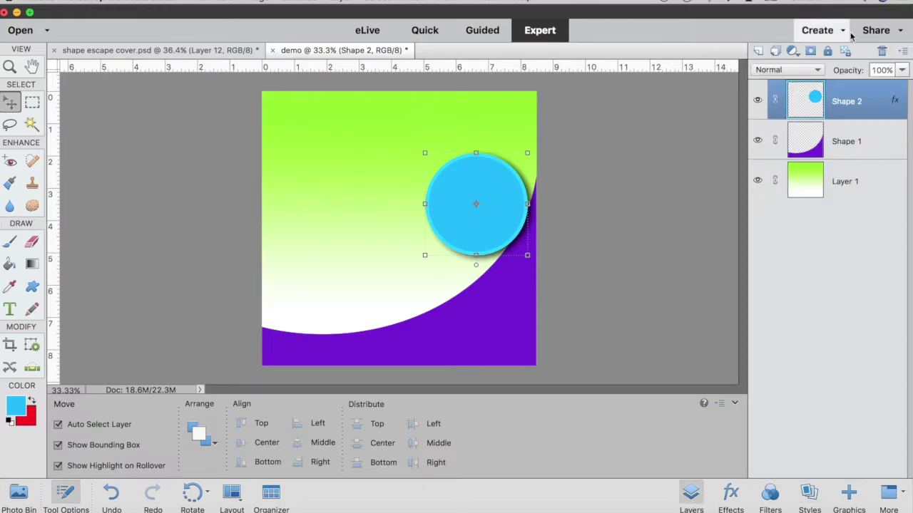
# Step: On a new layer, draw an orange square with the Square custom shape
pyautogui.click(757, 51)
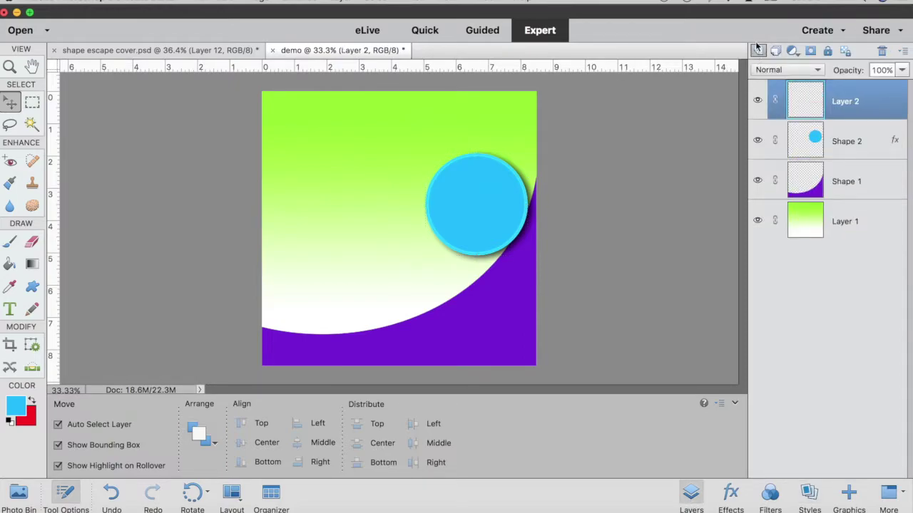
pyautogui.click(33, 288)
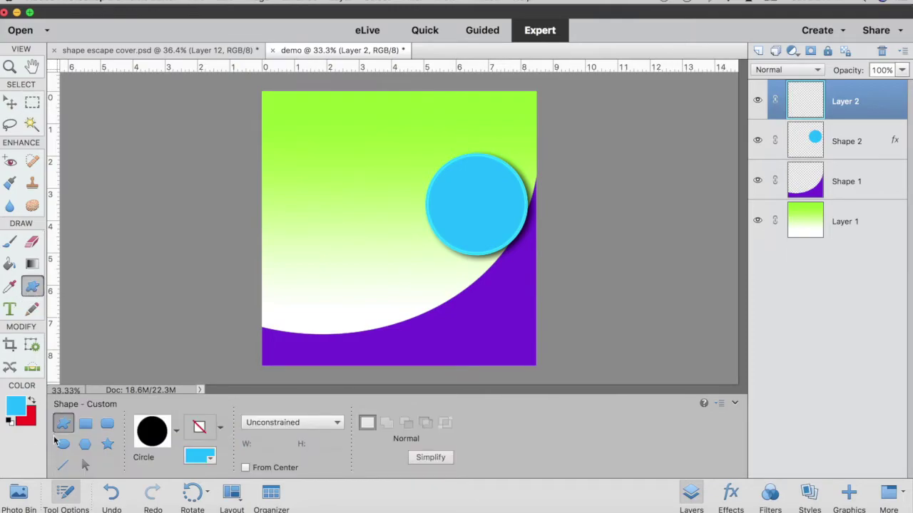
pyautogui.click(176, 430)
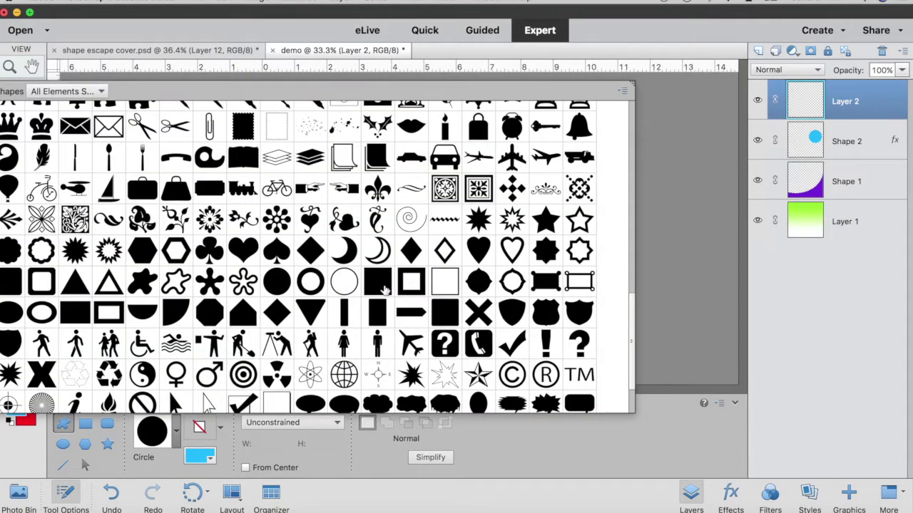
pyautogui.click(385, 288)
pyautogui.click(203, 455)
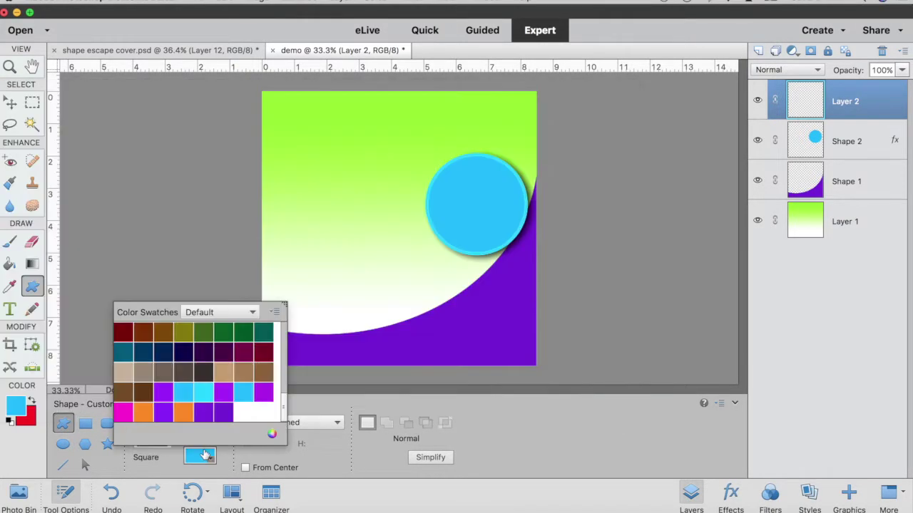
pyautogui.click(185, 411)
pyautogui.moveTo(316, 184); pyautogui.dragTo(378, 246)
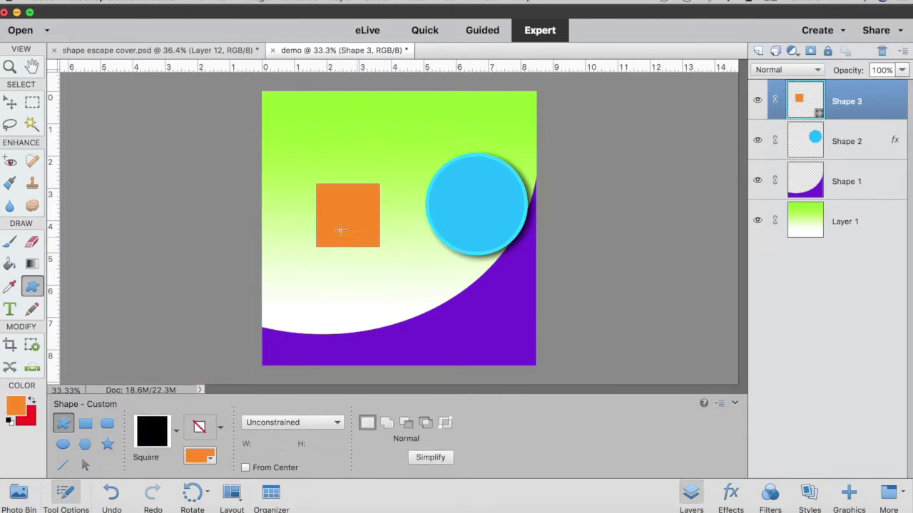
# Step: Move the square lower, scale it to 78.21% and tilt it 21.65° onto the curve
pyautogui.click(8, 106)
pyautogui.moveTo(350, 218); pyautogui.dragTo(368, 284)
pyautogui.moveTo(398, 251); pyautogui.dragTo(364, 303)
pyautogui.click(328, 348)
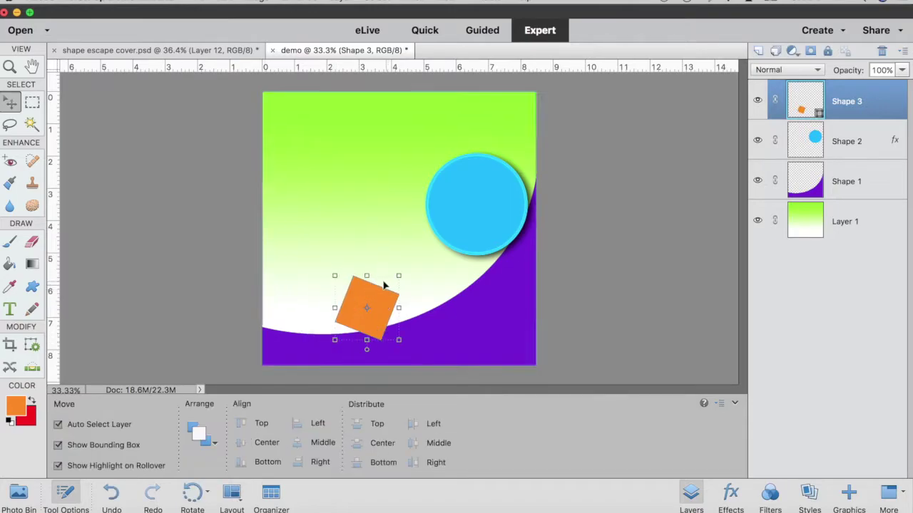
# Step: Apply the Soft Edge drop shadow and an inner glow to the orange square, then deselect it
pyautogui.click(811, 499)
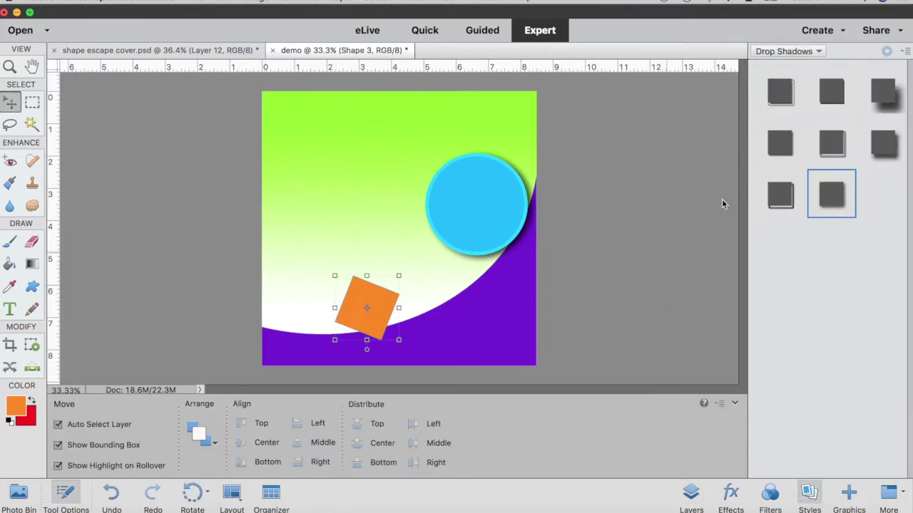
pyautogui.click(827, 204)
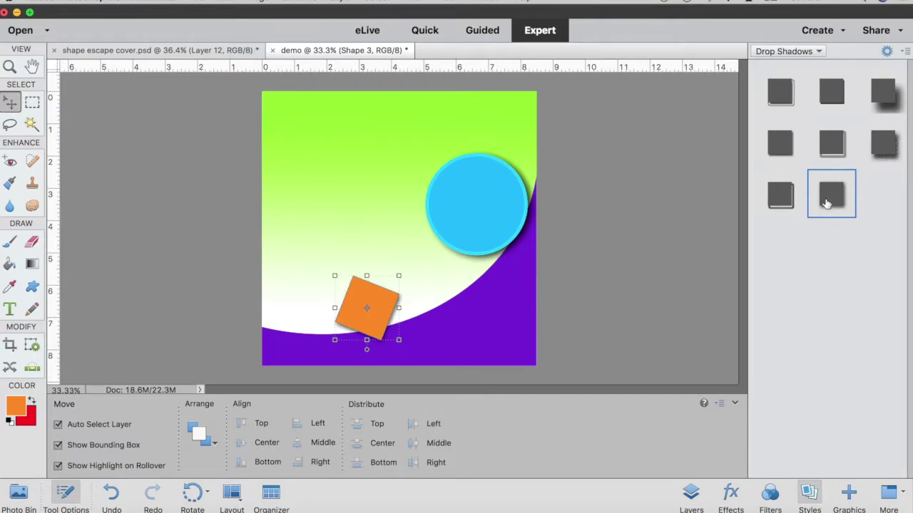
pyautogui.click(787, 51)
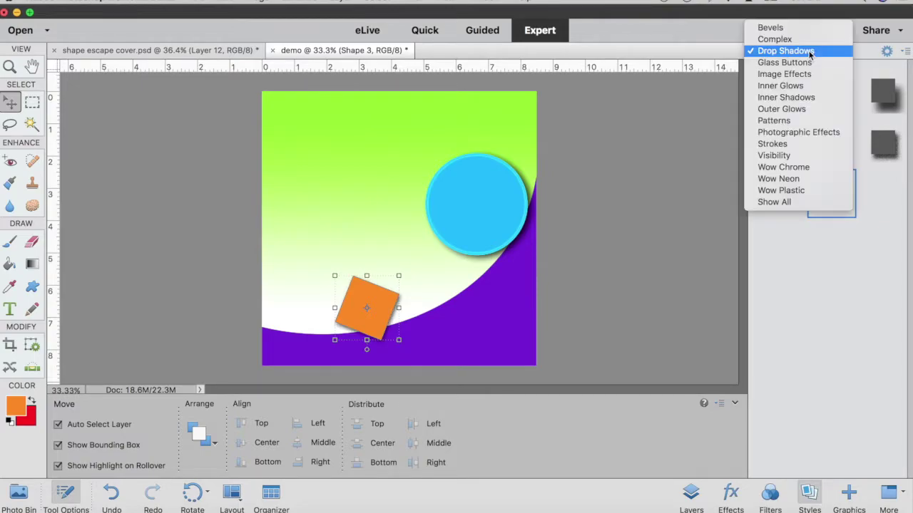
pyautogui.click(788, 88)
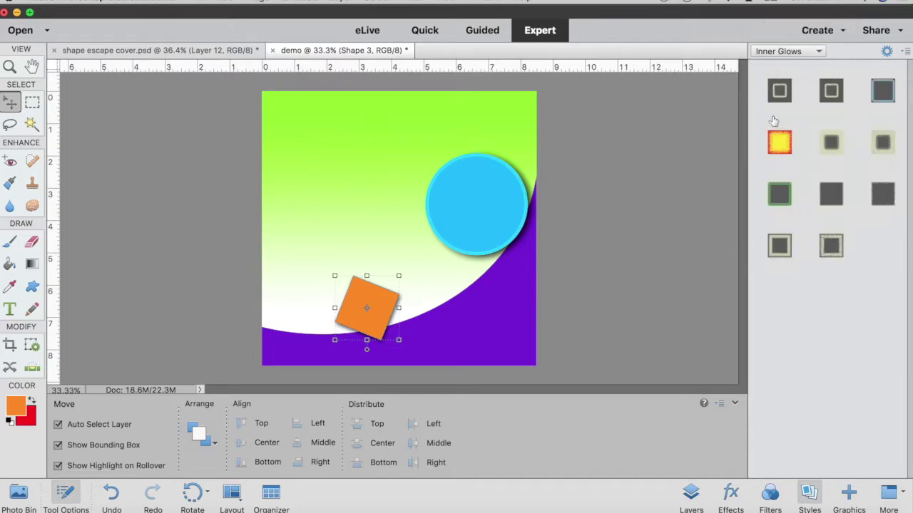
pyautogui.click(780, 199)
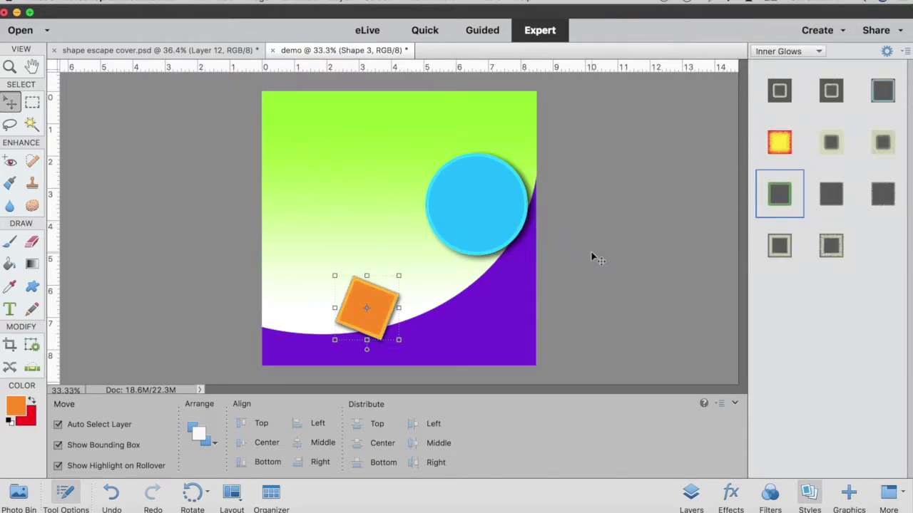
pyautogui.click(598, 367)
pyautogui.click(676, 500)
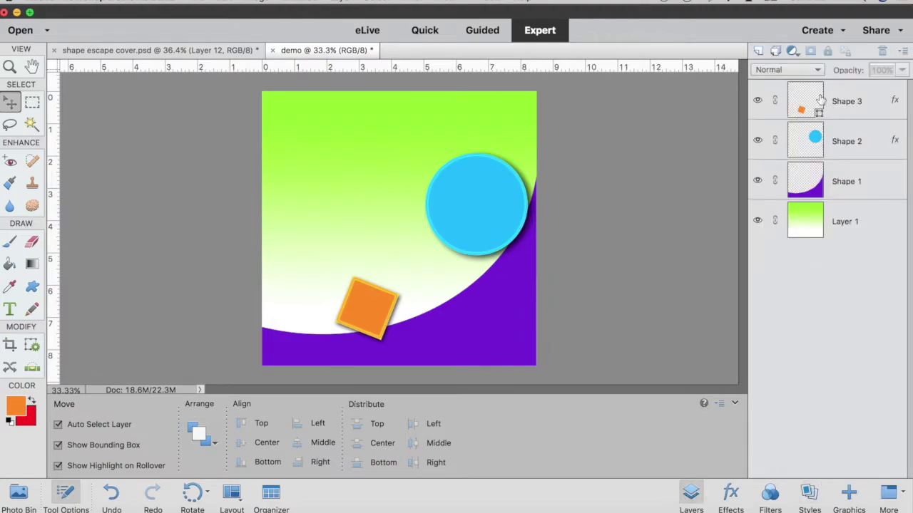
# Step: On a new layer, draw a magenta Triangle custom shape left of the orange square
pyautogui.click(759, 51)
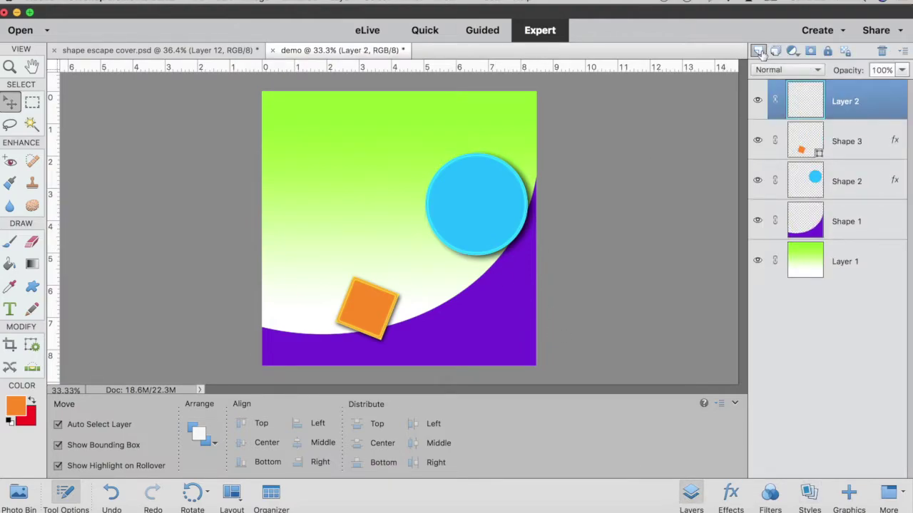
pyautogui.click(32, 287)
pyautogui.click(176, 438)
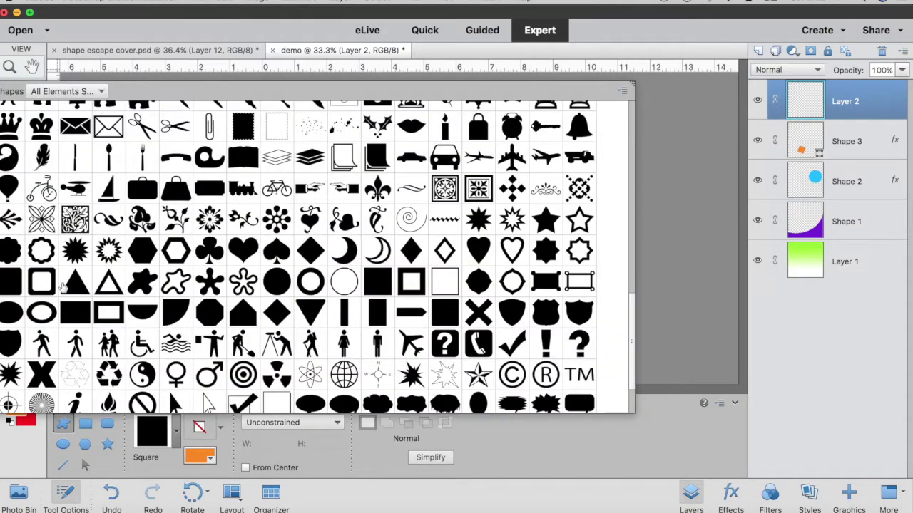
pyautogui.click(75, 285)
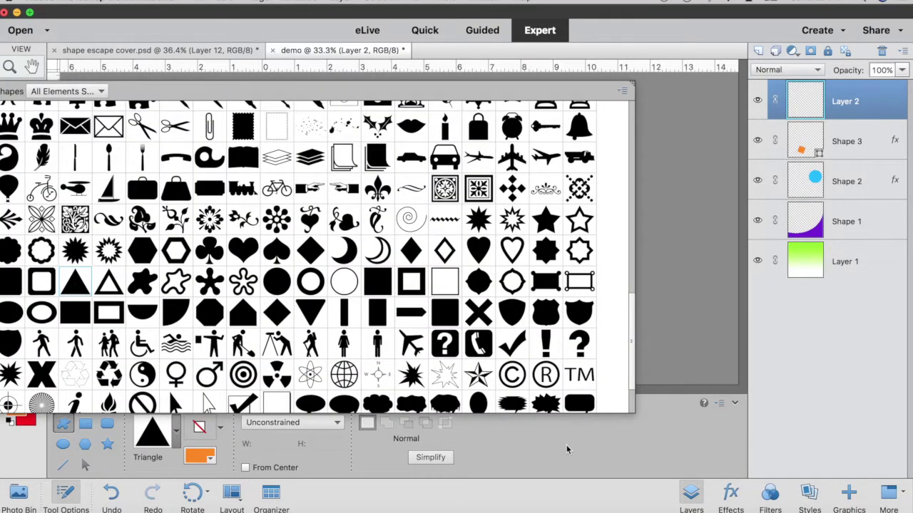
pyautogui.click(566, 450)
pyautogui.click(201, 456)
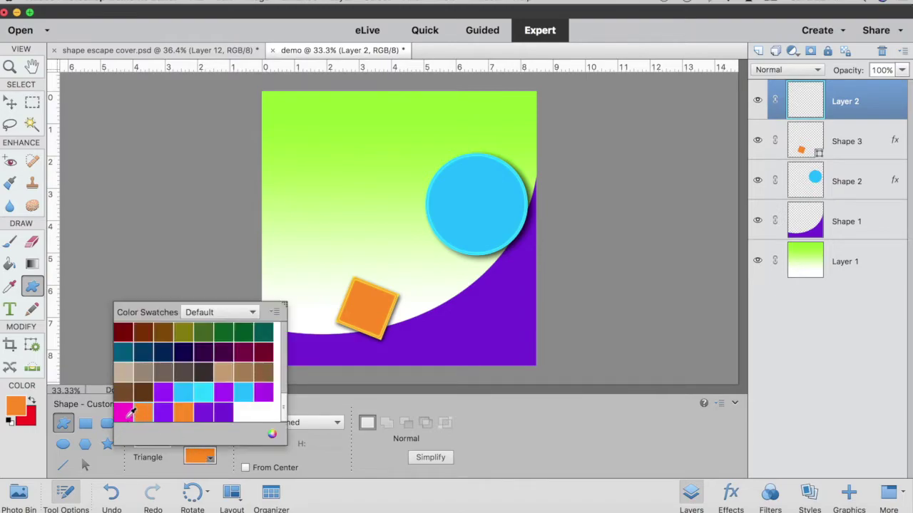
pyautogui.click(125, 412)
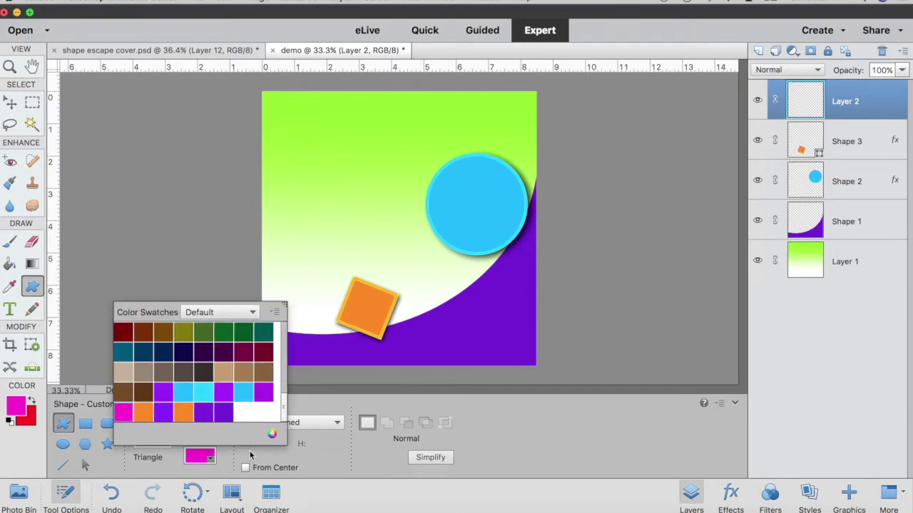
pyautogui.click(254, 458)
pyautogui.moveTo(300, 254); pyautogui.dragTo(326, 333)
# Step: Shrink the triangle to 69.62% height, tilt it slightly and commit
pyautogui.click(11, 104)
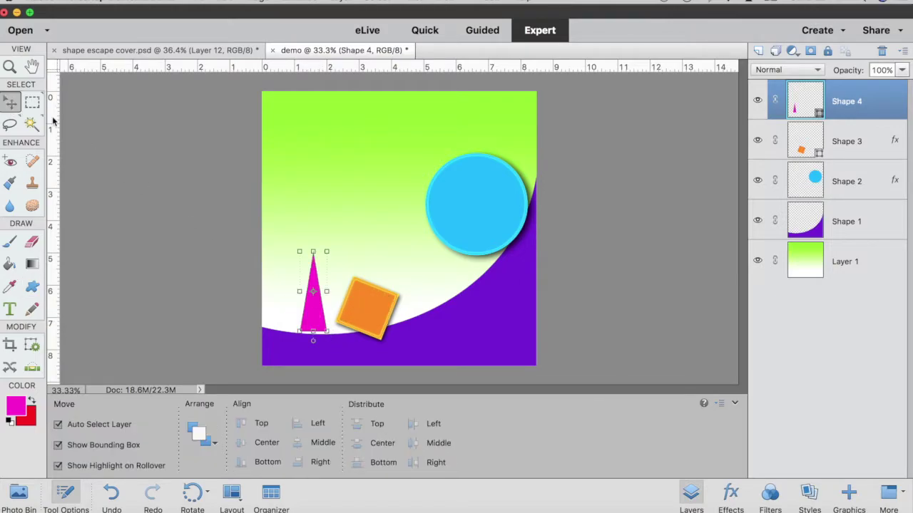
pyautogui.moveTo(312, 251); pyautogui.dragTo(323, 316)
pyautogui.click(268, 349)
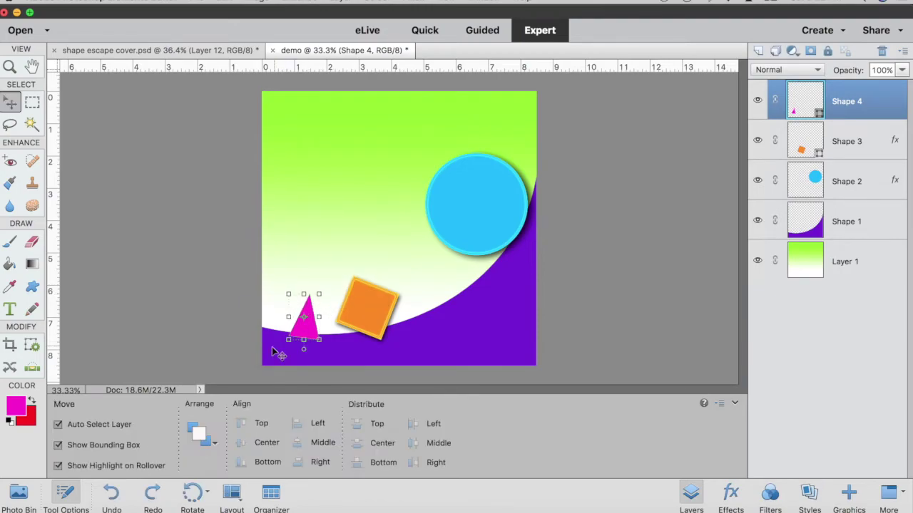
# Step: Apply an inner glow and a drop shadow to the magenta triangle, then reselect Shape 4
pyautogui.click(807, 492)
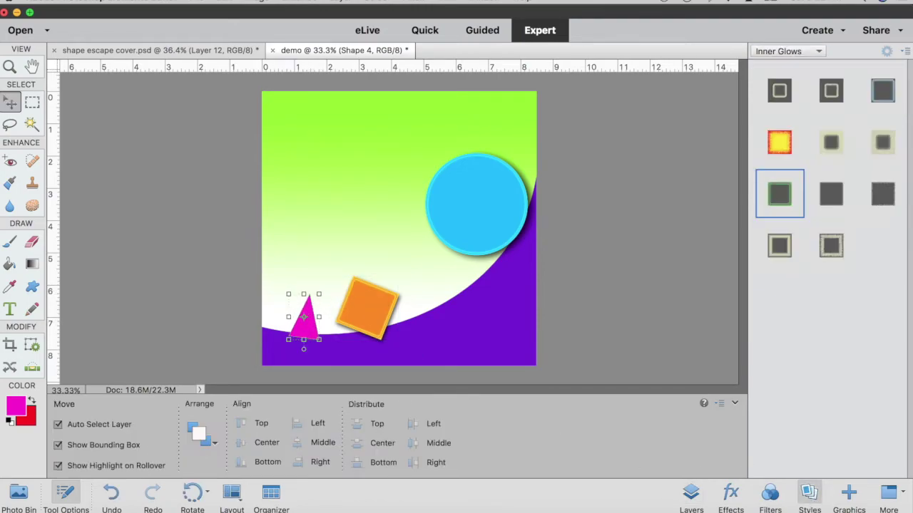
pyautogui.click(782, 201)
pyautogui.click(797, 51)
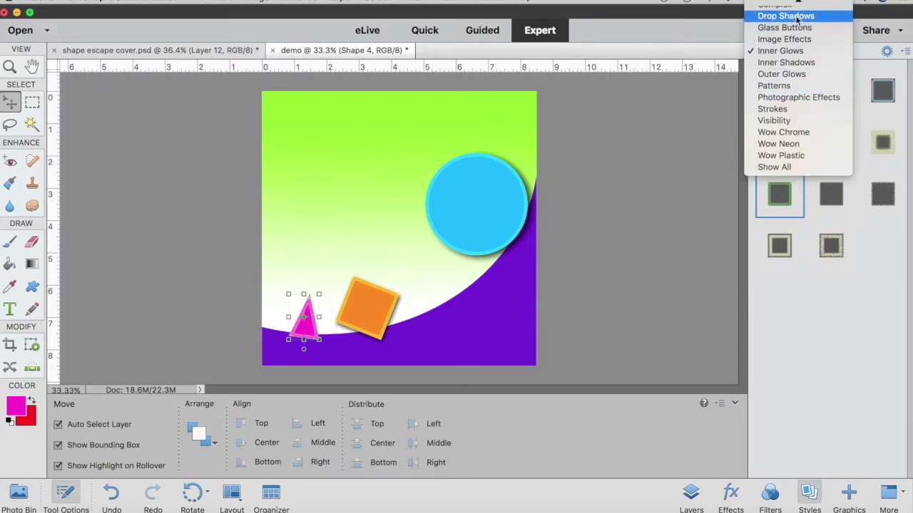
pyautogui.click(784, 14)
pyautogui.click(831, 193)
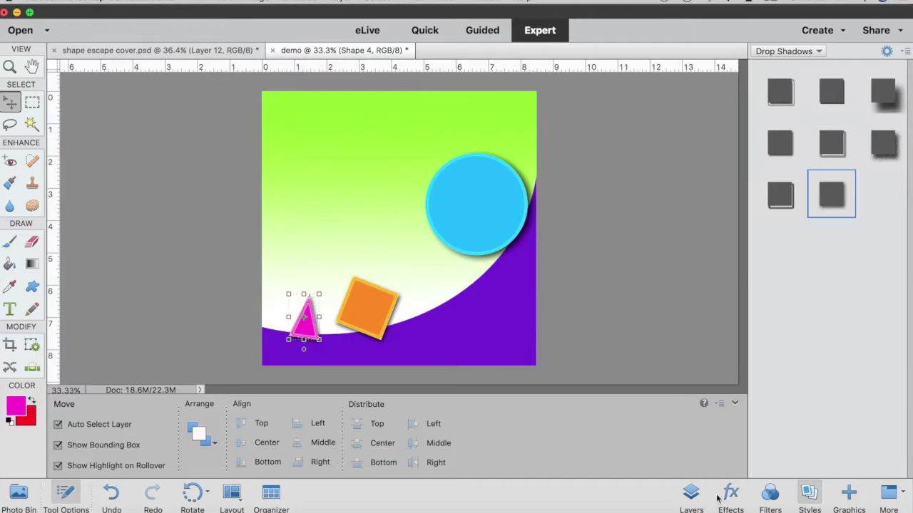
pyautogui.click(685, 489)
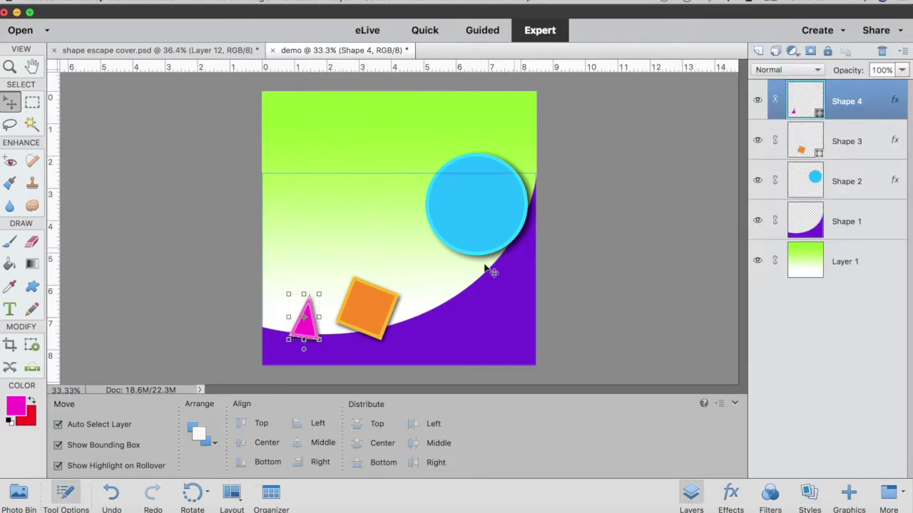
pyautogui.click(611, 285)
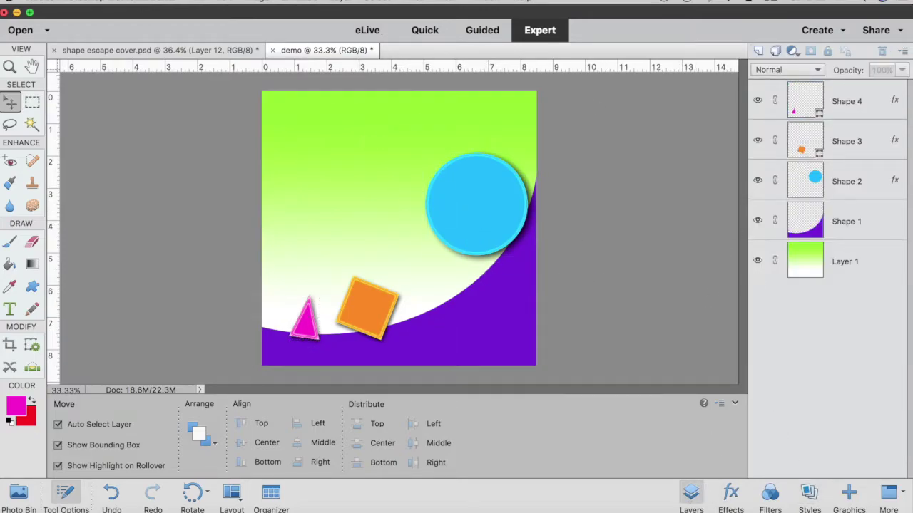
pyautogui.click(862, 104)
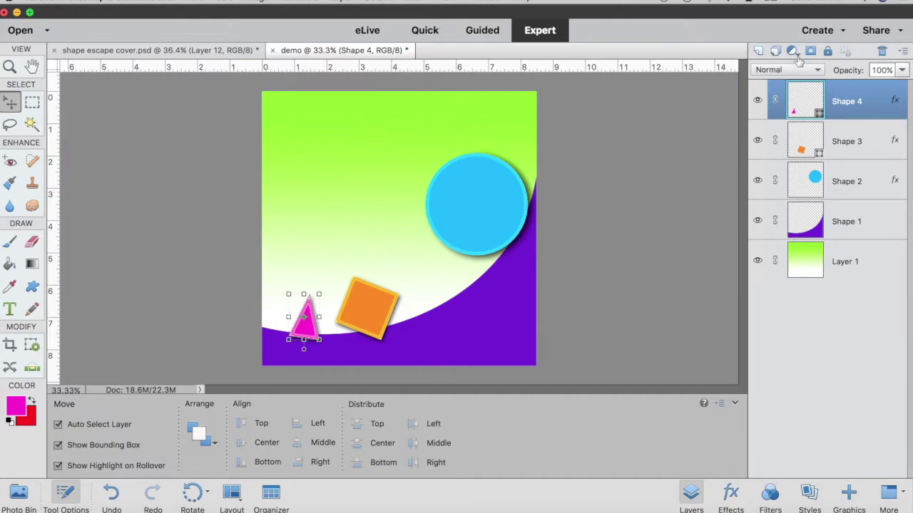
# Step: Add a new layer, choose the Circle custom shape, and save magenta as a swatch
pyautogui.click(757, 52)
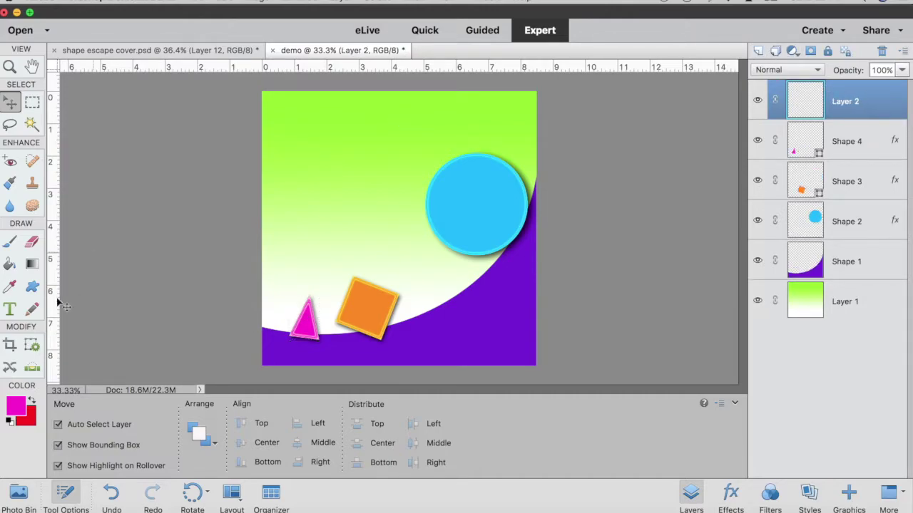
pyautogui.click(32, 286)
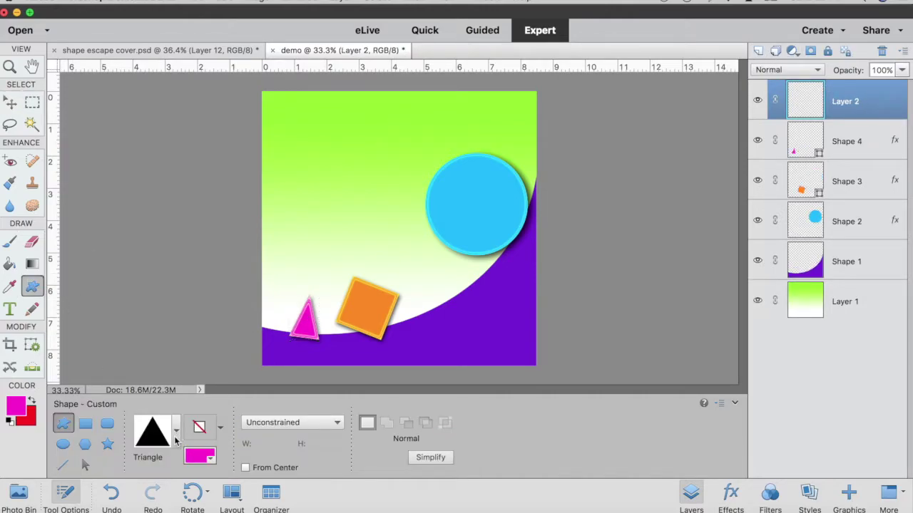
pyautogui.click(177, 436)
pyautogui.click(277, 280)
pyautogui.click(679, 305)
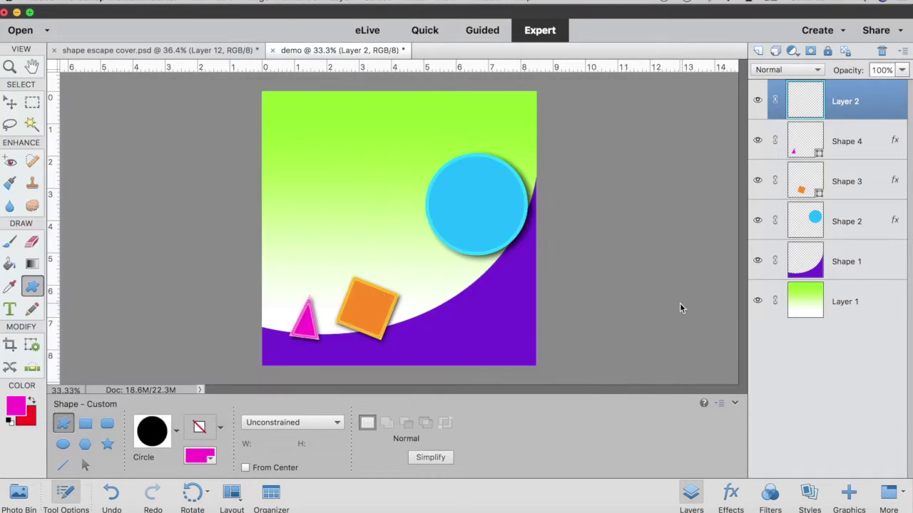
pyautogui.click(196, 460)
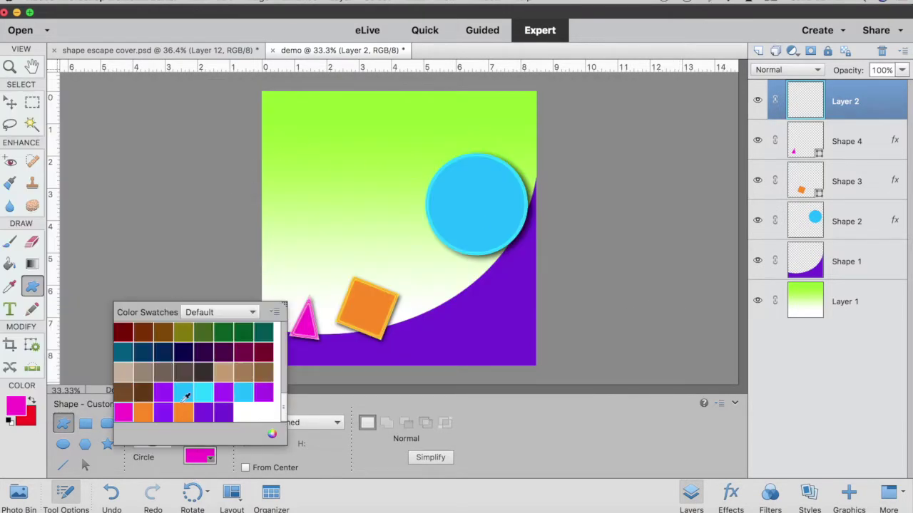
pyautogui.click(246, 417)
pyautogui.click(587, 247)
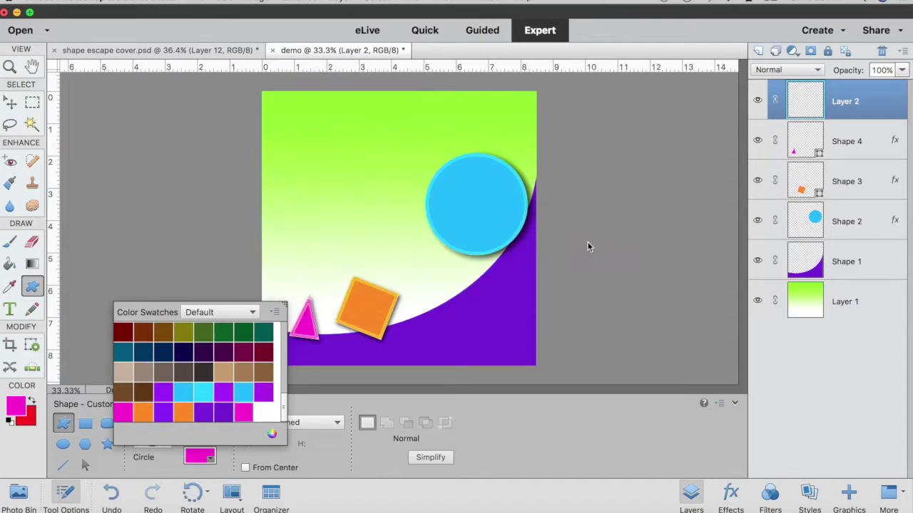
# Step: Draw a white circle in the upper-left area, then add another empty layer
pyautogui.scroll(5, 203, 367)
pyautogui.click(243, 332)
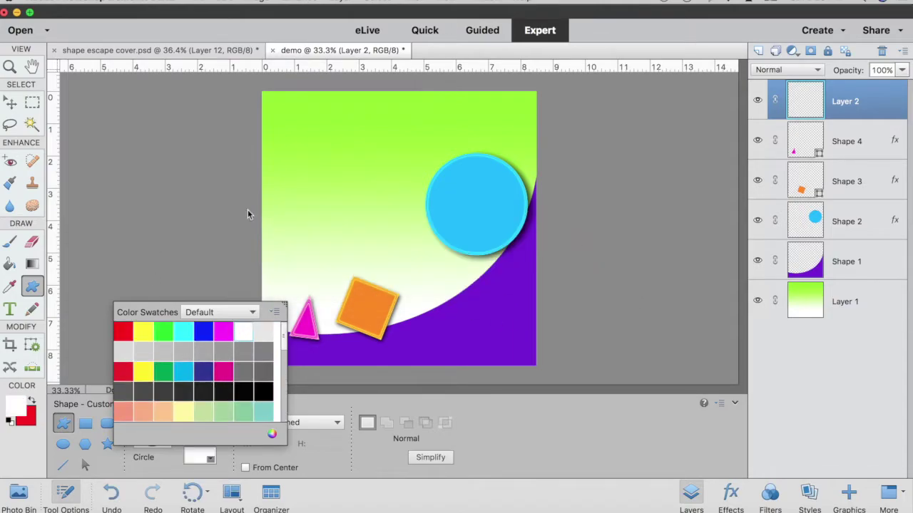
pyautogui.click(292, 152)
pyautogui.moveTo(295, 153); pyautogui.dragTo(352, 205)
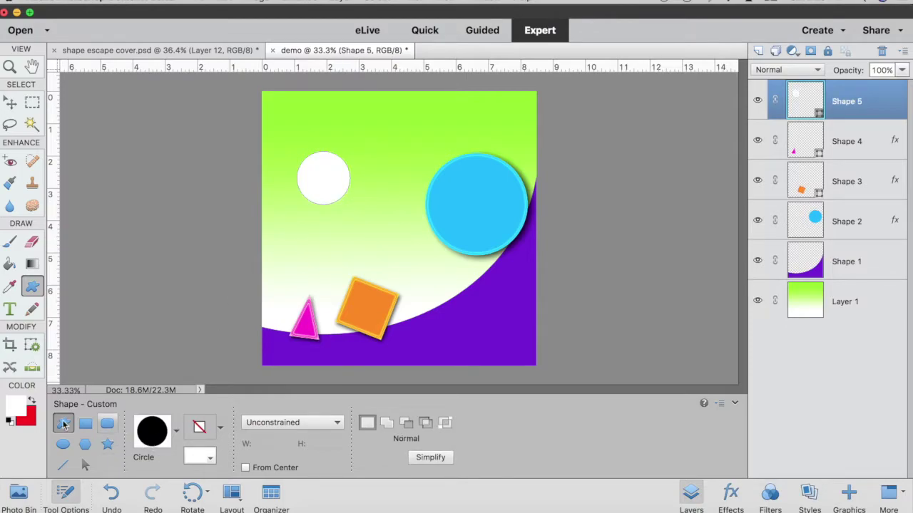
pyautogui.click(757, 51)
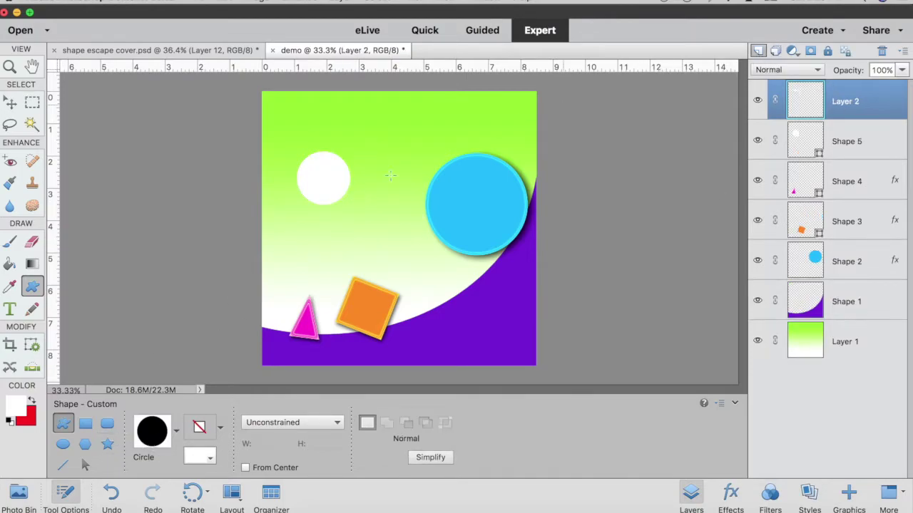
pyautogui.click(10, 411)
# Step: Set the foreground to black and draw a black circle over the white eye circle
pyautogui.moveTo(678, 385); pyautogui.dragTo(766, 494)
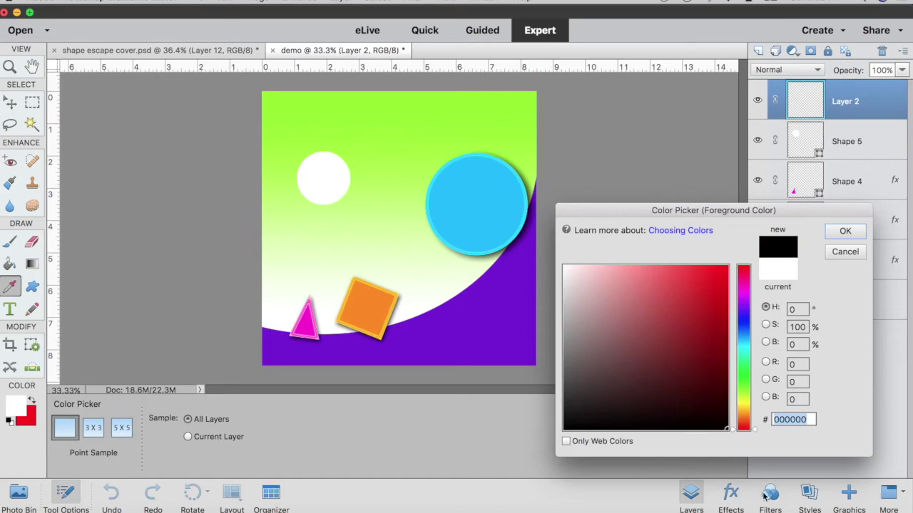
pyautogui.click(844, 231)
pyautogui.moveTo(317, 173); pyautogui.dragTo(340, 180)
pyautogui.click(10, 104)
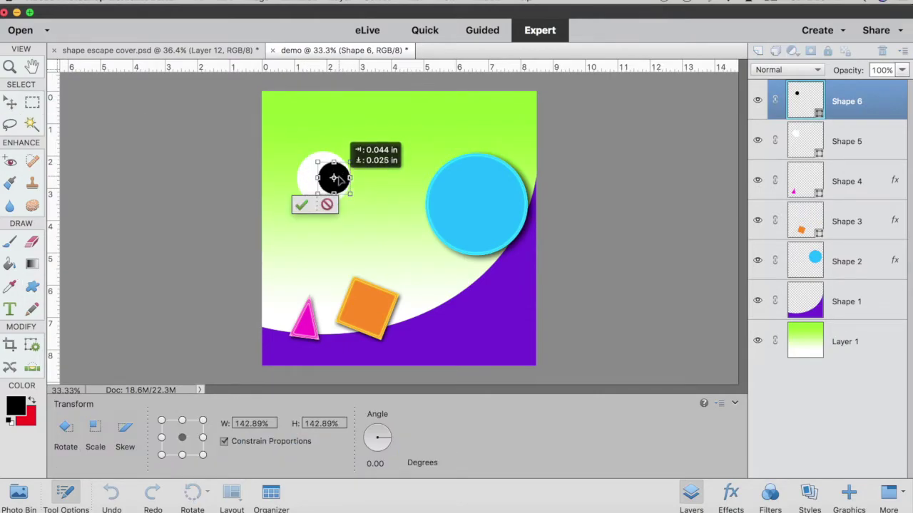
pyautogui.click(302, 206)
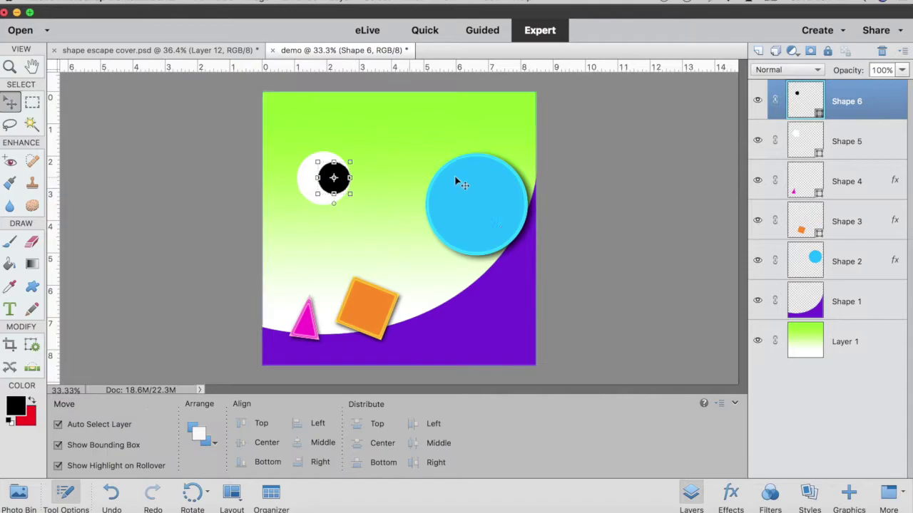
# Step: Zoom in to 86% and nudge the black pupil left and down inside the white circle
pyautogui.click(10, 67)
pyautogui.moveTo(159, 424); pyautogui.dragTo(177, 424)
pyautogui.scroll(2, 216, 277)
pyautogui.scroll(1, 218, 278)
pyautogui.click(10, 104)
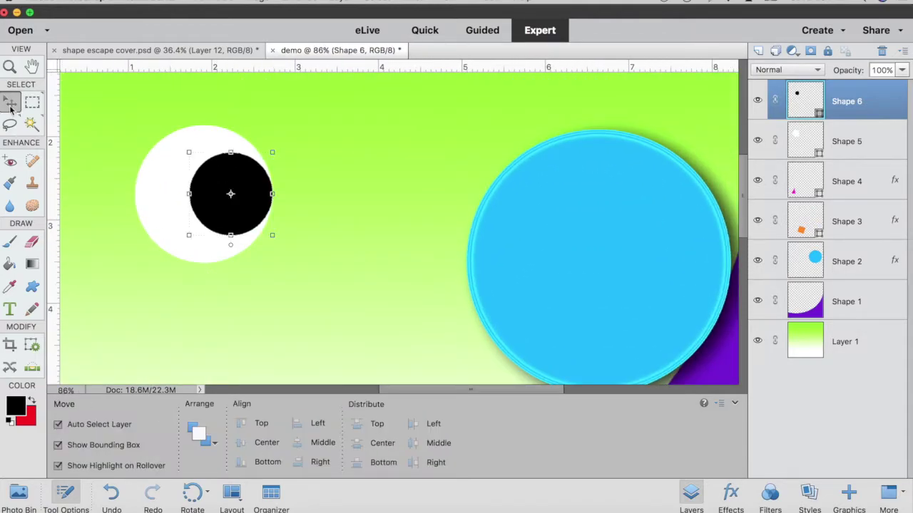
pyautogui.moveTo(221, 190); pyautogui.dragTo(213, 198)
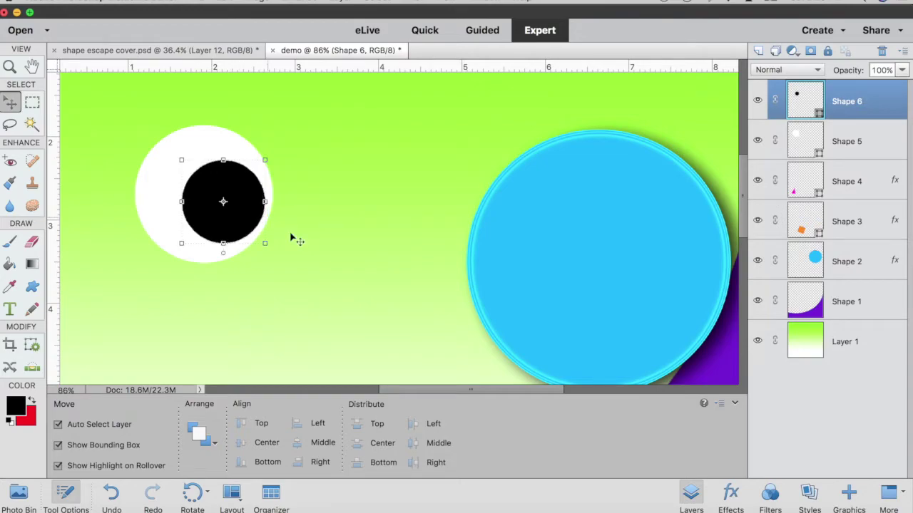
# Step: Simplify the pupil layer, merge both circles into Shape 6, and add an empty Layer 2
pyautogui.rightClick(870, 107)
pyautogui.click(813, 182)
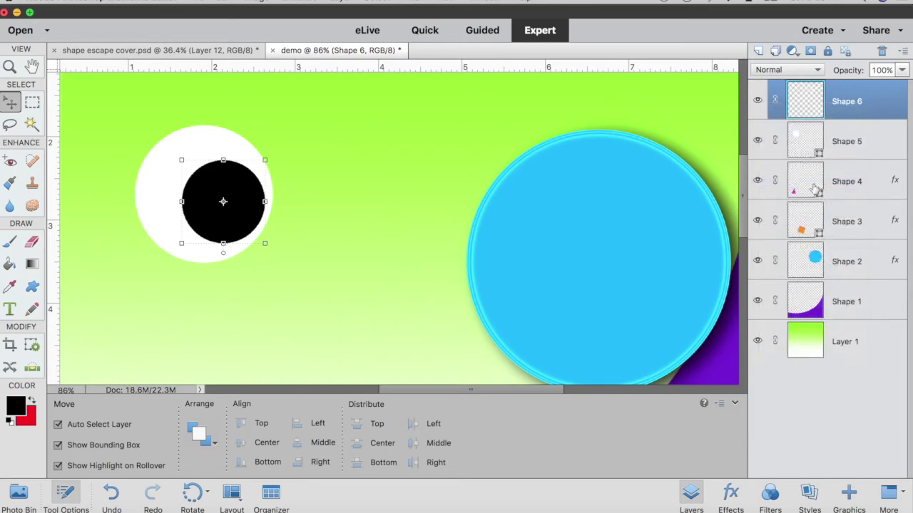
pyautogui.keyDown('shift'); pyautogui.click(875, 150); pyautogui.keyUp('shift')
pyautogui.rightClick(875, 107)
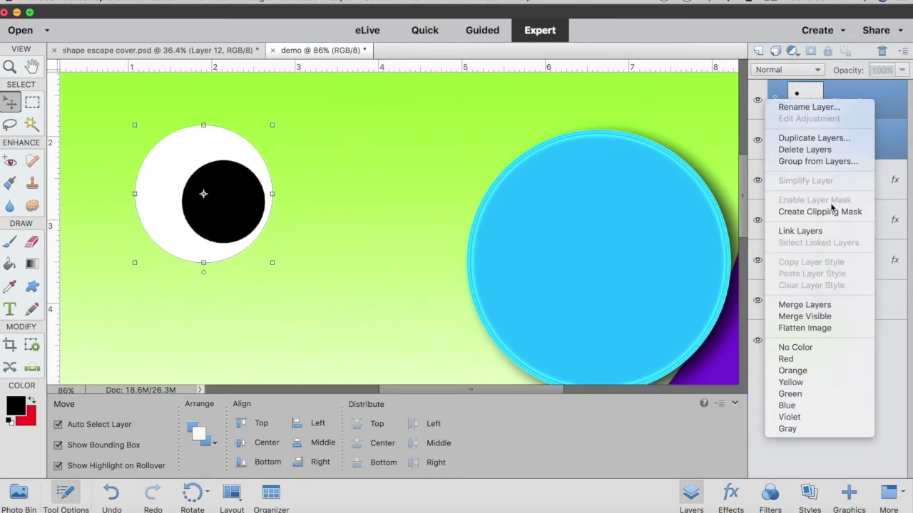
pyautogui.click(830, 306)
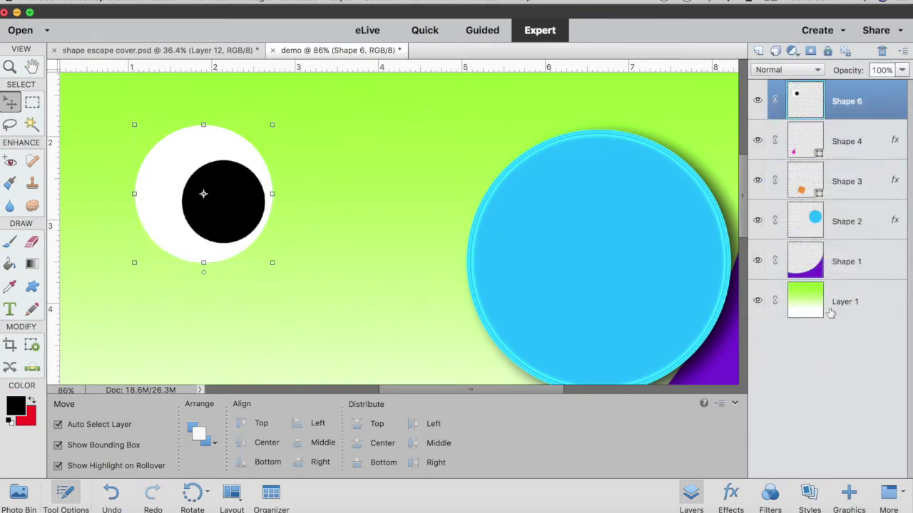
pyautogui.click(412, 172)
pyautogui.click(846, 113)
pyautogui.click(758, 51)
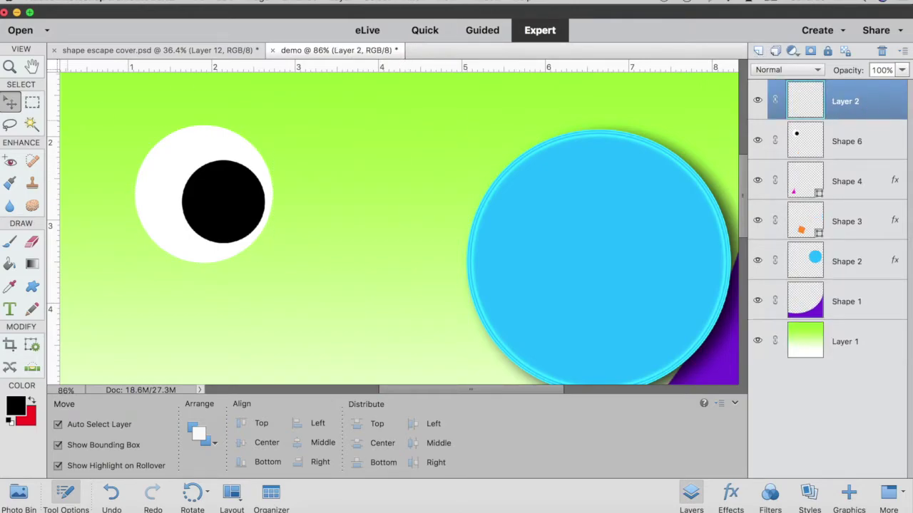
# Step: Paint a soft white highlight on the pupil with the Brush at 67% opacity
pyautogui.click(9, 243)
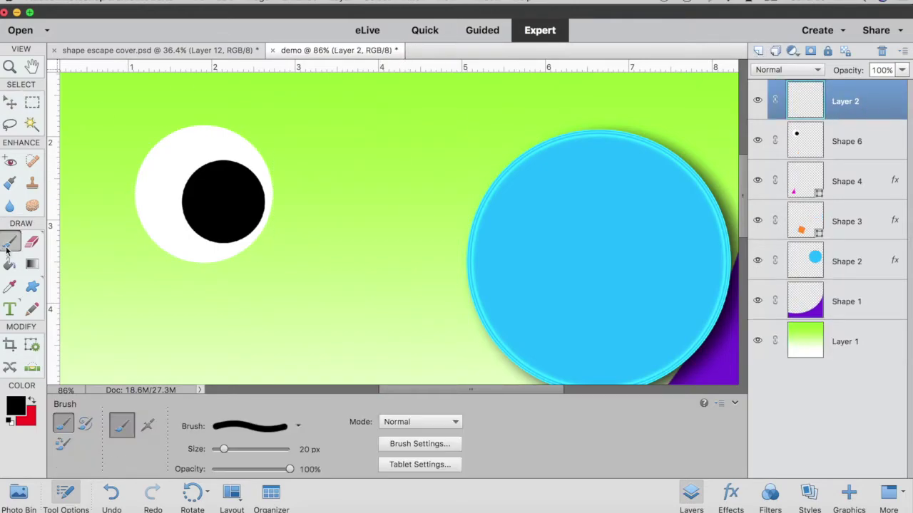
pyautogui.click(19, 411)
pyautogui.moveTo(608, 295); pyautogui.dragTo(519, 244)
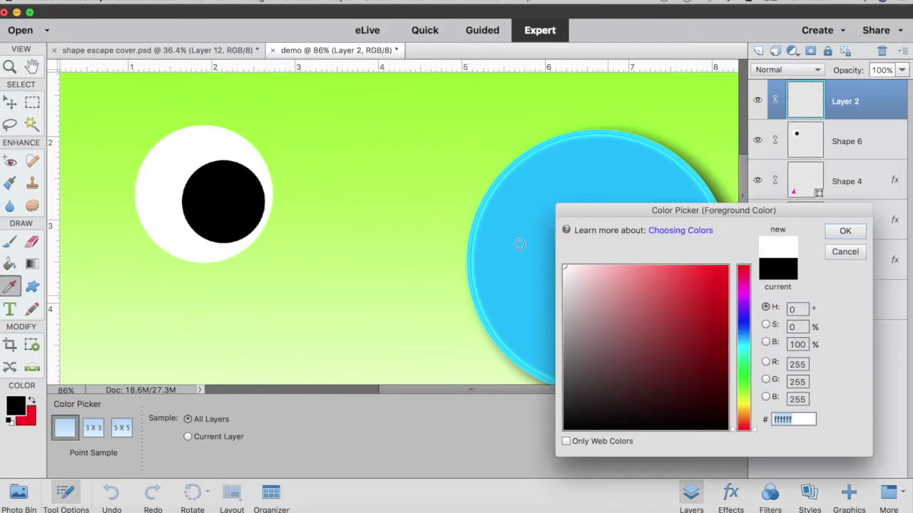
pyautogui.click(844, 232)
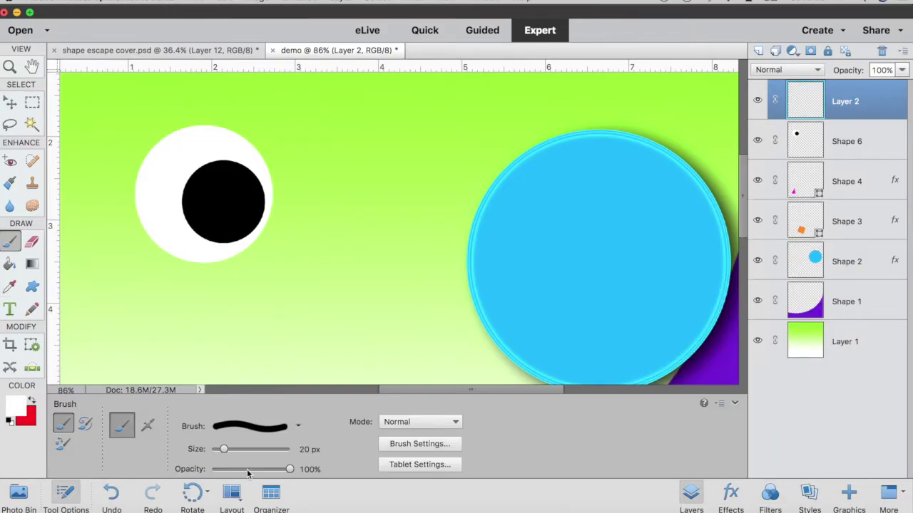
pyautogui.click(264, 470)
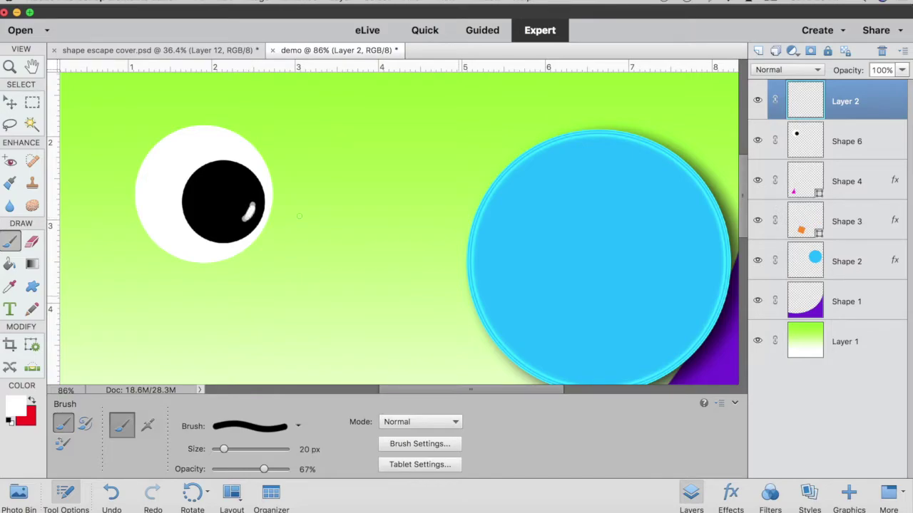
# Step: Merge the highlight layer with the Shape 6 eye into Layer 2
pyautogui.keyDown('shift'); pyautogui.click(852, 148); pyautogui.keyUp('shift')
pyautogui.rightClick(848, 142)
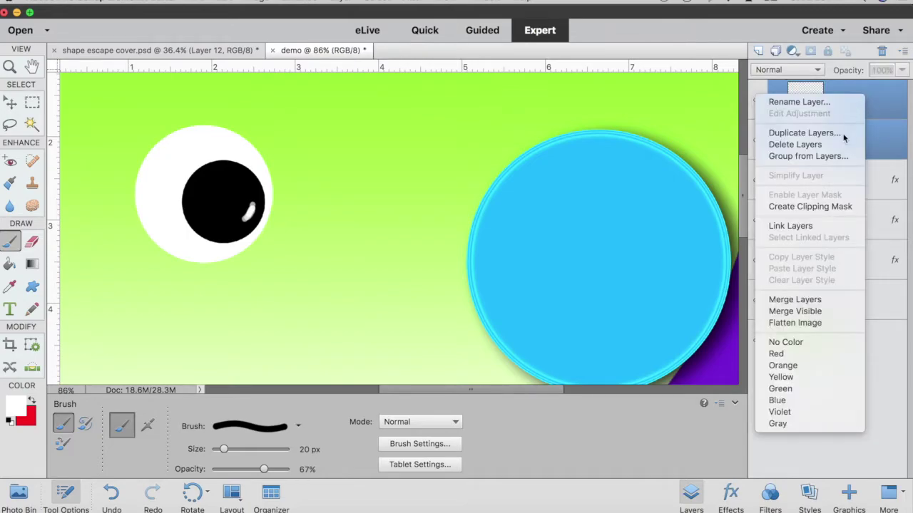
pyautogui.click(806, 300)
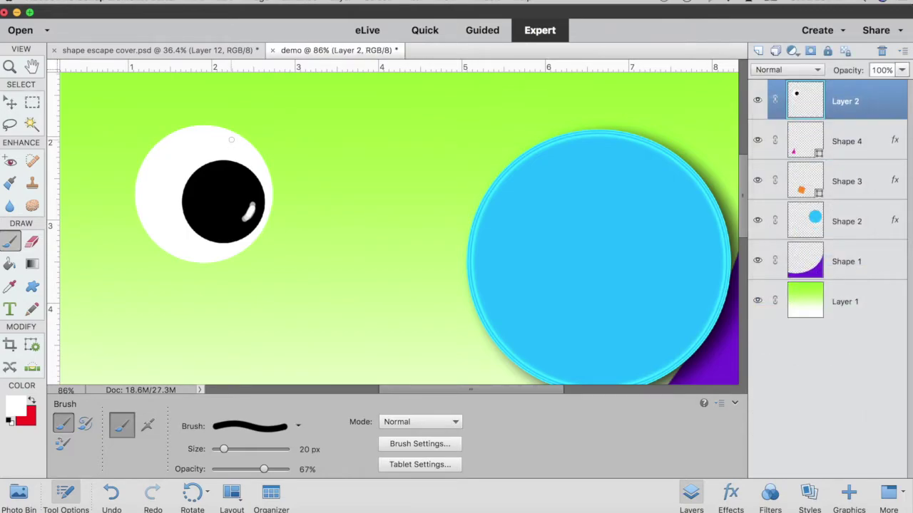
# Step: Shrink the eye, move it onto the blue circle and tilt it slightly
pyautogui.click(10, 104)
pyautogui.moveTo(272, 125); pyautogui.dragTo(229, 168)
pyautogui.moveTo(219, 213); pyautogui.dragTo(566, 251)
pyautogui.moveTo(593, 206); pyautogui.dragTo(580, 253)
pyautogui.click(527, 318)
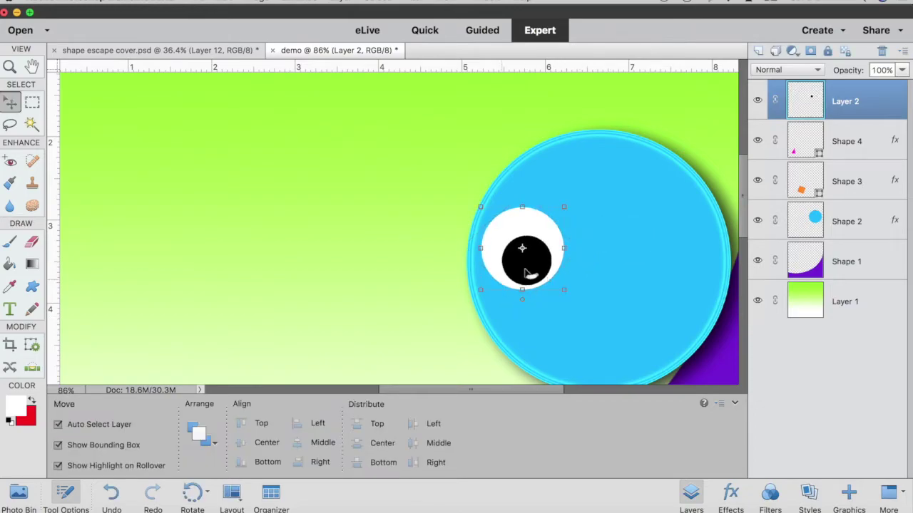
# Step: Duplicate the eye as Layer 2 copy and place it to the right as the second eye
pyautogui.rightClick(847, 107)
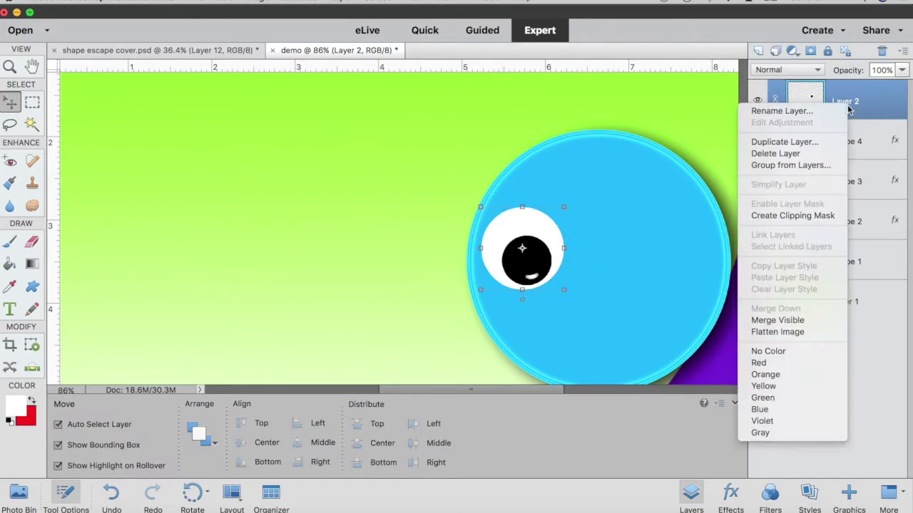
pyautogui.click(813, 142)
pyautogui.click(596, 211)
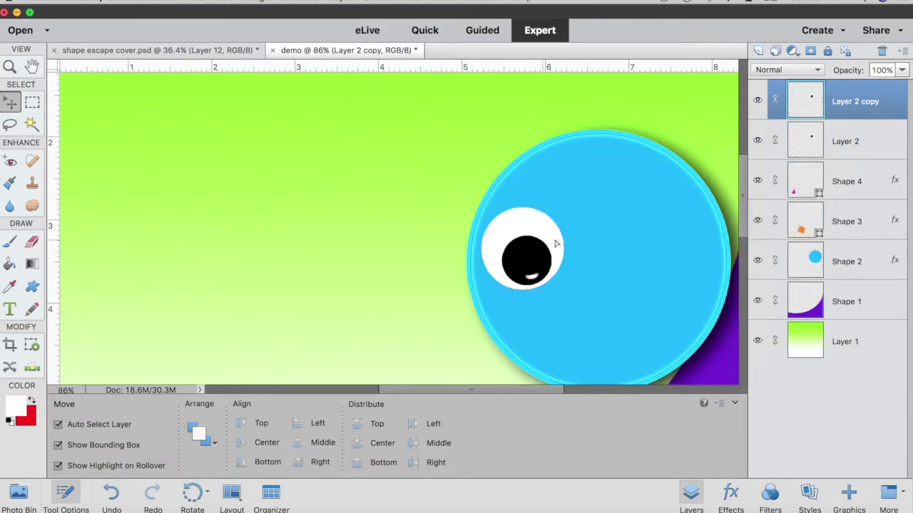
pyautogui.moveTo(549, 217); pyautogui.dragTo(678, 231)
pyautogui.click(578, 322)
pyautogui.scroll(-2, 579, 323)
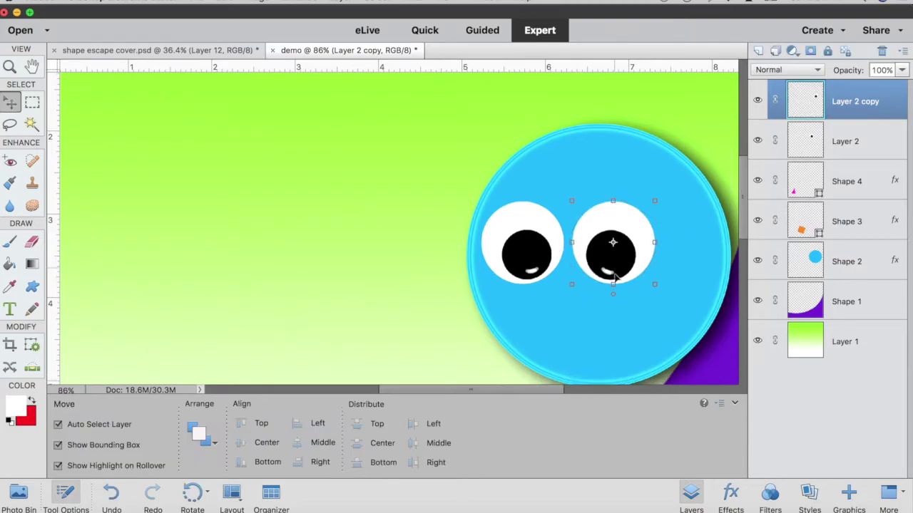
# Step: Duplicate the eye, move it onto the orange square and scale it to about 46%
pyautogui.rightClick(856, 104)
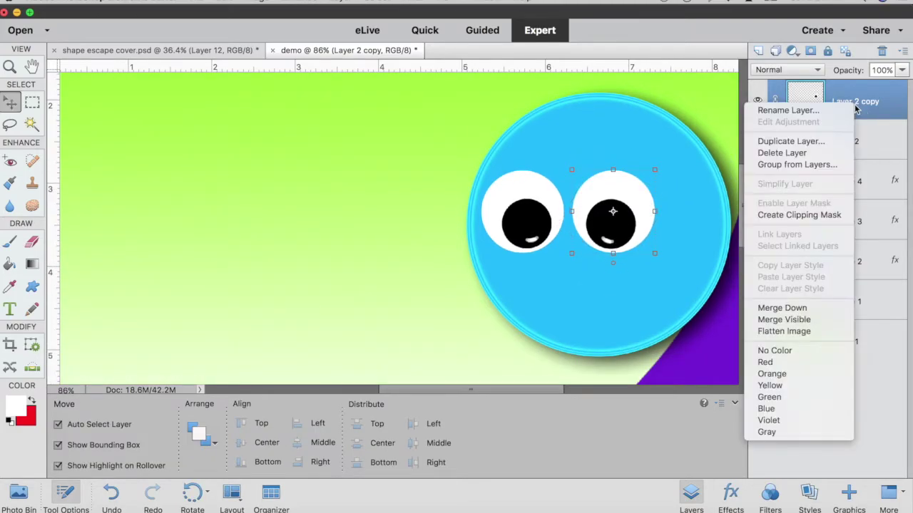
pyautogui.click(791, 113)
pyautogui.click(586, 212)
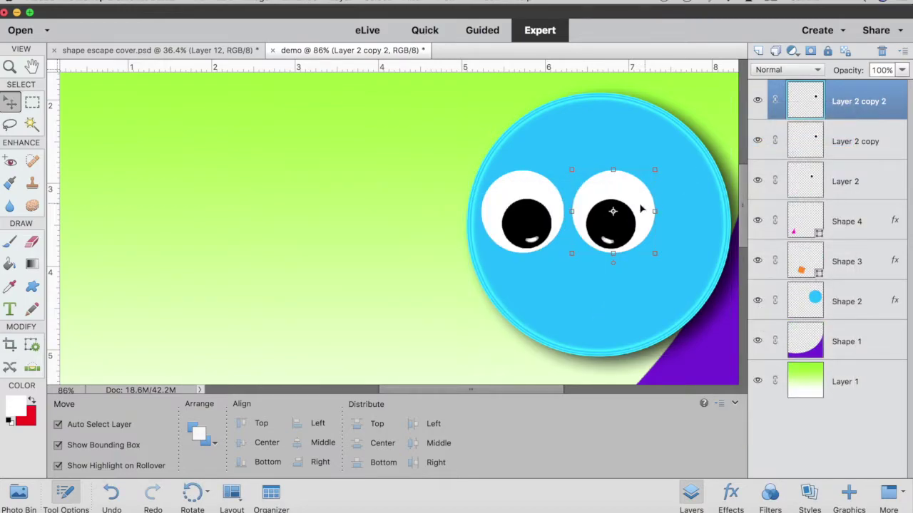
pyautogui.moveTo(640, 206); pyautogui.dragTo(382, 315)
pyautogui.scroll(-6, 484, 257)
pyautogui.scroll(-4, 492, 250)
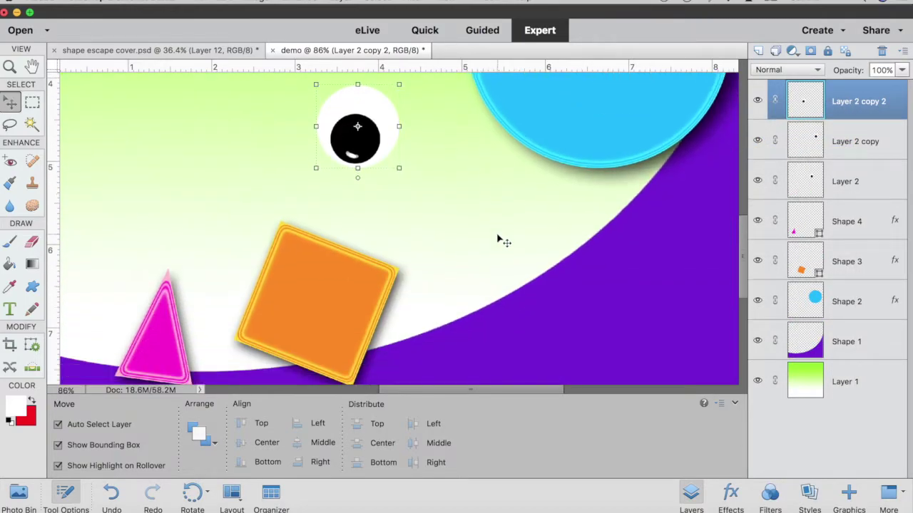
pyautogui.moveTo(361, 134); pyautogui.dragTo(320, 276)
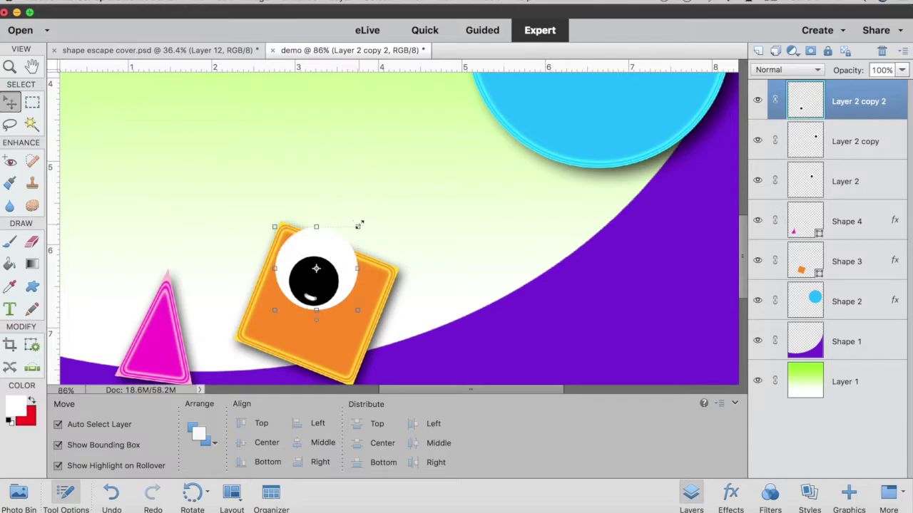
pyautogui.moveTo(358, 225); pyautogui.dragTo(231, 264)
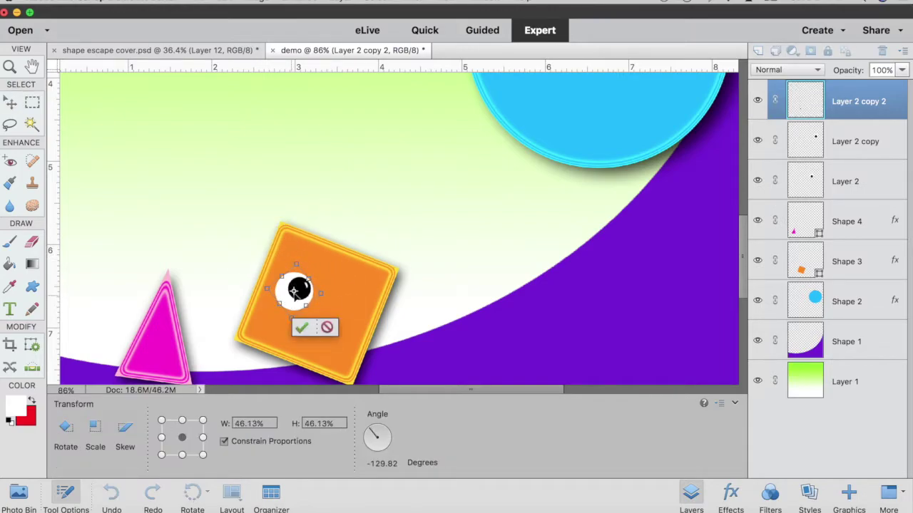
pyautogui.moveTo(294, 290); pyautogui.dragTo(303, 276)
pyautogui.press('Return')
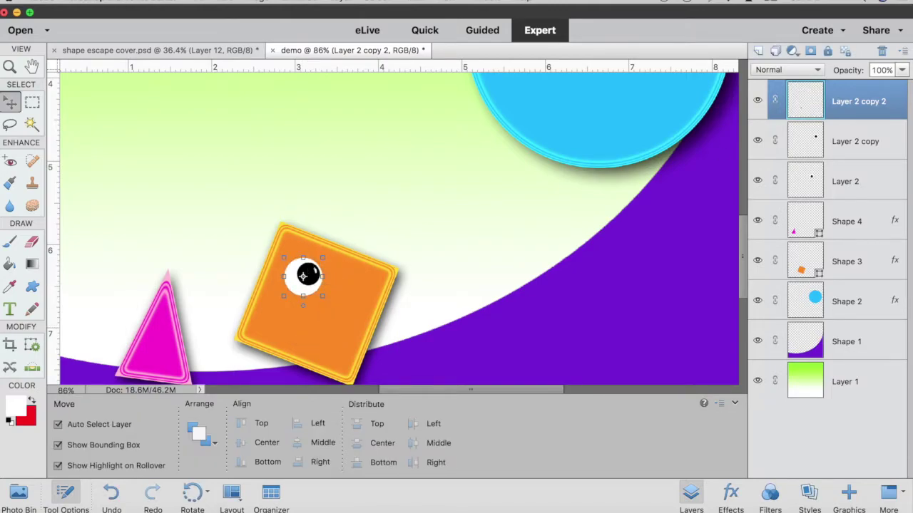
# Step: Duplicate the square's eye and shift the copy right as its second eye
pyautogui.rightClick(878, 100)
pyautogui.click(780, 130)
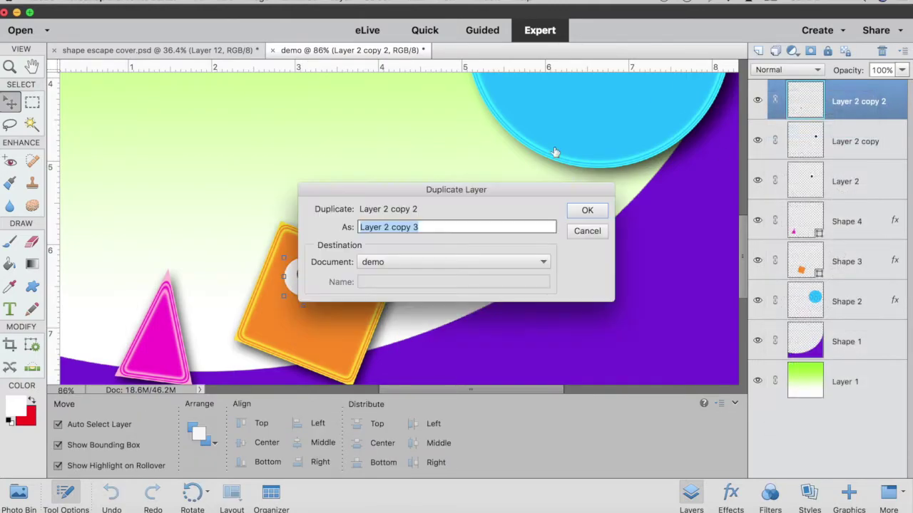
pyautogui.click(587, 212)
pyautogui.moveTo(313, 284); pyautogui.dragTo(362, 284)
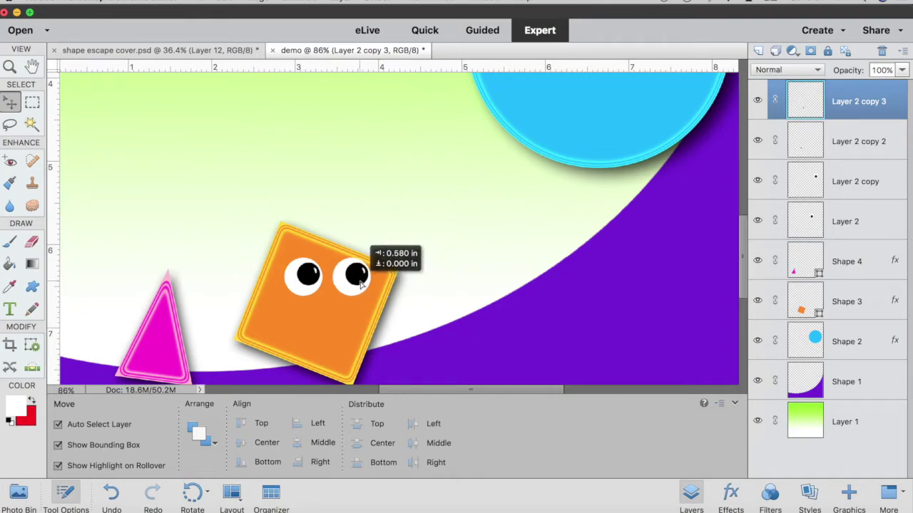
pyautogui.rightClick(852, 96)
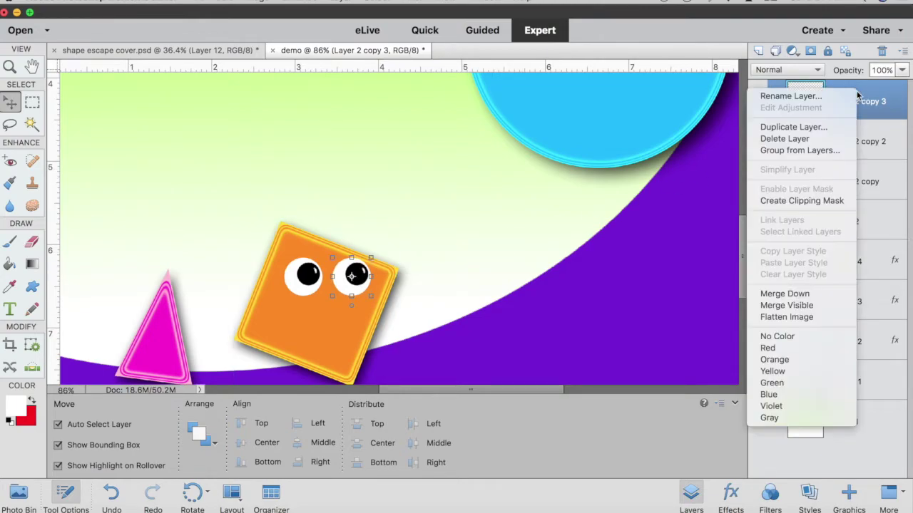
# Step: Duplicate the eye and place it on the pink triangle at about 60.63% size
pyautogui.click(808, 129)
pyautogui.click(586, 211)
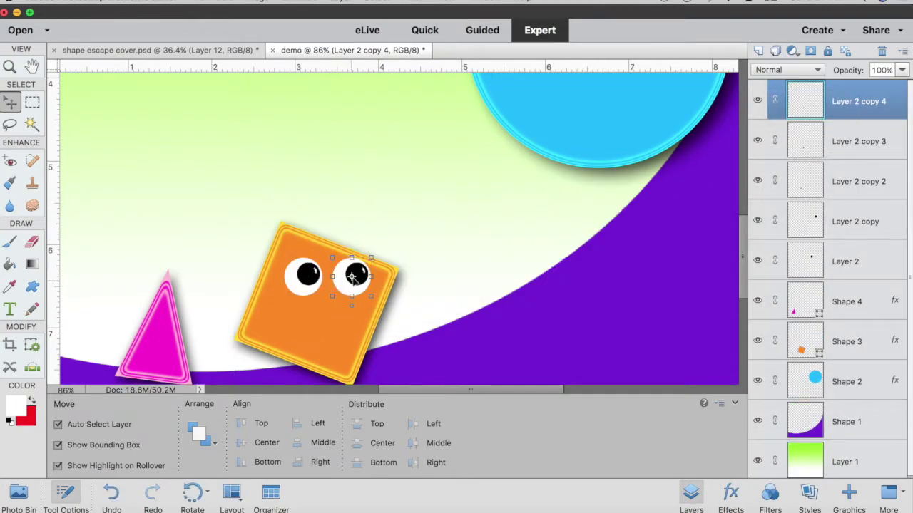
pyautogui.moveTo(352, 276); pyautogui.dragTo(157, 328)
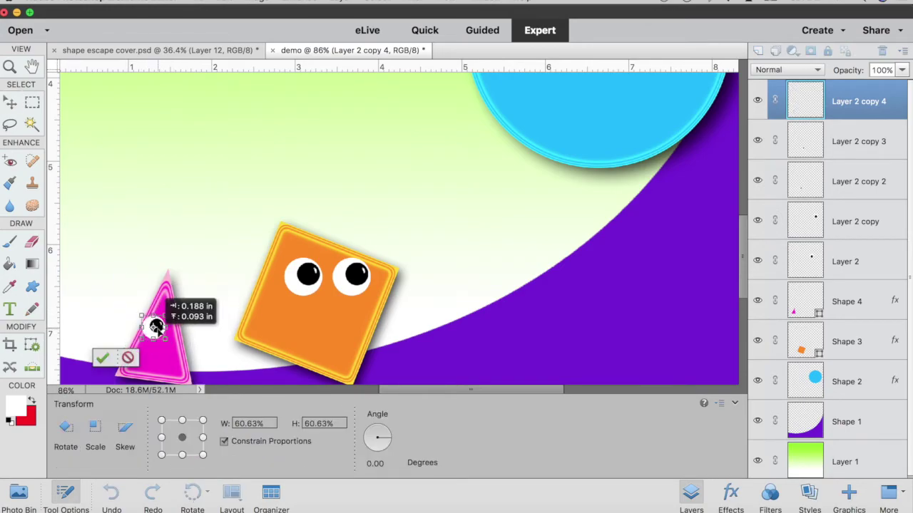
pyautogui.click(103, 357)
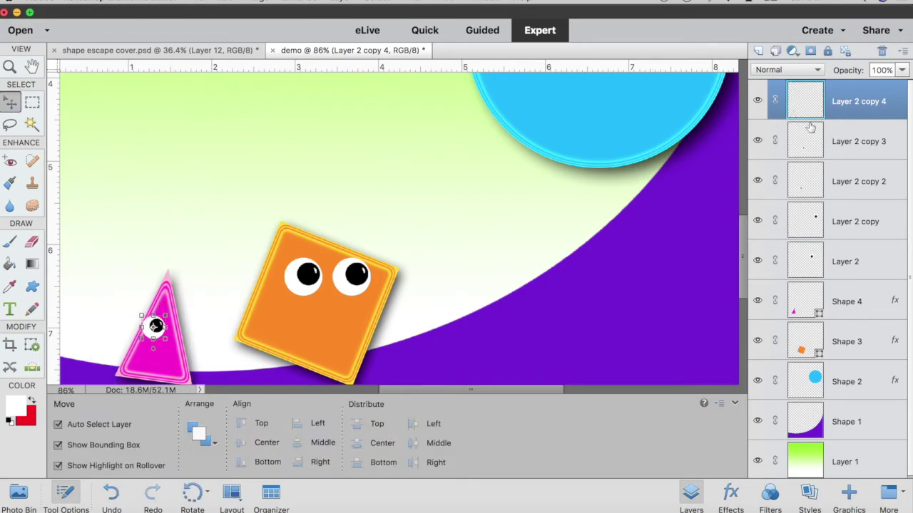
# Step: Duplicate the triangle's eye and slide the copy right as its second eye
pyautogui.rightClick(882, 106)
pyautogui.click(816, 140)
pyautogui.click(595, 213)
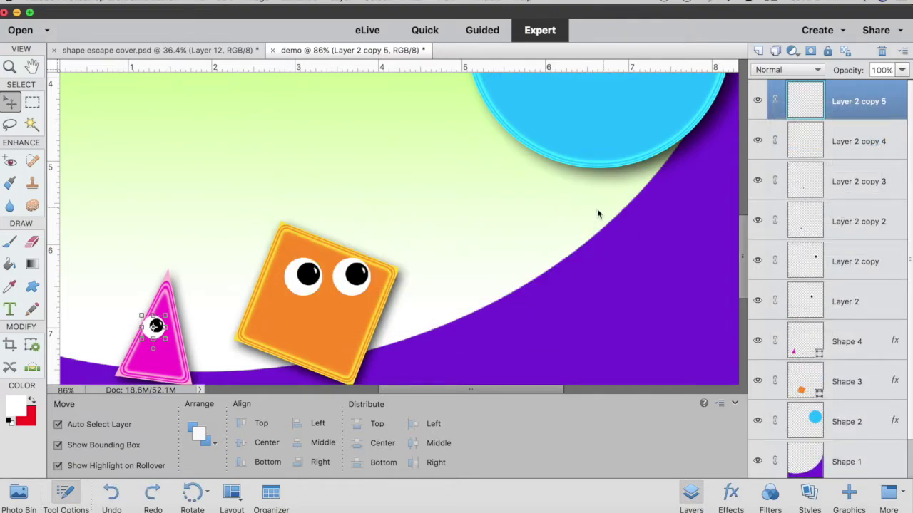
pyautogui.moveTo(156, 326); pyautogui.dragTo(173, 326)
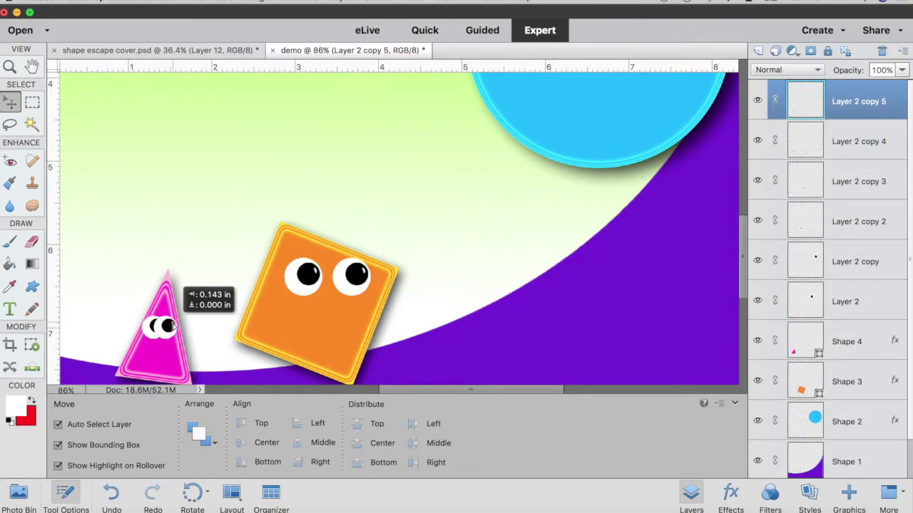
pyautogui.moveTo(171, 325); pyautogui.dragTo(180, 326)
pyautogui.click(227, 342)
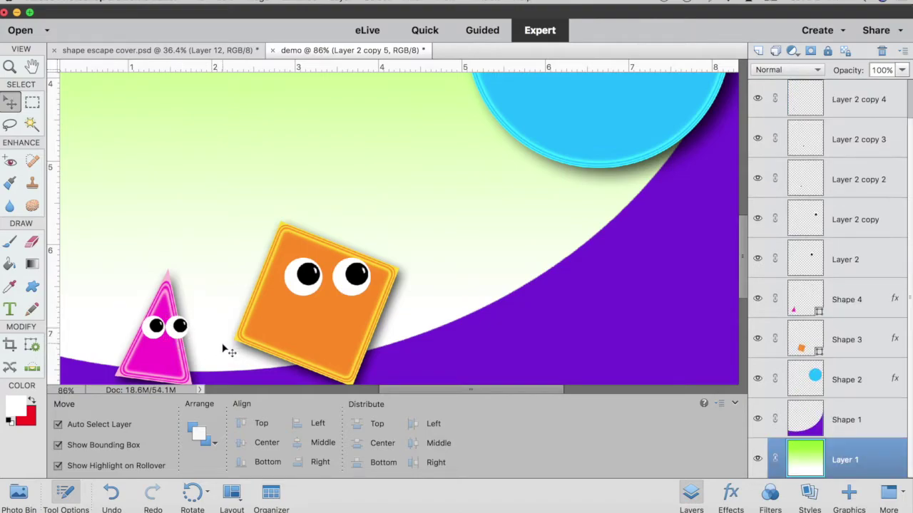
pyautogui.scroll(5, 501, 197)
# Step: On a new Layer 3 above the blue circle, draw a black smiling mouth at 100% brush opacity
pyautogui.click(501, 201)
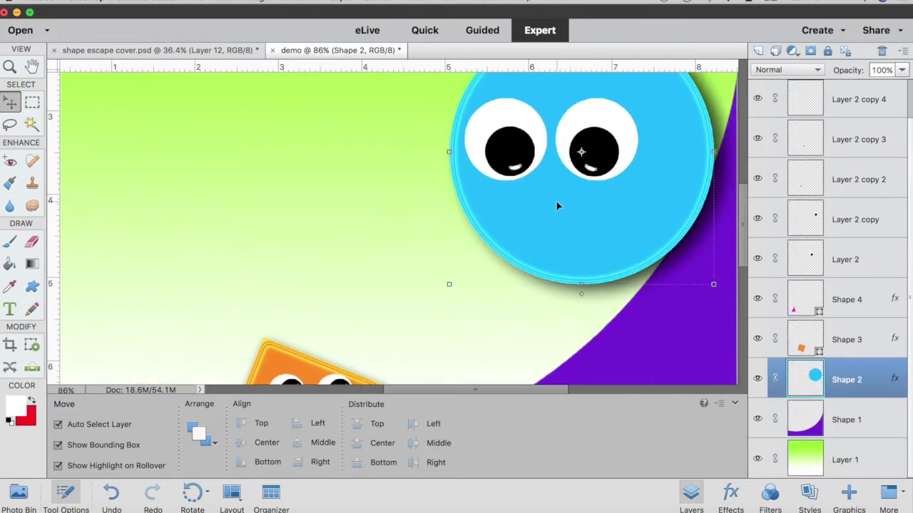
pyautogui.click(757, 52)
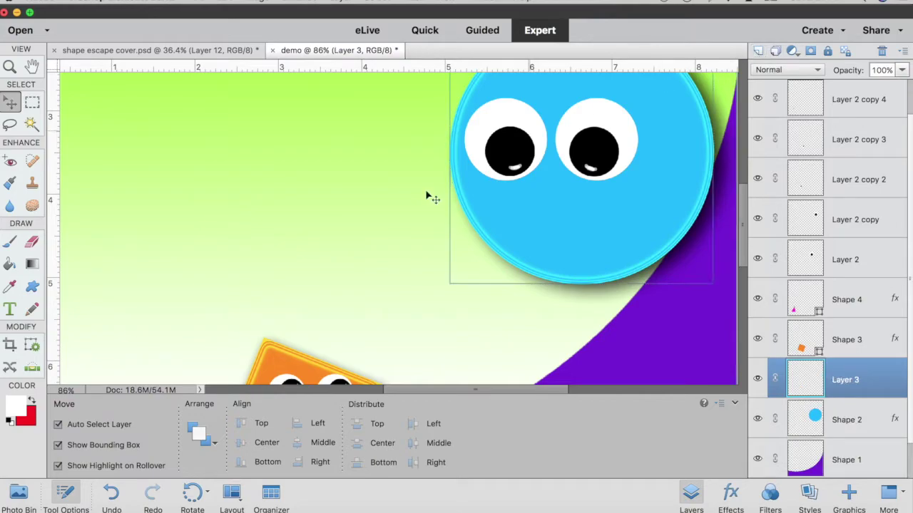
pyautogui.click(14, 405)
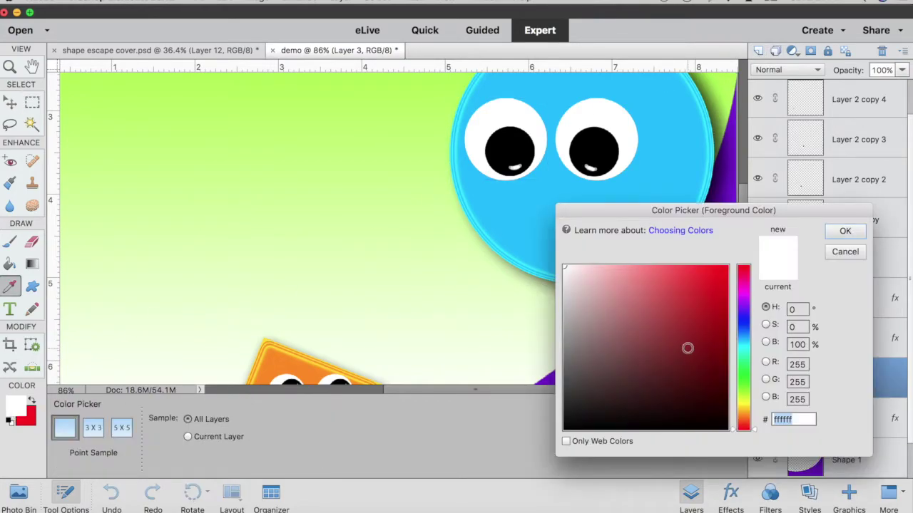
pyautogui.moveTo(694, 365); pyautogui.dragTo(790, 476)
pyautogui.click(844, 231)
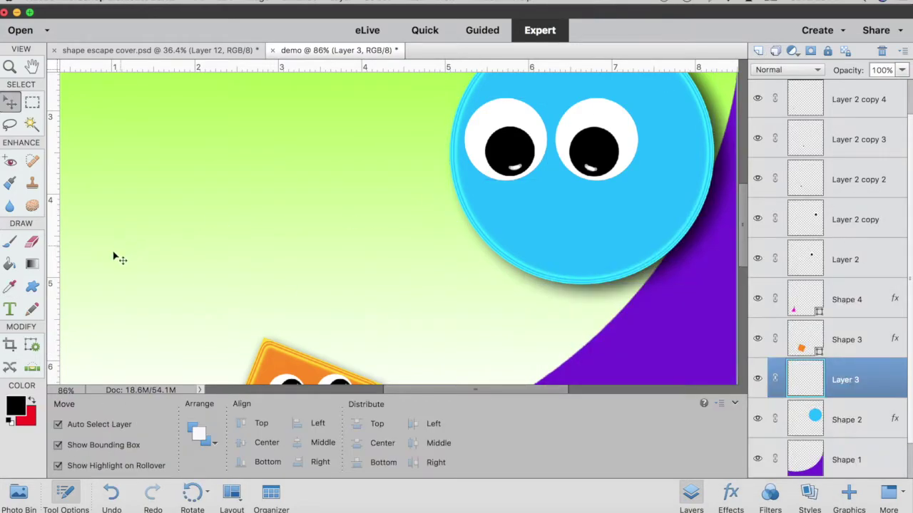
pyautogui.click(10, 244)
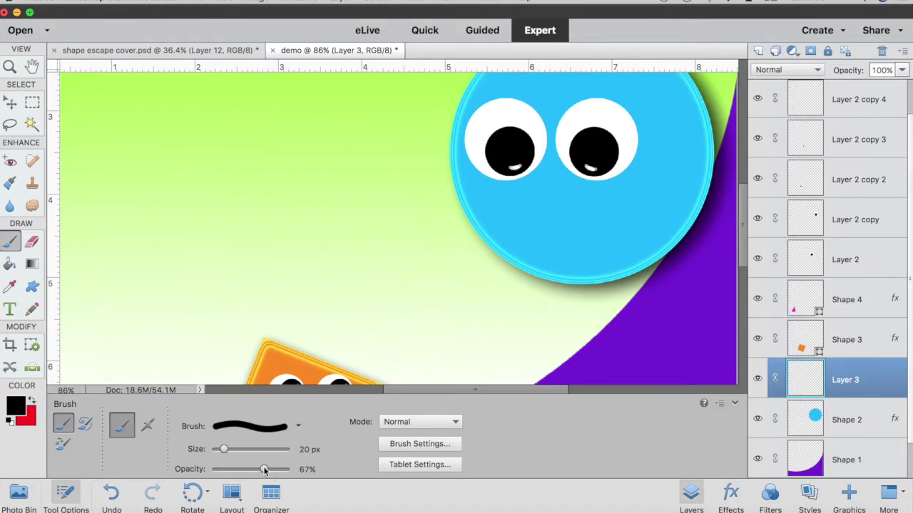
pyautogui.moveTo(264, 470); pyautogui.dragTo(305, 470)
pyautogui.moveTo(607, 195)
pyautogui.mouseDown()
pyautogui.moveTo(501, 202)
pyautogui.moveTo(506, 228)
pyautogui.moveTo(536, 253)
pyautogui.moveTo(592, 259)
pyautogui.moveTo(621, 197)
pyautogui.mouseUp()
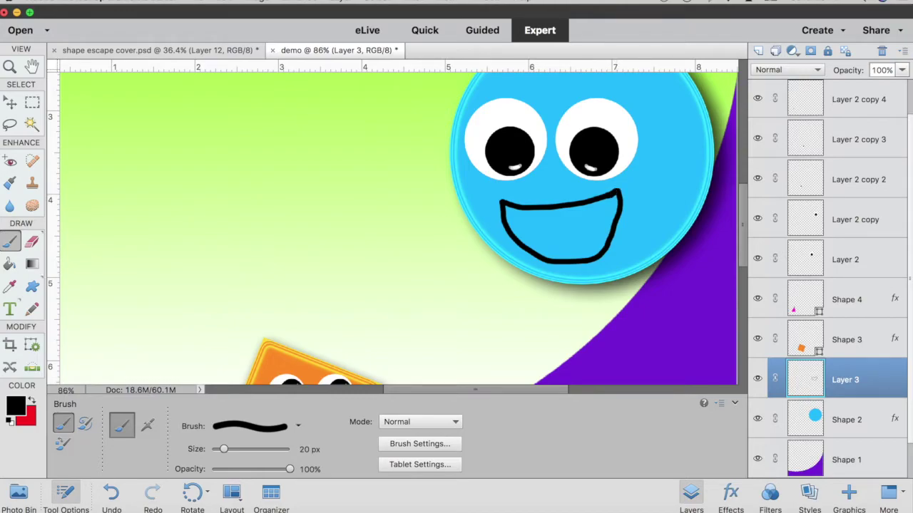
# Step: Fill the blue circle's mouth outline with solid black using the Paint Bucket
pyautogui.click(10, 266)
pyautogui.click(570, 228)
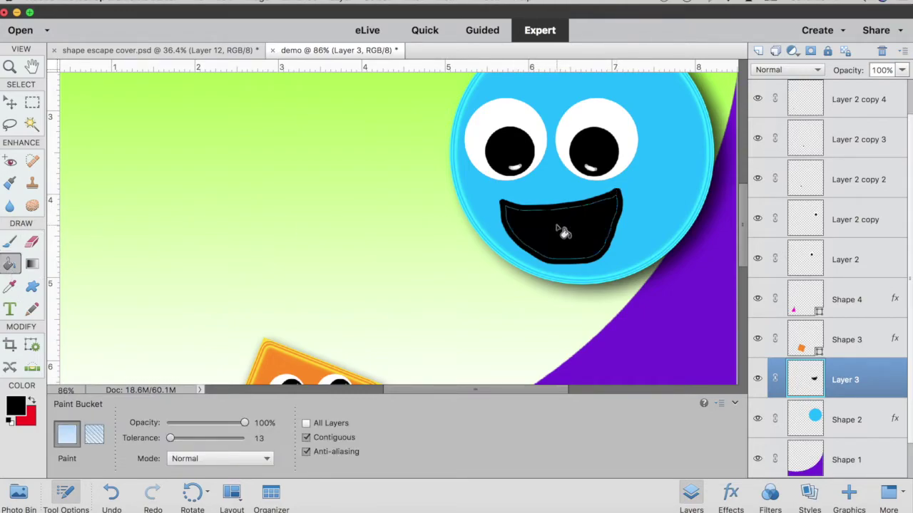
pyautogui.scroll(-3, 513, 317)
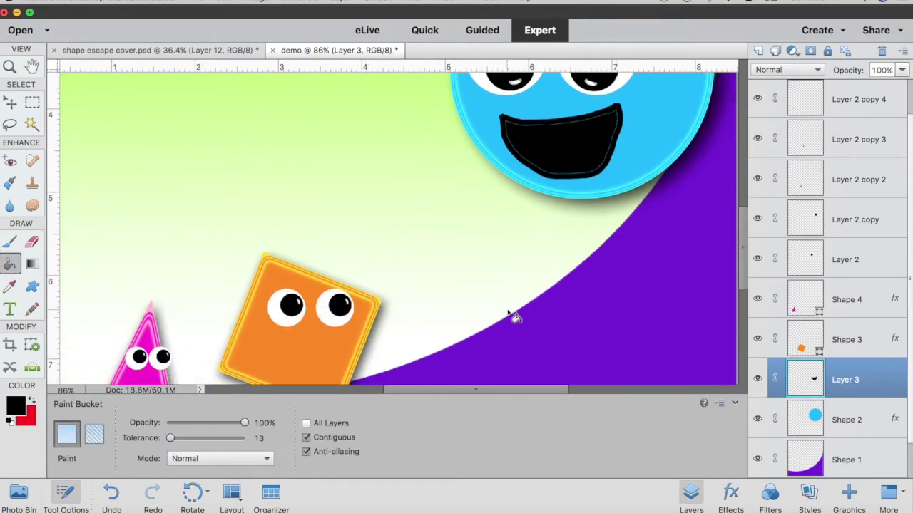
pyautogui.scroll(-1, 314, 345)
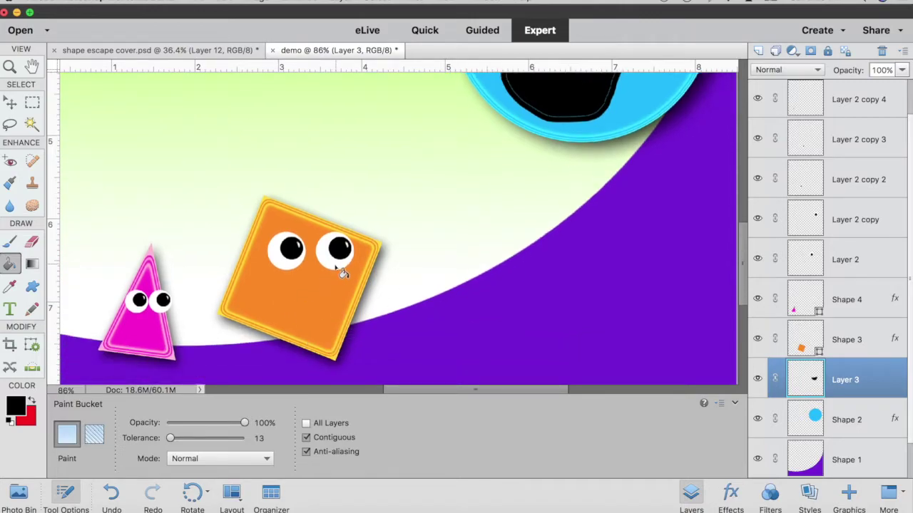
# Step: Draw a black oval mouth on the orange square and move its layer above the square
pyautogui.click(31, 285)
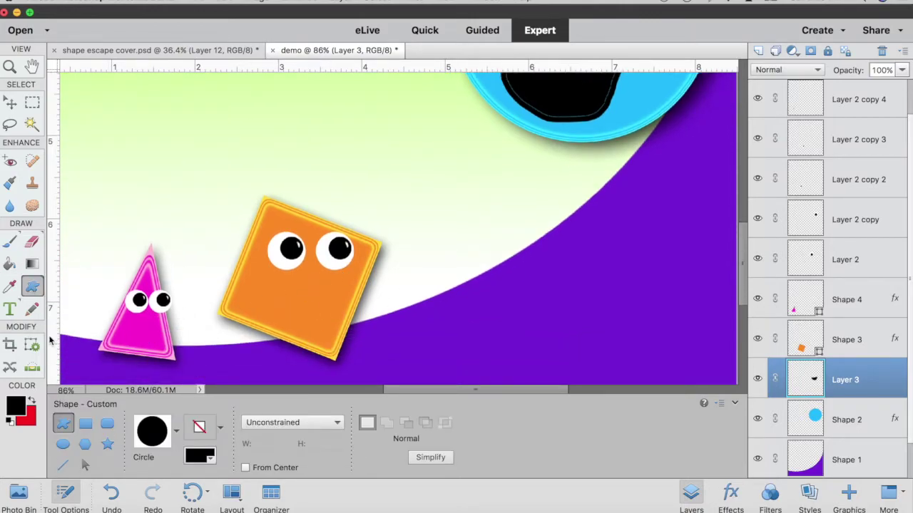
pyautogui.click(62, 443)
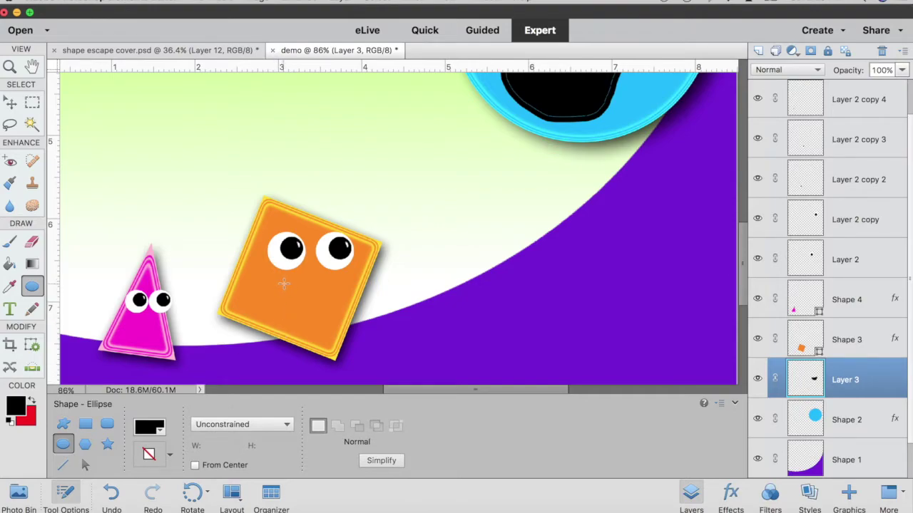
pyautogui.moveTo(285, 284); pyautogui.dragTo(341, 308)
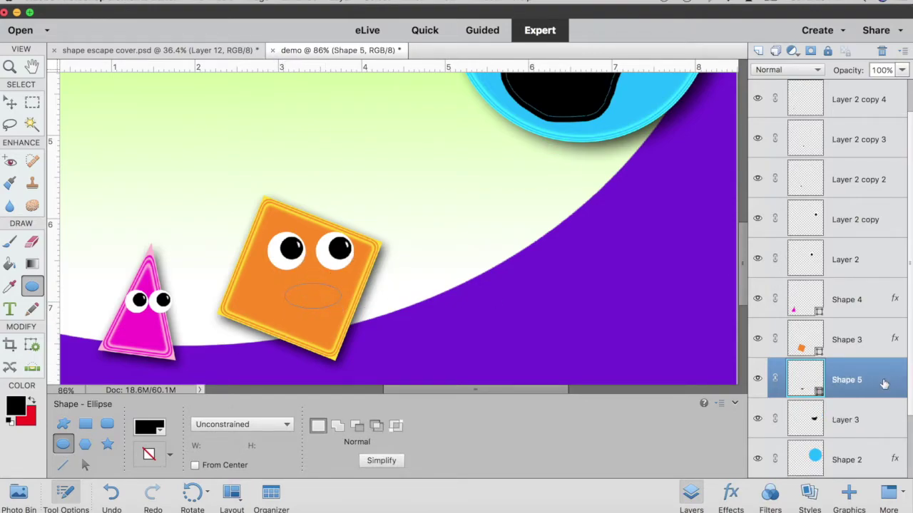
pyautogui.moveTo(882, 384); pyautogui.dragTo(866, 328)
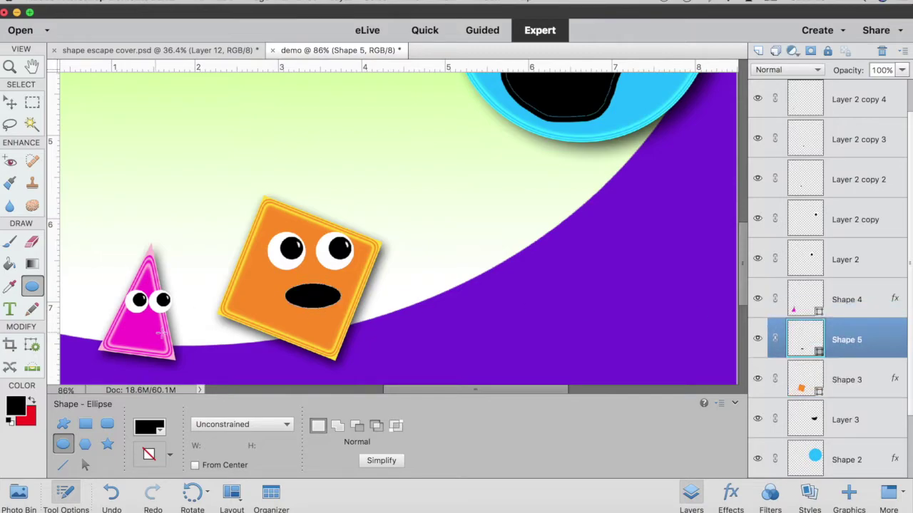
# Step: On a new layer above Layer 2, draw and resize a small oval mouth on the pink triangle
pyautogui.click(860, 262)
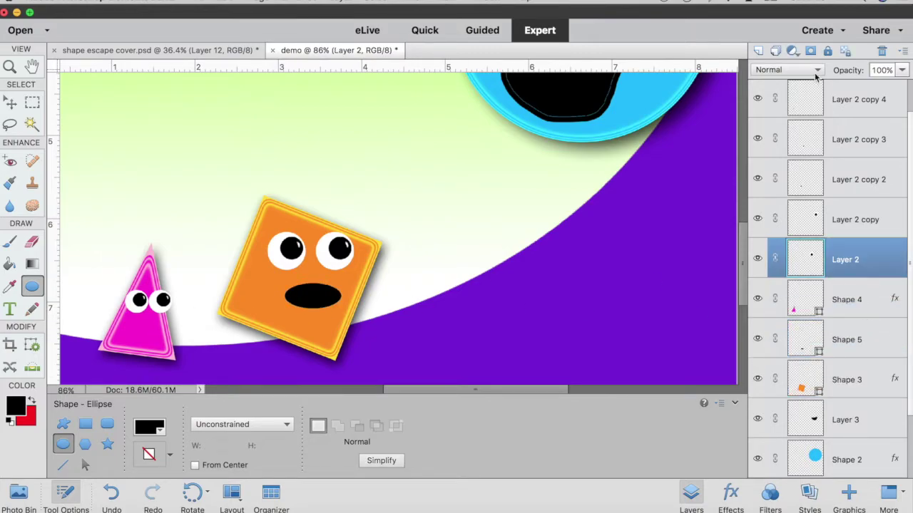
pyautogui.click(758, 51)
pyautogui.moveTo(143, 322); pyautogui.dragTo(155, 345)
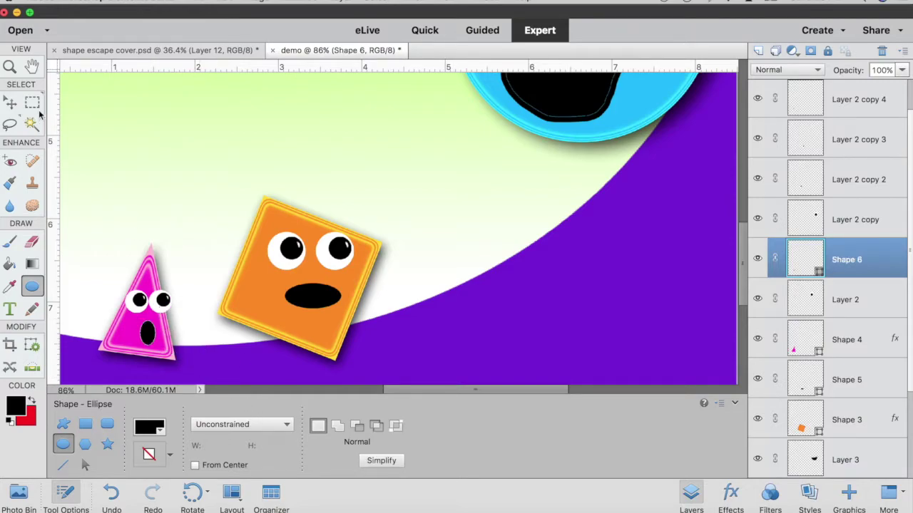
pyautogui.click(10, 103)
pyautogui.click(147, 333)
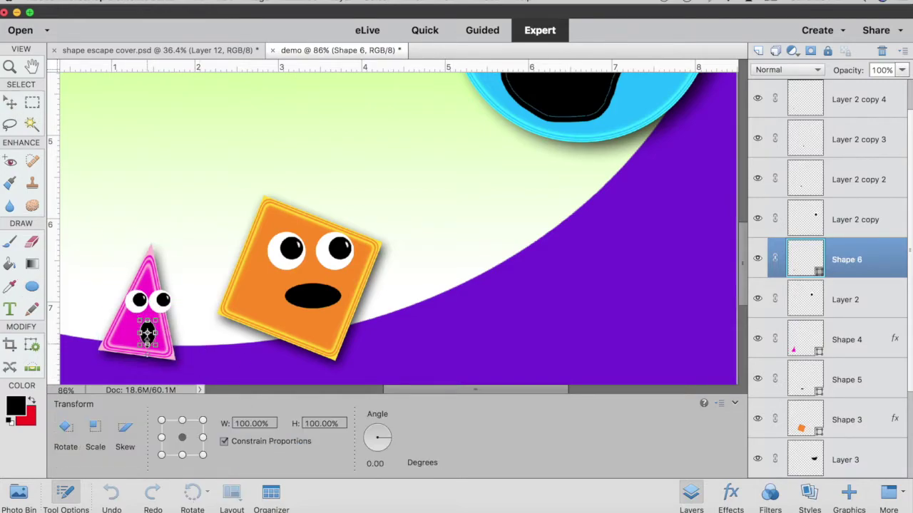
pyautogui.moveTo(147, 320); pyautogui.dragTo(146, 326)
pyautogui.click(102, 352)
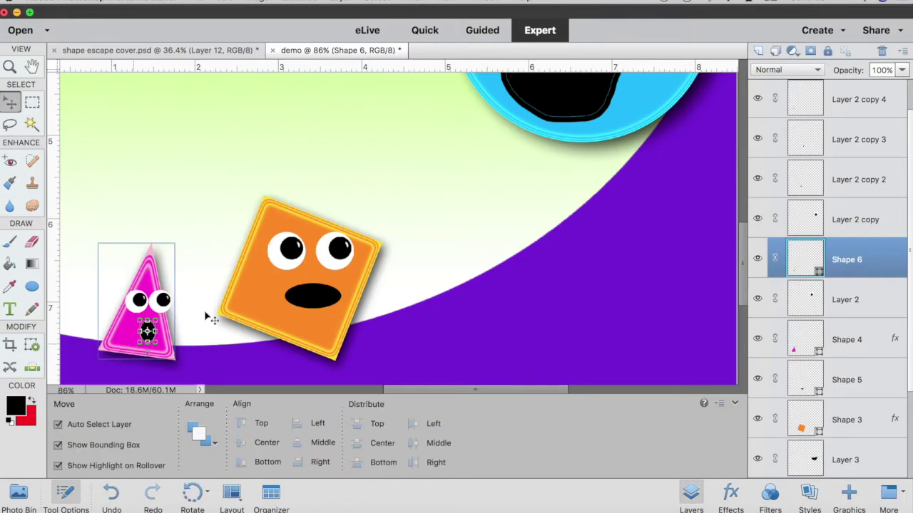
# Step: Select the triangle's Shape 4 layer and zoom out to 37% to see the whole cover
pyautogui.click(165, 341)
pyautogui.scroll(3, 238, 297)
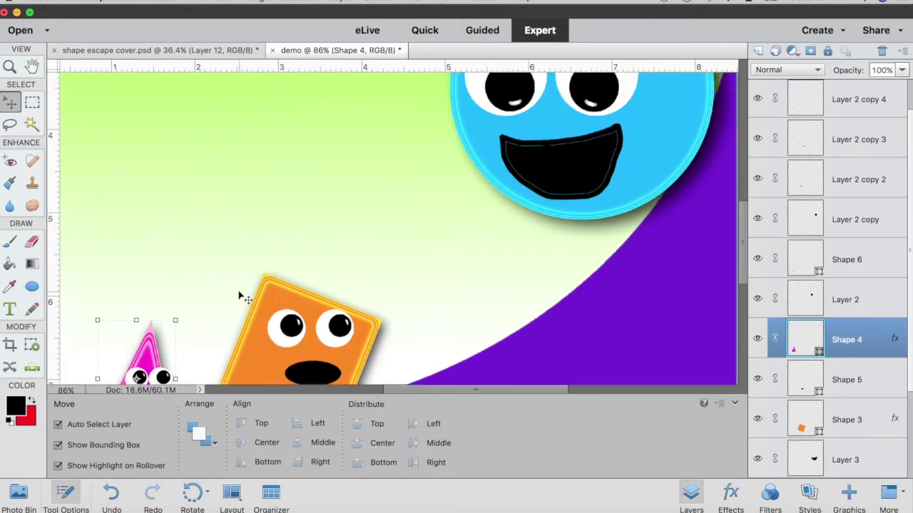
pyautogui.click(9, 68)
pyautogui.moveTo(176, 426); pyautogui.dragTo(163, 429)
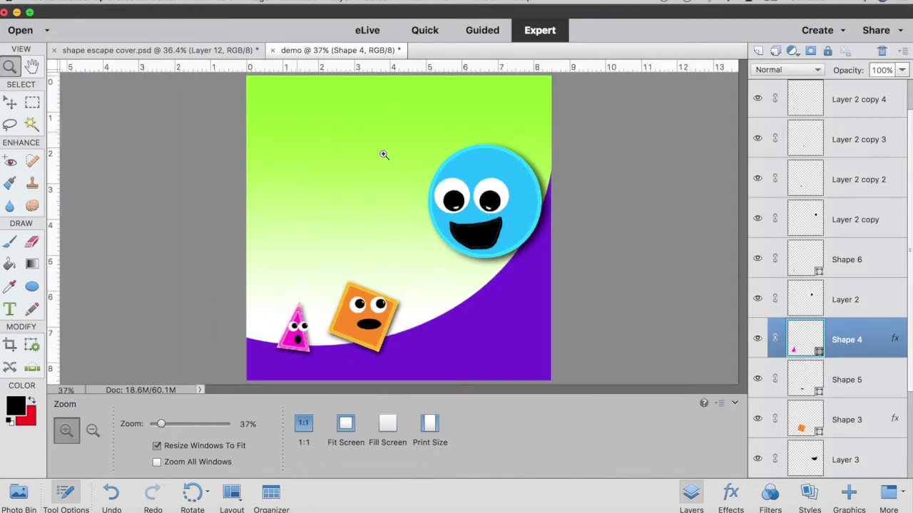
# Step: With Layer 2 copy 5 selected, set the Type tool to Hand Drawn Shapes Regular, 60 pt, black
pyautogui.scroll(1, 852, 111)
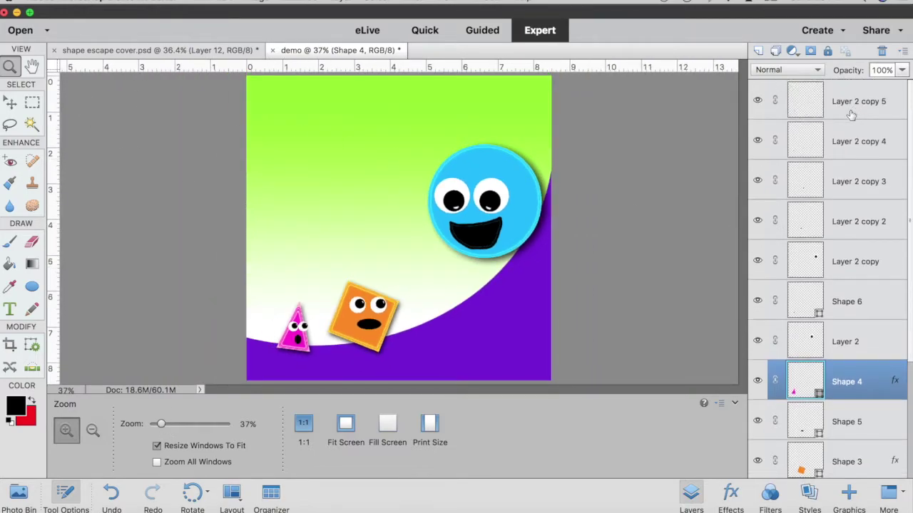
pyautogui.click(852, 115)
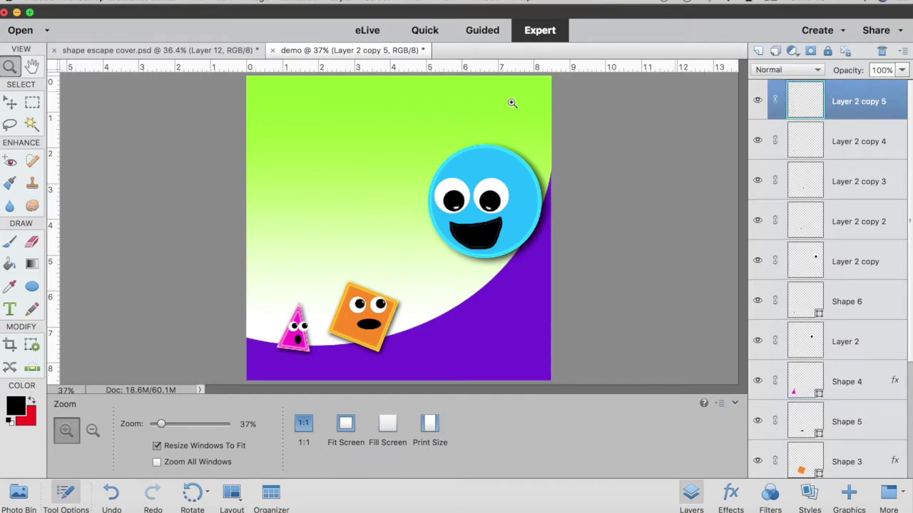
pyautogui.click(10, 309)
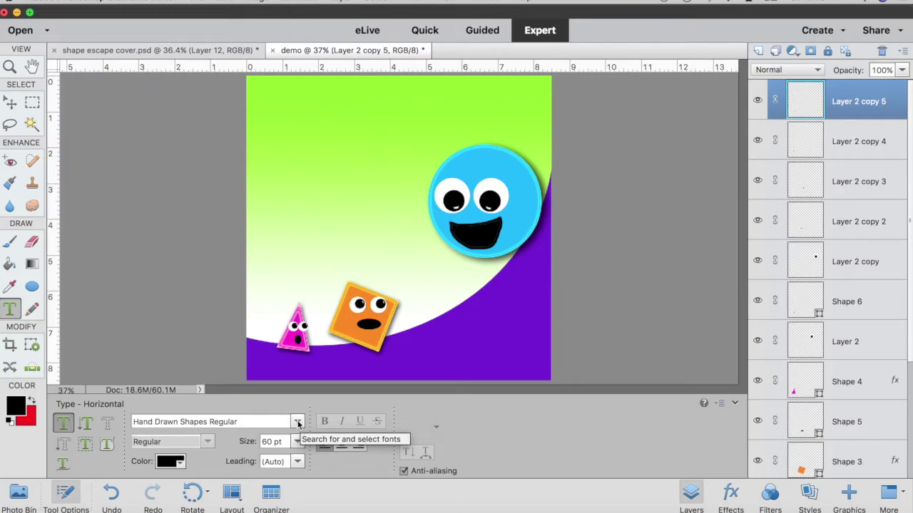
pyautogui.click(298, 422)
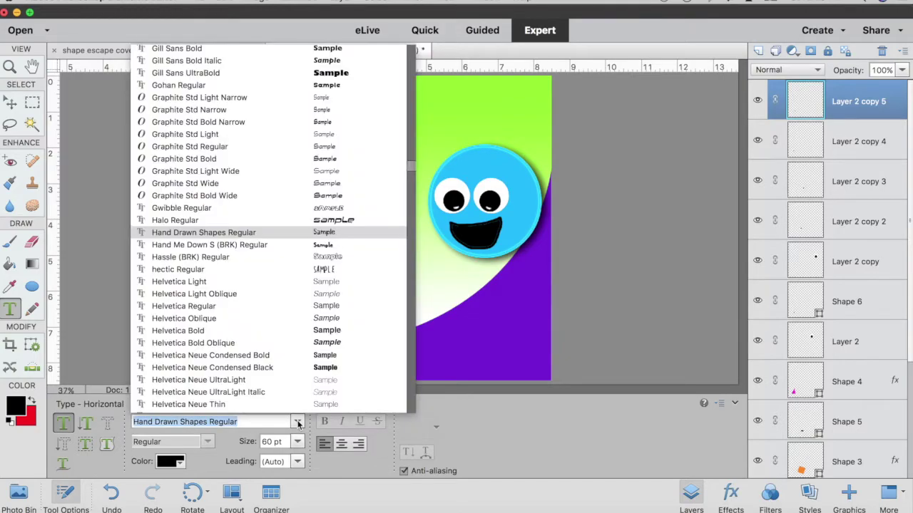
pyautogui.click(213, 233)
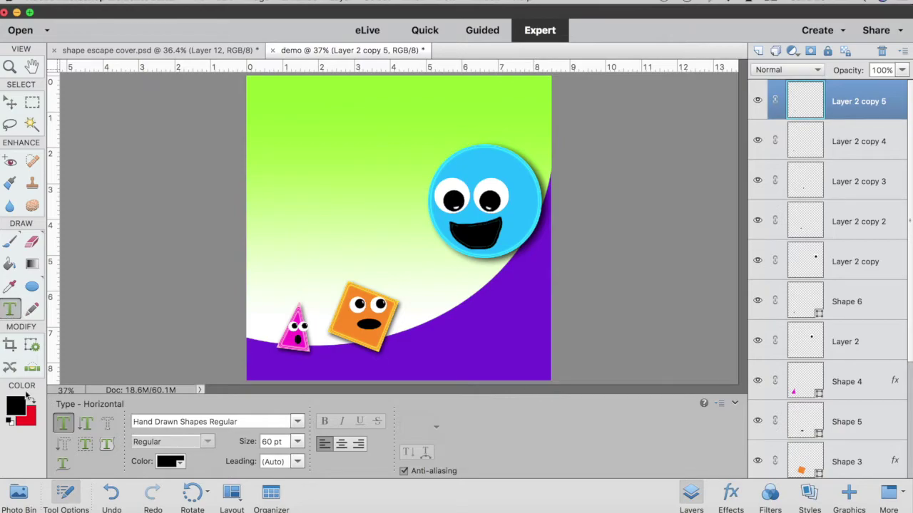
# Step: Type 'The', 'Shape' and 'Escape' as three stacked text layers on the cover's upper left
pyautogui.click(272, 130)
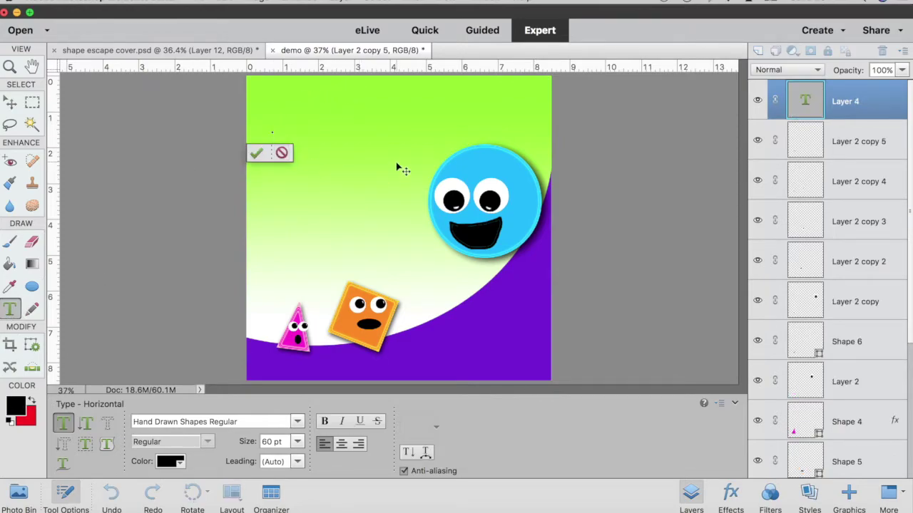
pyautogui.write('The')
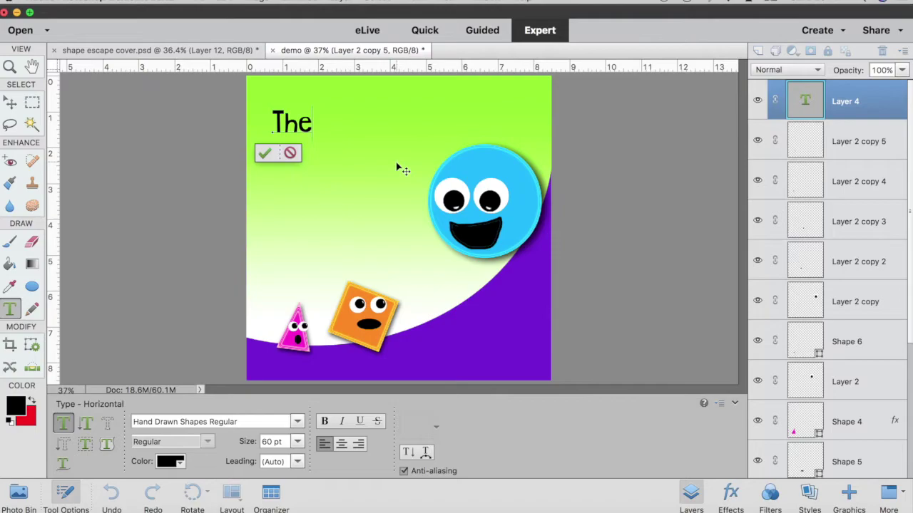
pyautogui.click(264, 156)
pyautogui.click(10, 309)
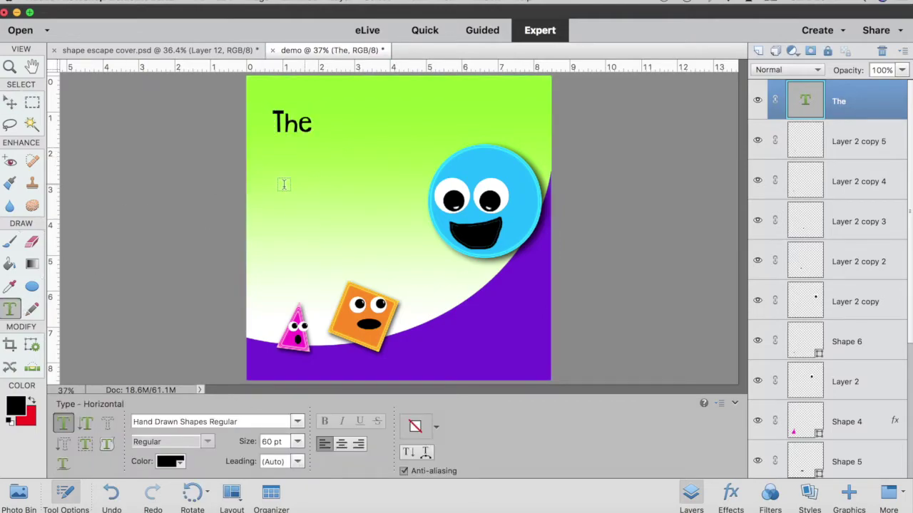
pyautogui.click(284, 180)
pyautogui.write('Shape')
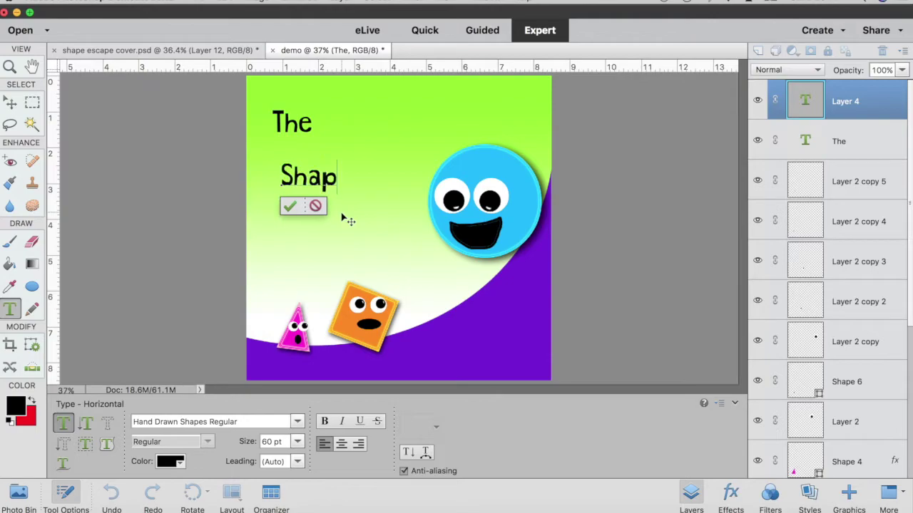
pyautogui.click(303, 206)
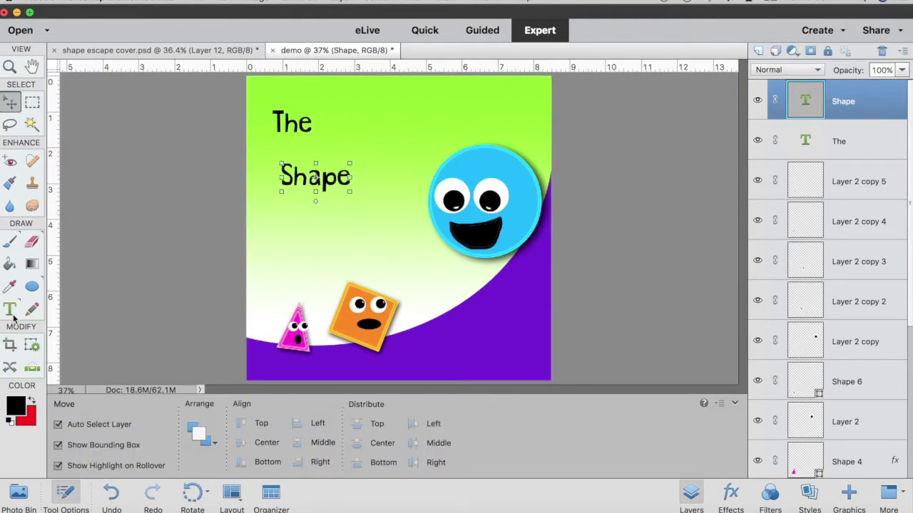
pyautogui.click(11, 312)
pyautogui.click(291, 241)
pyautogui.write('W')
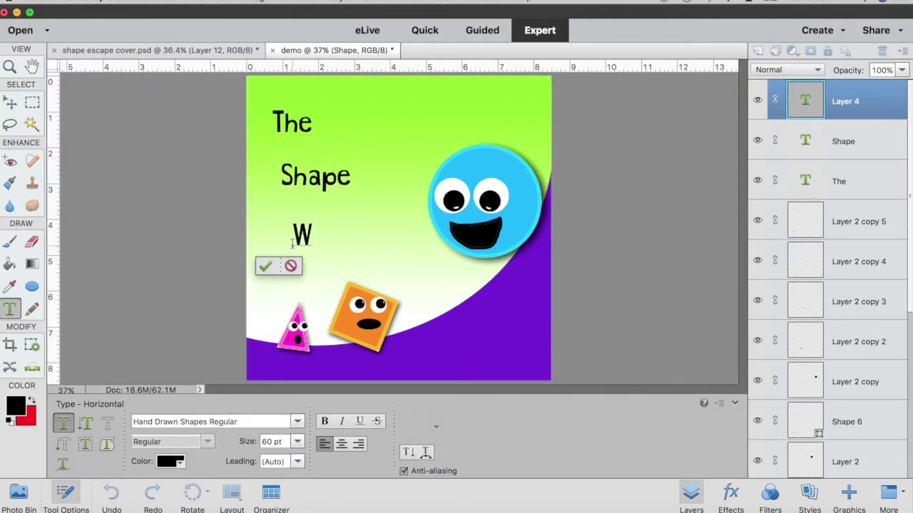
pyautogui.press('BackSpace')
pyautogui.write('Esc')
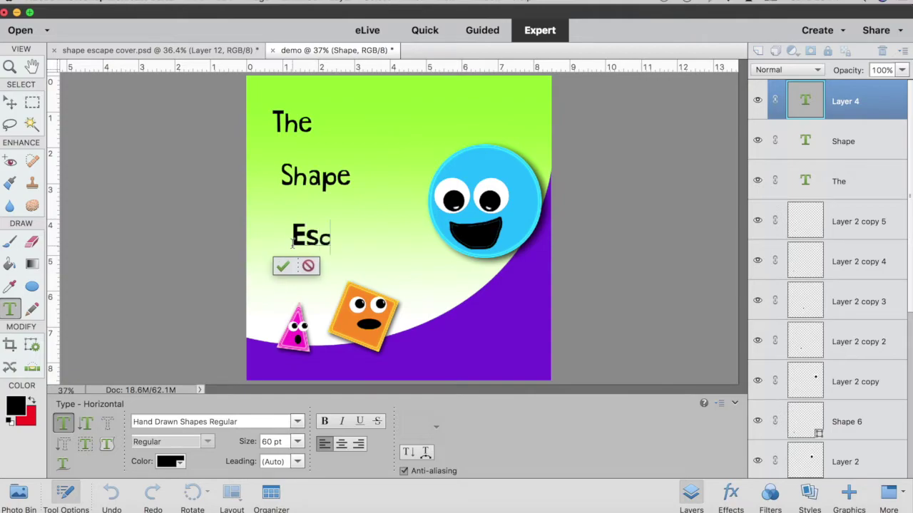
pyautogui.write('ape')
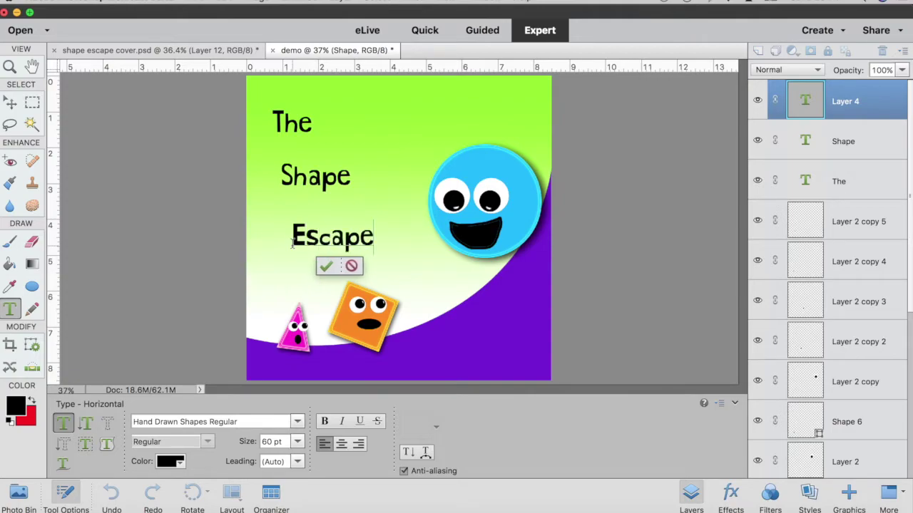
pyautogui.click(325, 266)
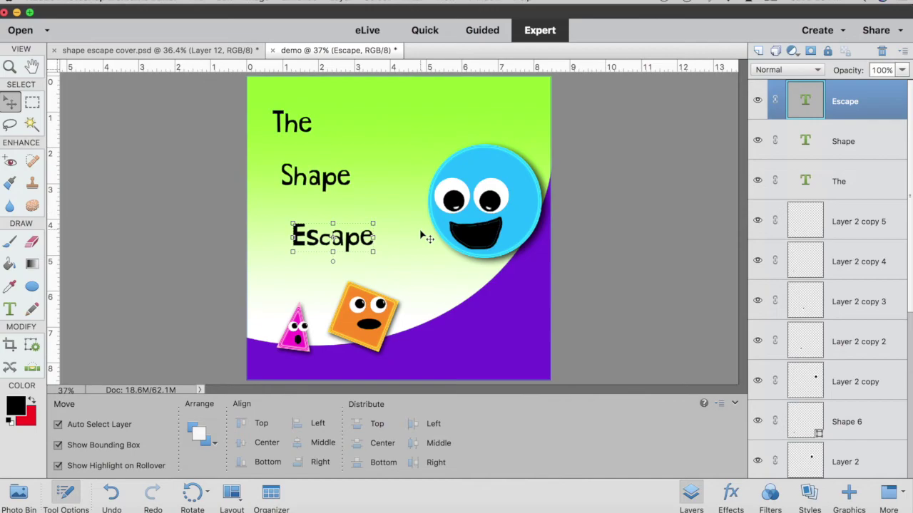
# Step: Enlarge Escape to about 172% and Shape to about 161%, repositioning both
pyautogui.moveTo(376, 222); pyautogui.dragTo(425, 193)
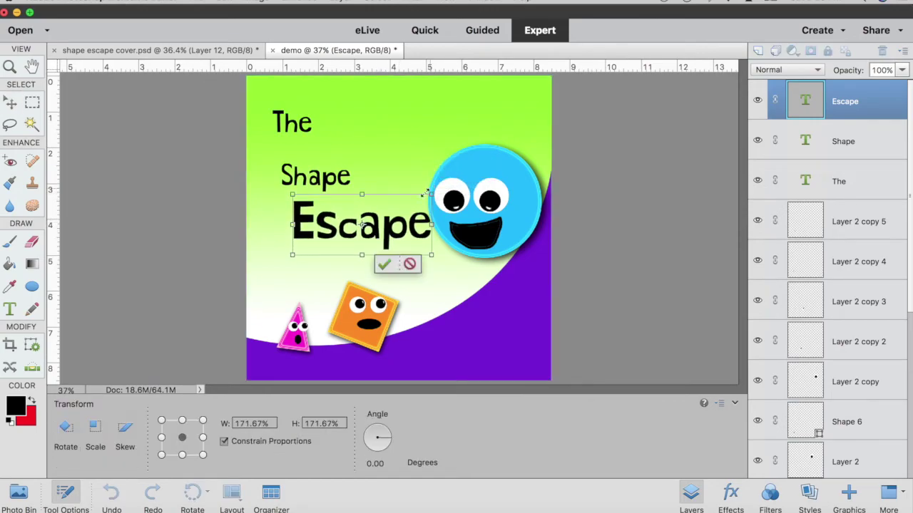
pyautogui.moveTo(391, 234); pyautogui.dragTo(378, 243)
pyautogui.click(373, 267)
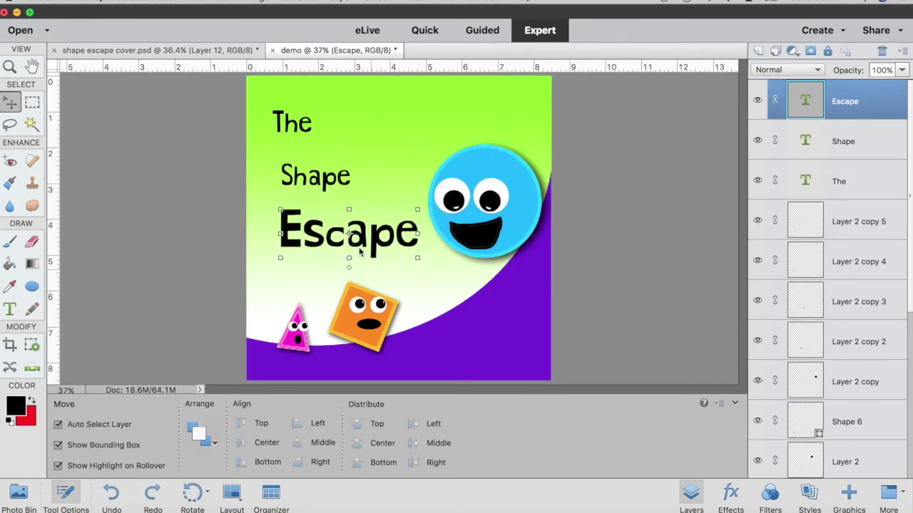
pyautogui.click(329, 187)
pyautogui.moveTo(349, 186); pyautogui.dragTo(381, 195)
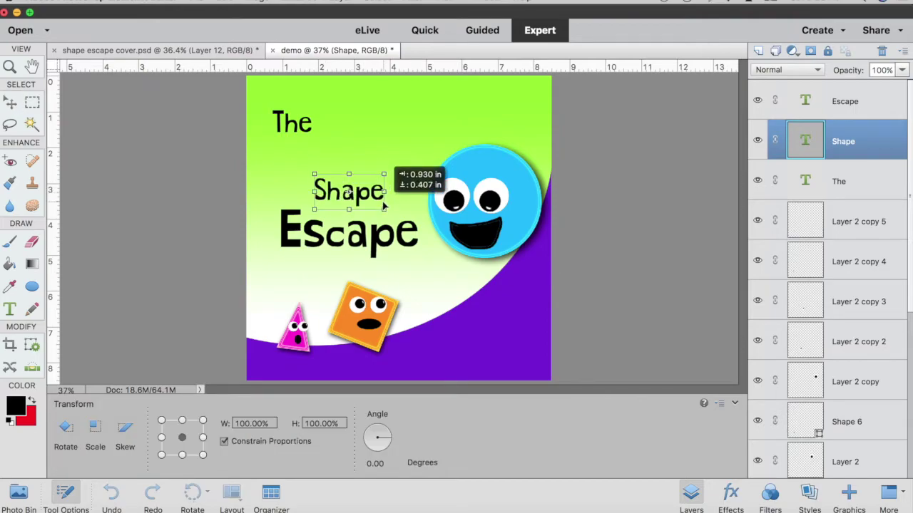
pyautogui.moveTo(312, 170); pyautogui.dragTo(276, 149)
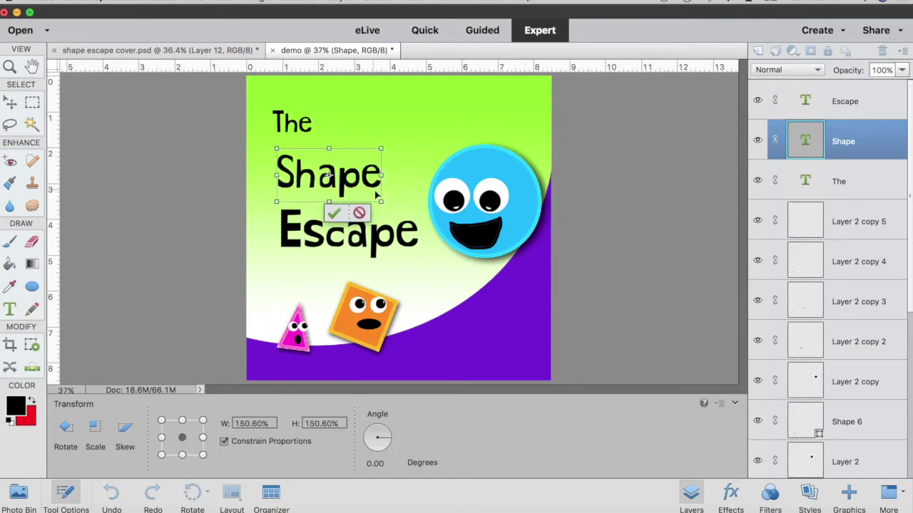
pyautogui.moveTo(383, 203); pyautogui.dragTo(389, 203)
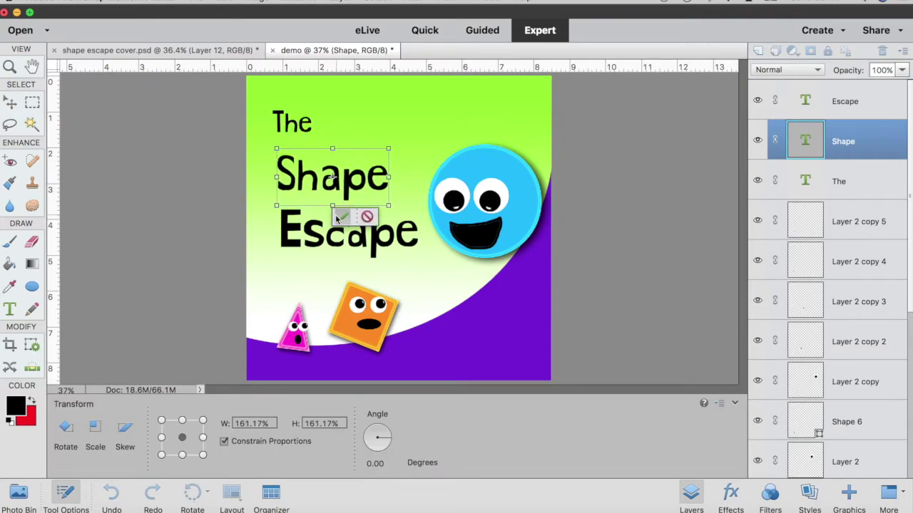
pyautogui.click(341, 215)
# Step: Rotate the word The to about -17° above the enlarged words
pyautogui.click(308, 129)
pyautogui.moveTo(318, 135); pyautogui.dragTo(285, 130)
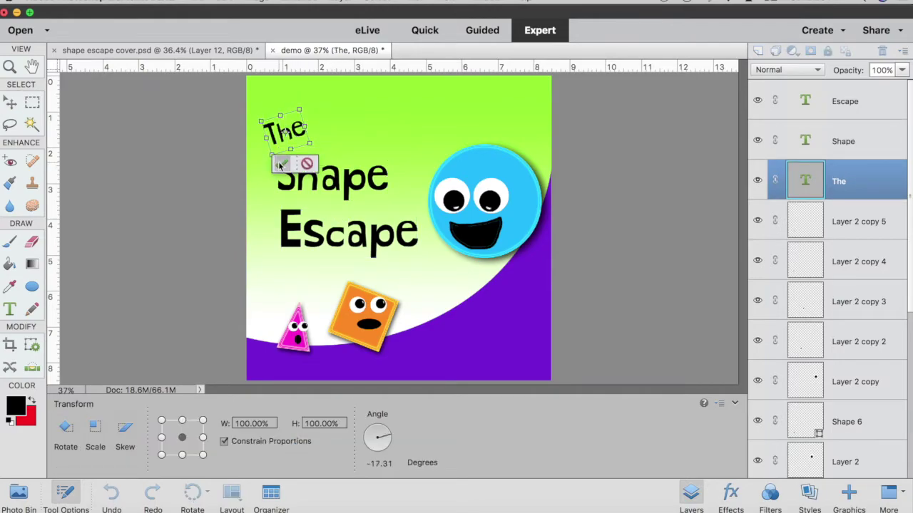
pyautogui.click(288, 156)
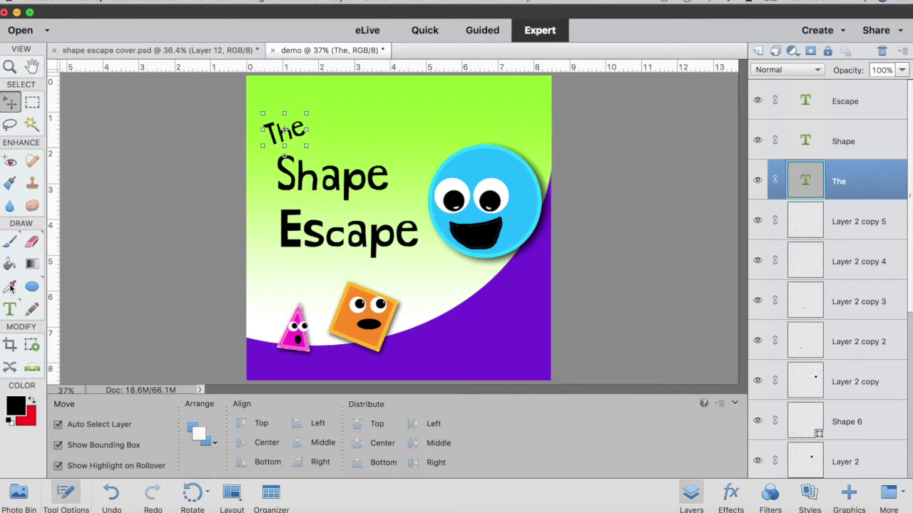
pyautogui.click(11, 288)
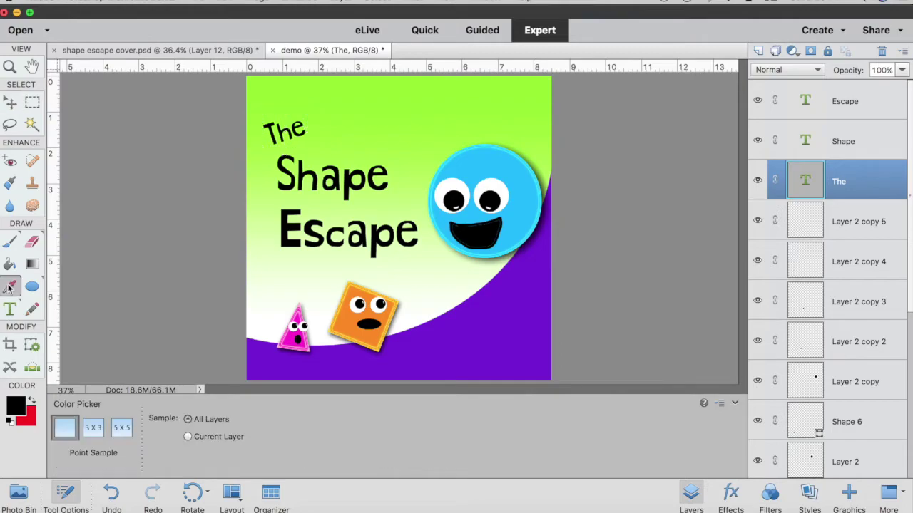
# Step: Sample the round character's blue and apply it to the word 'The'
pyautogui.click(484, 158)
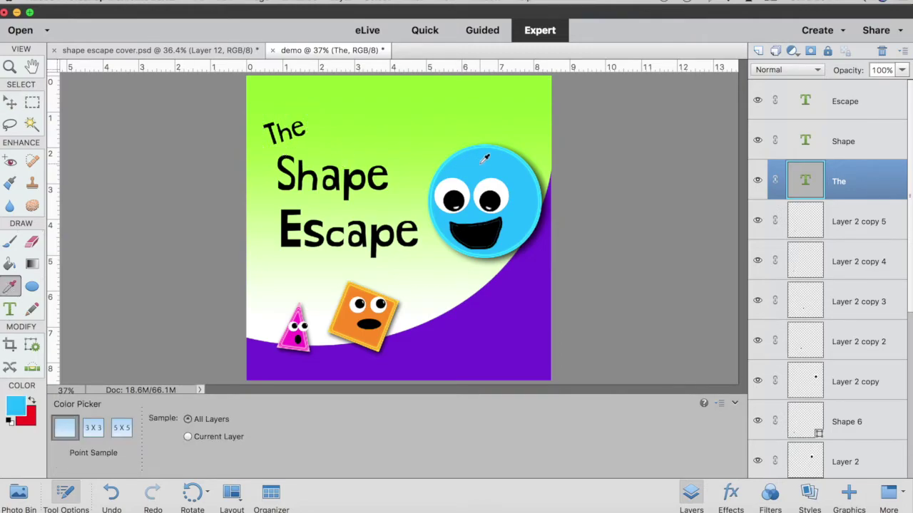
pyautogui.click(8, 307)
pyautogui.click(295, 129)
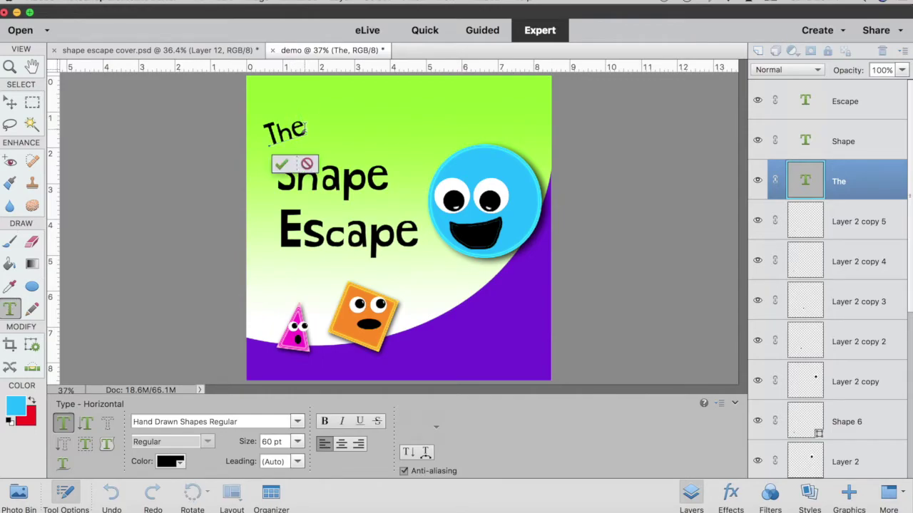
pyautogui.moveTo(306, 129); pyautogui.dragTo(268, 139)
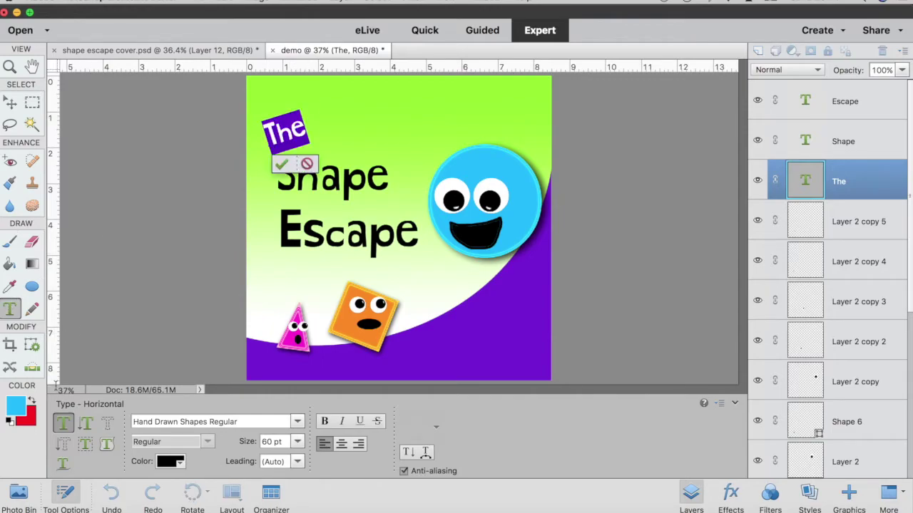
pyautogui.click(16, 405)
pyautogui.click(843, 231)
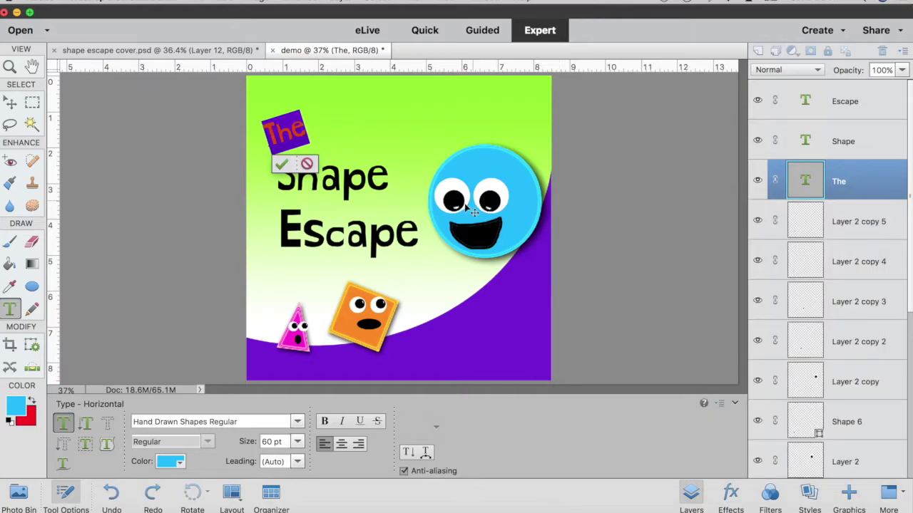
pyautogui.click(281, 164)
# Step: Recolour the word 'Shape' with the orange sampled from the square character
pyautogui.click(325, 187)
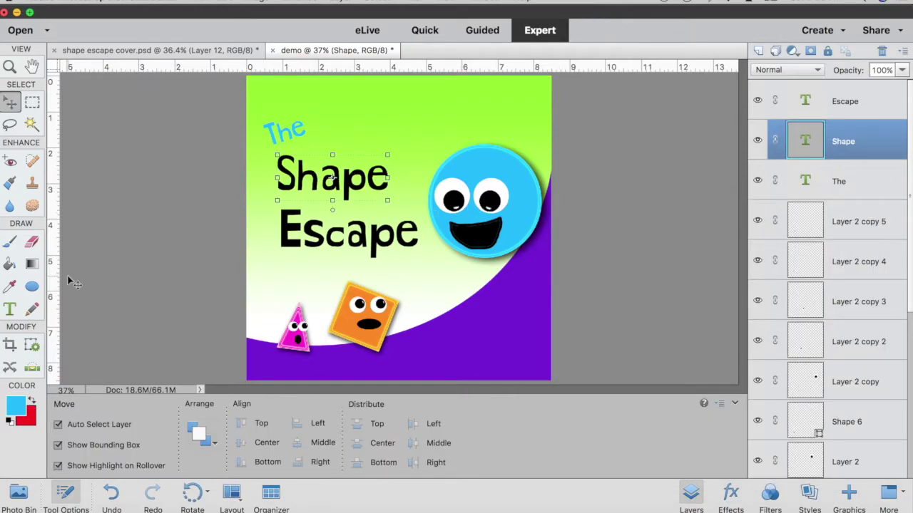
pyautogui.click(9, 309)
pyautogui.moveTo(387, 178); pyautogui.dragTo(275, 179)
pyautogui.click(9, 102)
pyautogui.click(10, 287)
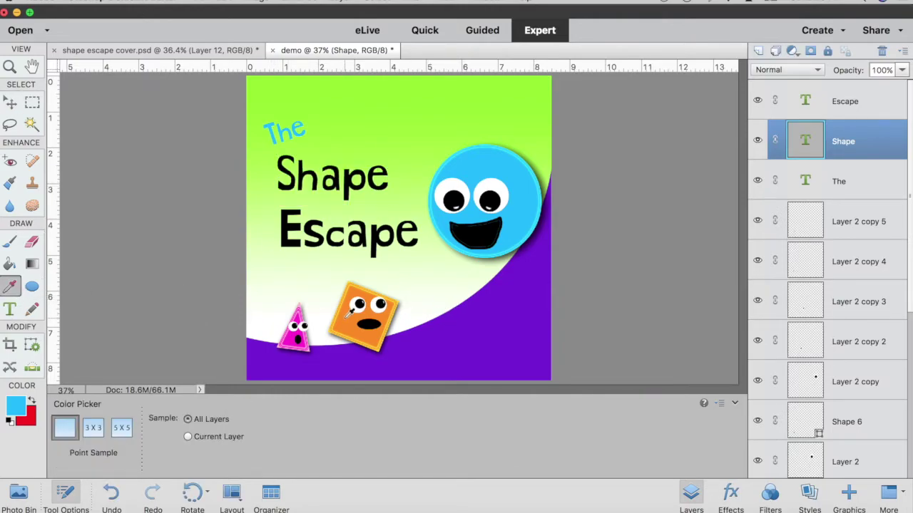
pyautogui.click(10, 309)
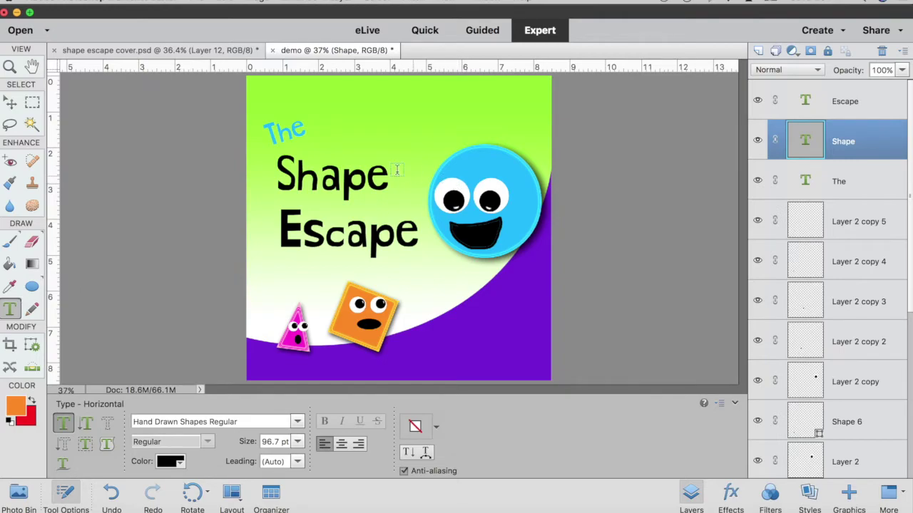
pyautogui.click(370, 179)
pyautogui.moveTo(371, 178); pyautogui.dragTo(211, 202)
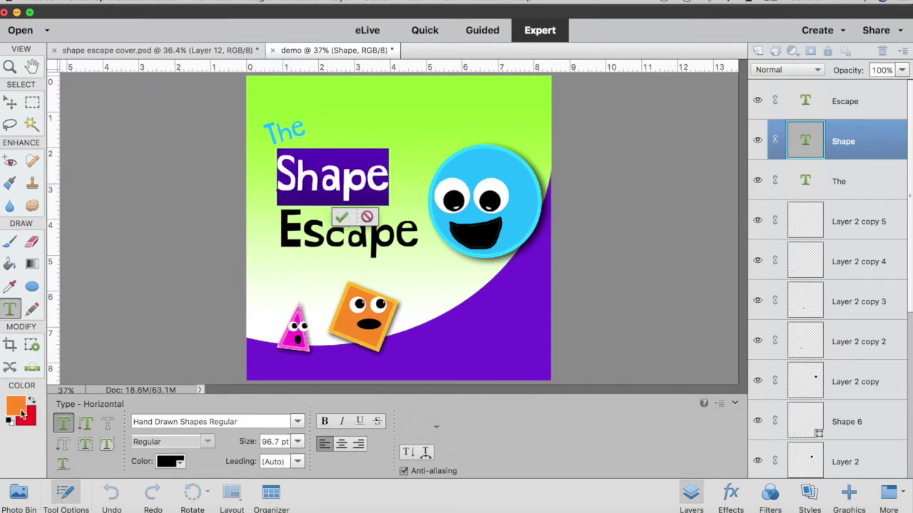
pyautogui.click(22, 412)
pyautogui.click(844, 230)
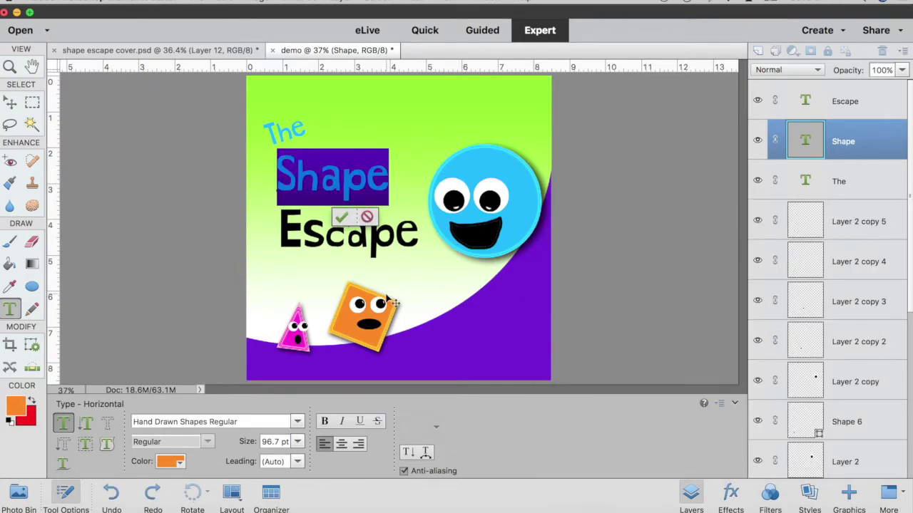
pyautogui.click(341, 217)
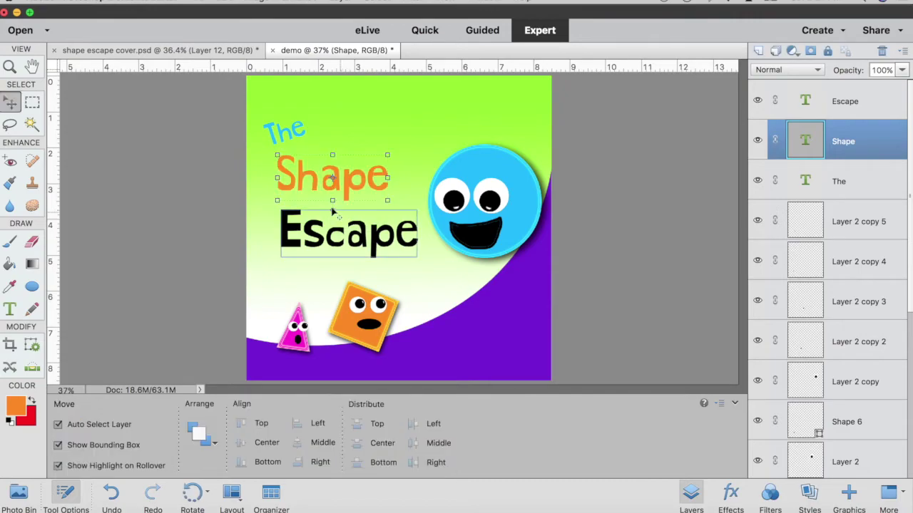
# Step: Colour the word 'Escape' with the pink sampled from the triangle character
pyautogui.click(10, 286)
pyautogui.click(291, 340)
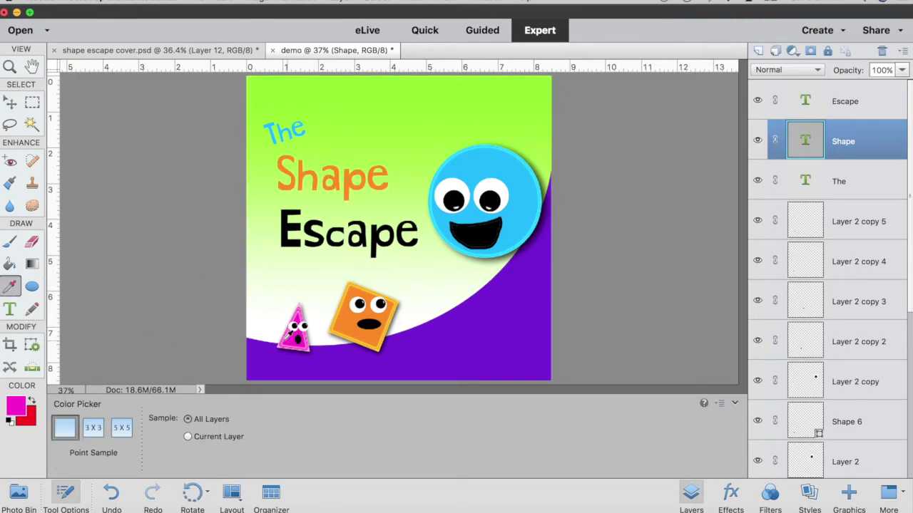
pyautogui.click(9, 309)
pyautogui.click(340, 236)
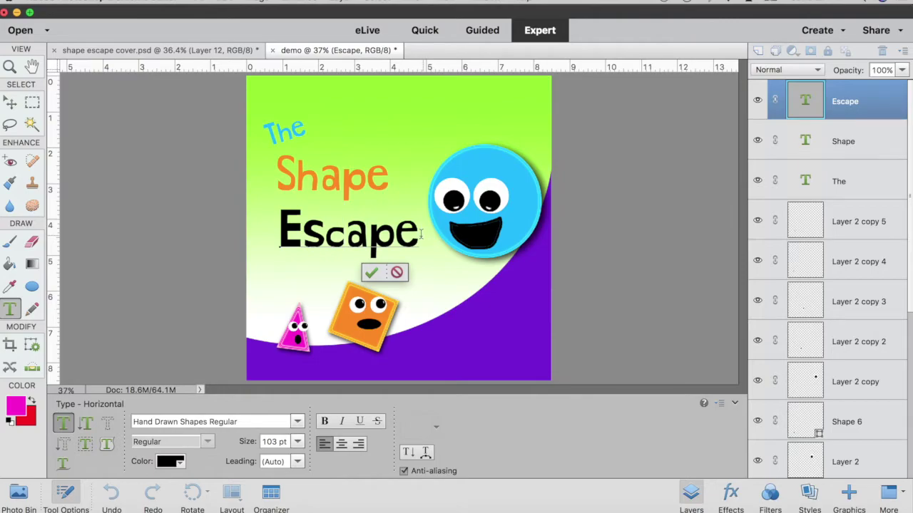
pyautogui.moveTo(421, 233); pyautogui.dragTo(284, 241)
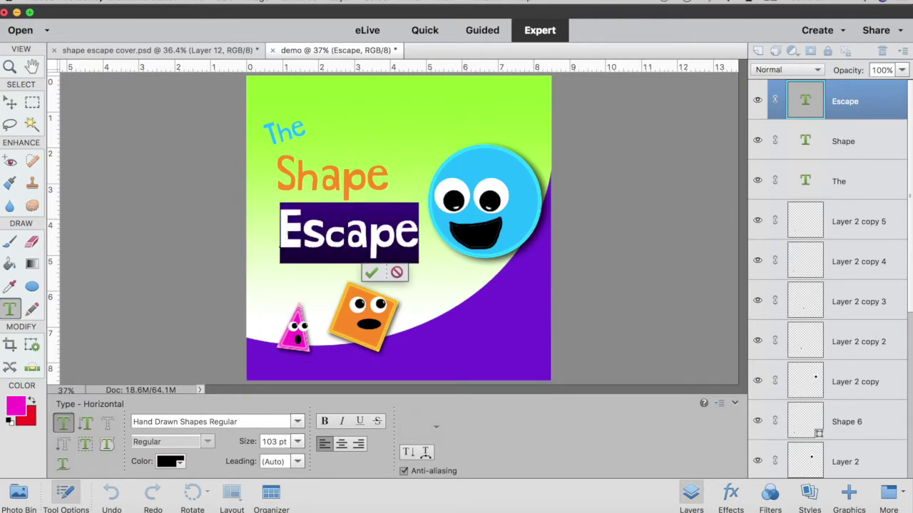
pyautogui.click(16, 405)
pyautogui.click(843, 231)
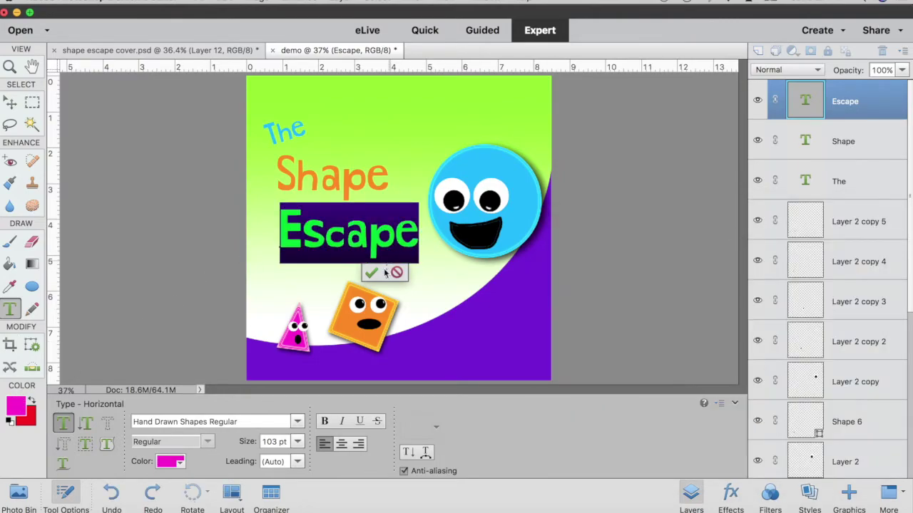
pyautogui.click(372, 272)
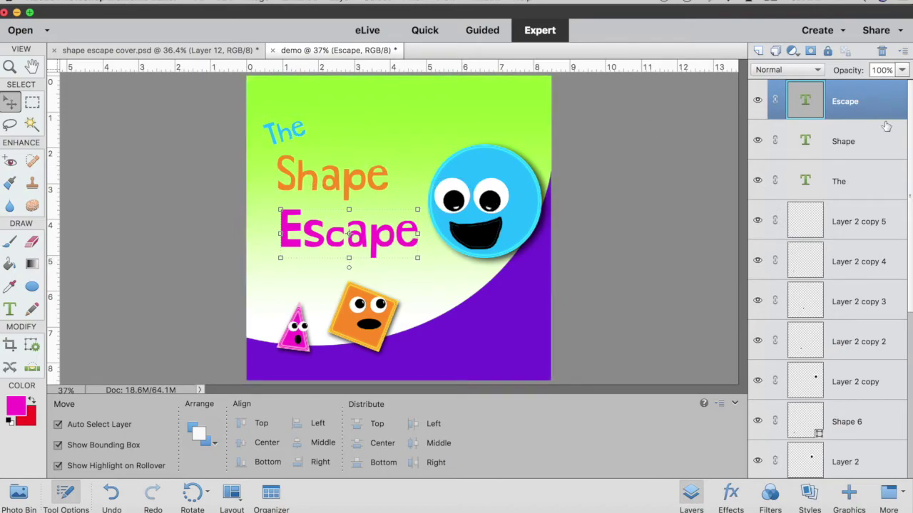
pyautogui.rightClick(860, 98)
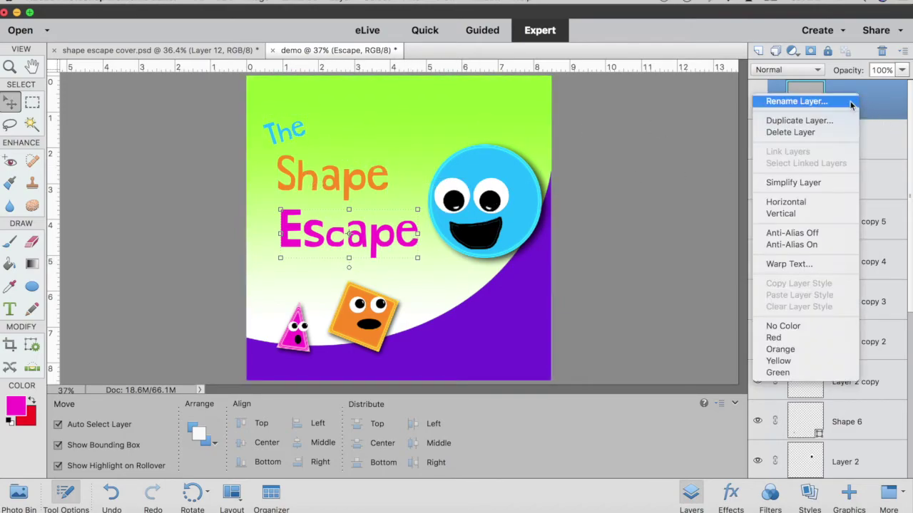
# Step: Simplify the Escape, Shape and The text layers into pixel layers
pyautogui.click(807, 184)
pyautogui.click(848, 142)
pyautogui.rightClick(850, 139)
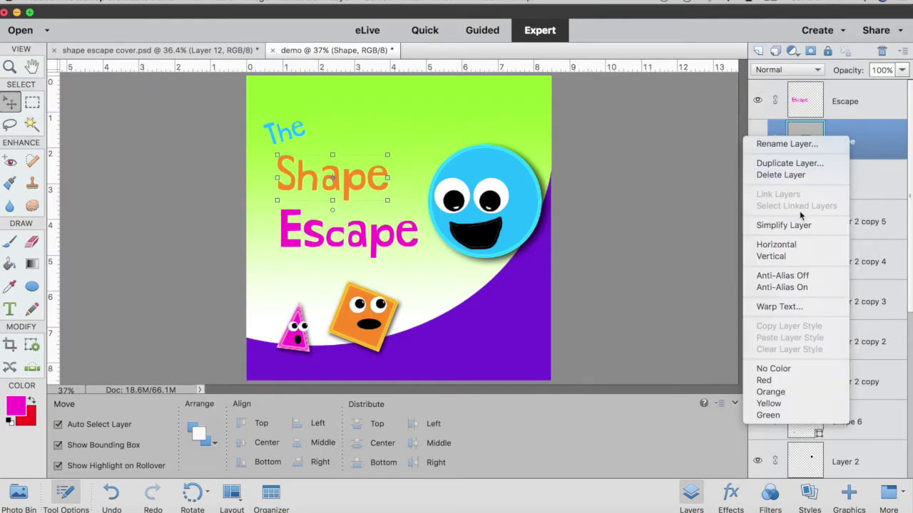
pyautogui.click(799, 227)
pyautogui.rightClick(850, 187)
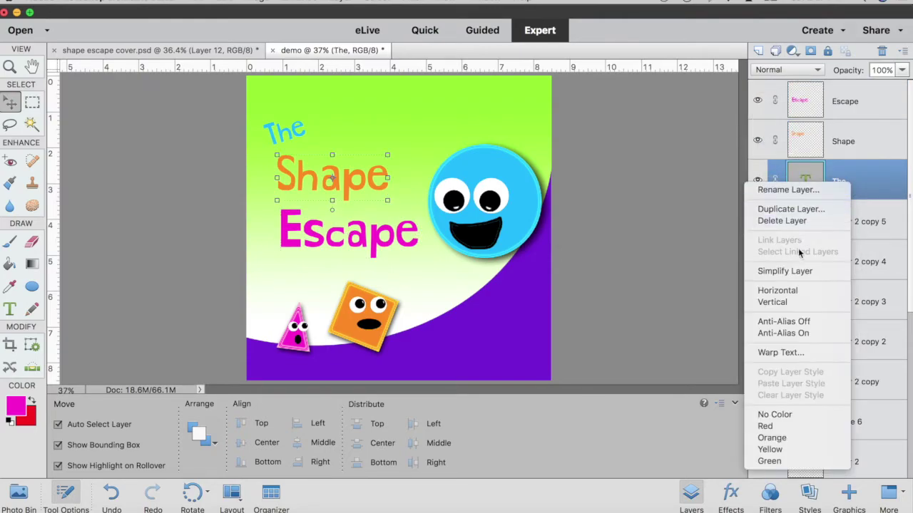
pyautogui.click(784, 271)
# Step: Give 'The' a drop shadow, an inner glow and a 5 px black stroke style
pyautogui.click(845, 101)
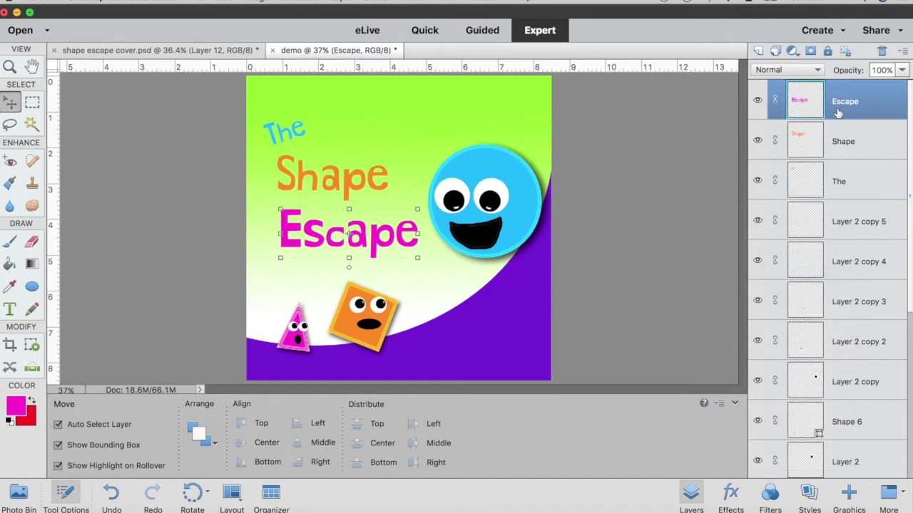
pyautogui.click(298, 140)
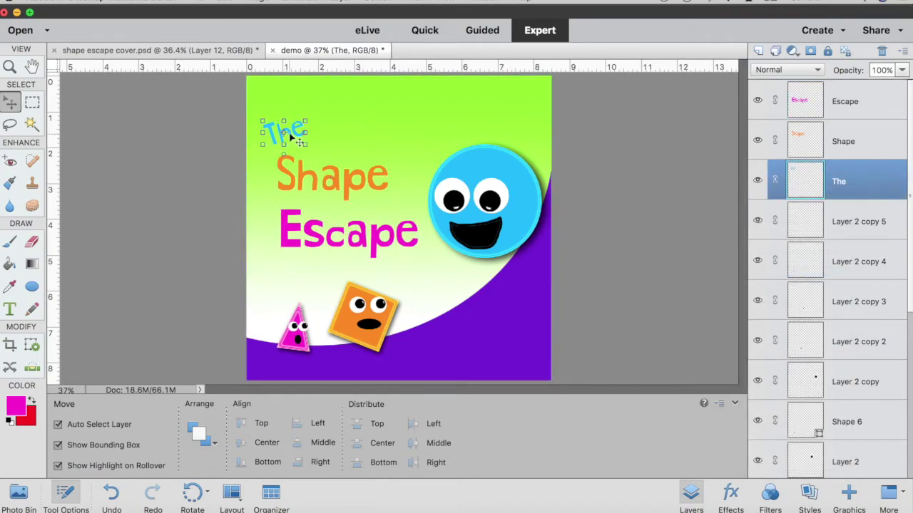
pyautogui.click(809, 493)
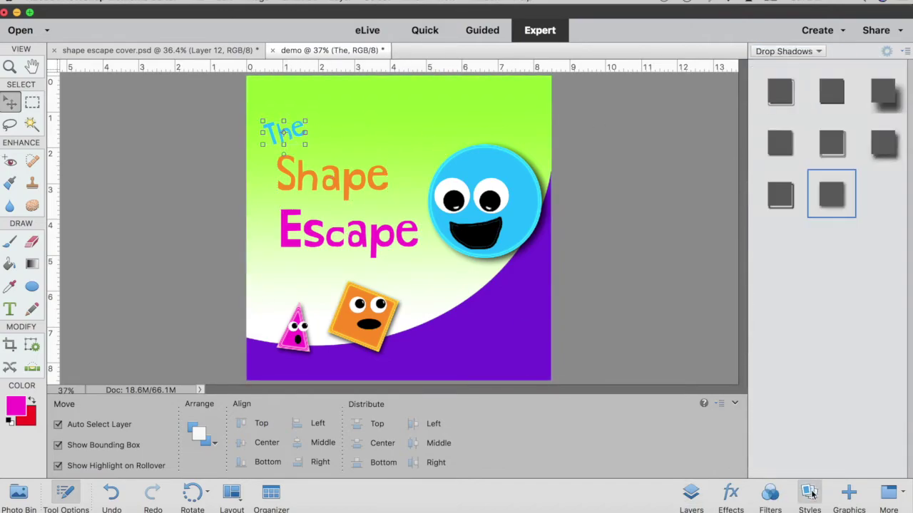
pyautogui.click(833, 199)
pyautogui.click(811, 53)
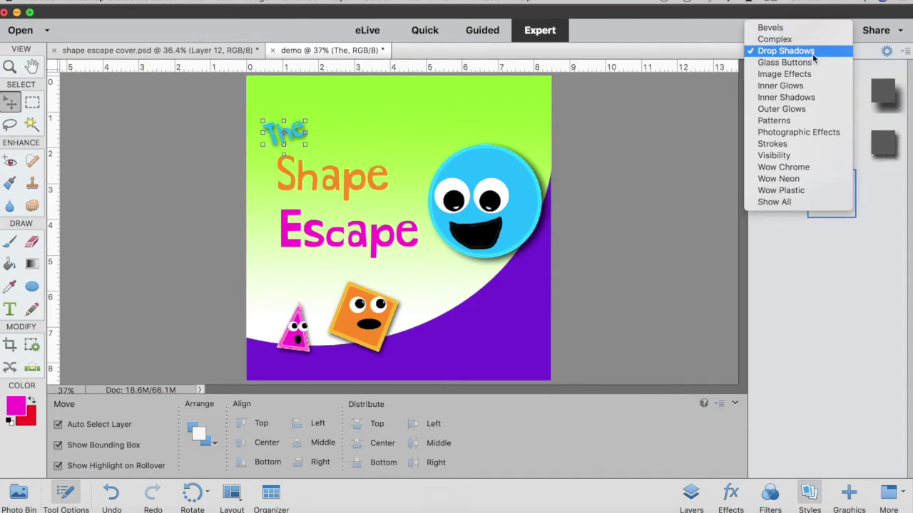
pyautogui.click(780, 86)
pyautogui.click(776, 191)
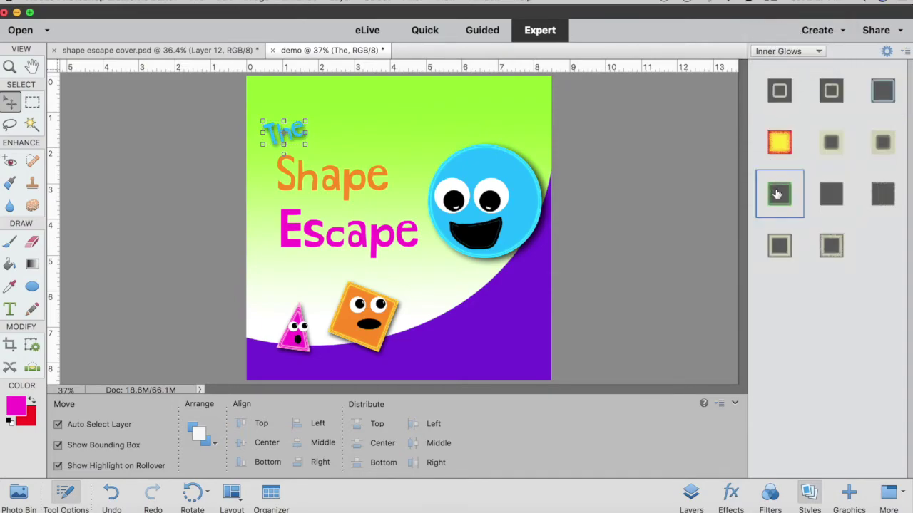
pyautogui.click(795, 53)
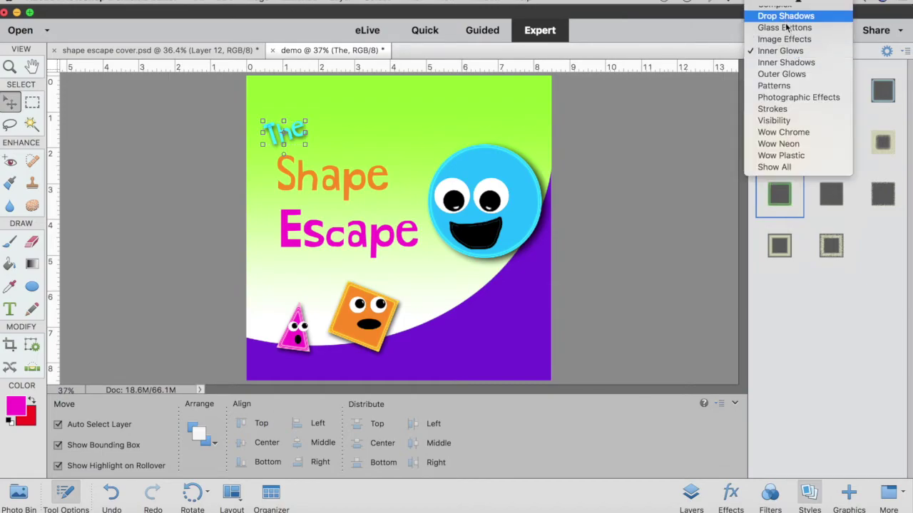
pyautogui.click(790, 110)
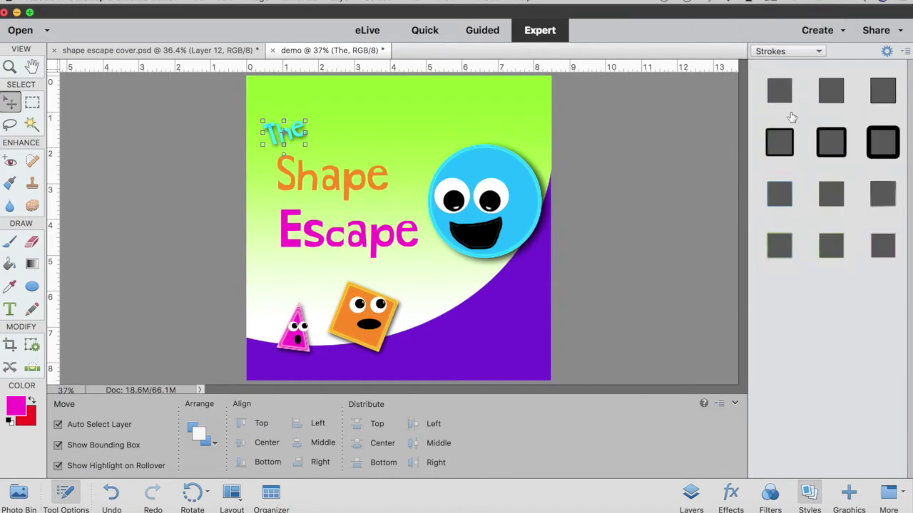
pyautogui.click(829, 95)
# Step: Style 'Shape' with a dark stroke, a green inner glow and a drop shadow
pyautogui.click(359, 190)
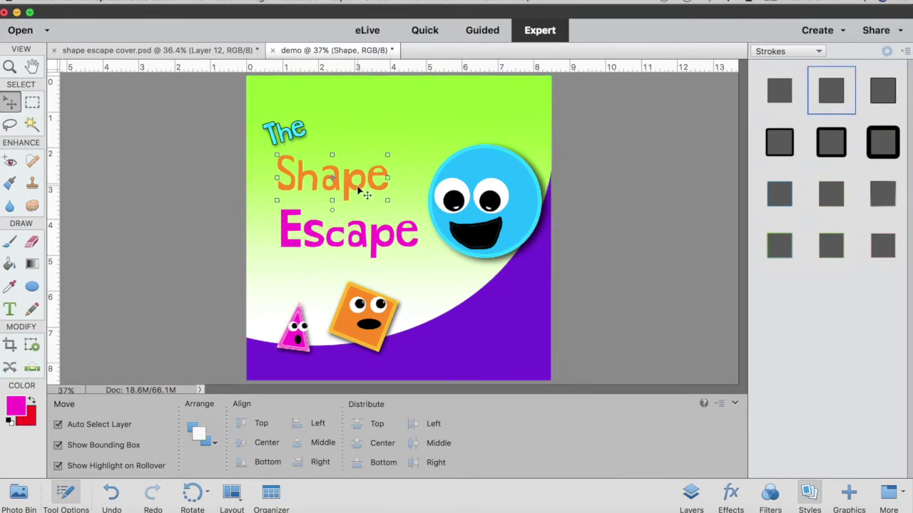
pyautogui.click(830, 89)
pyautogui.click(810, 51)
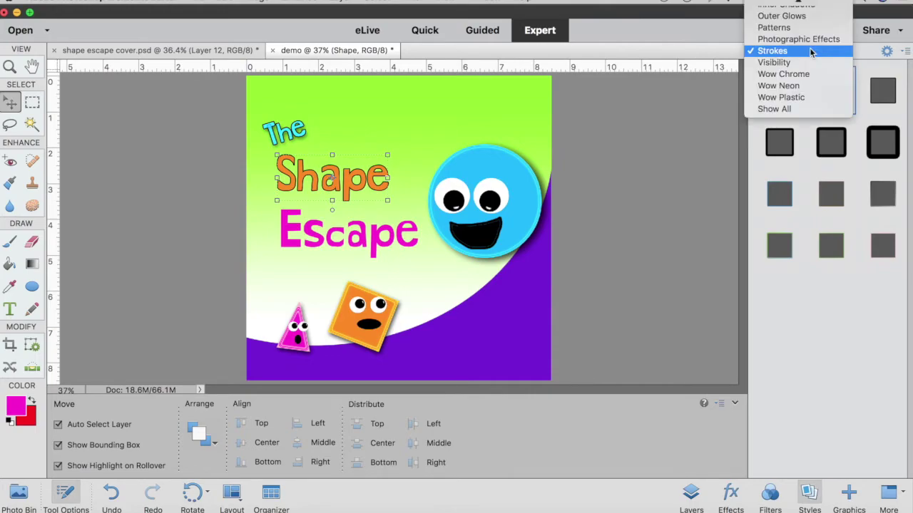
pyautogui.moveTo(802, 8)
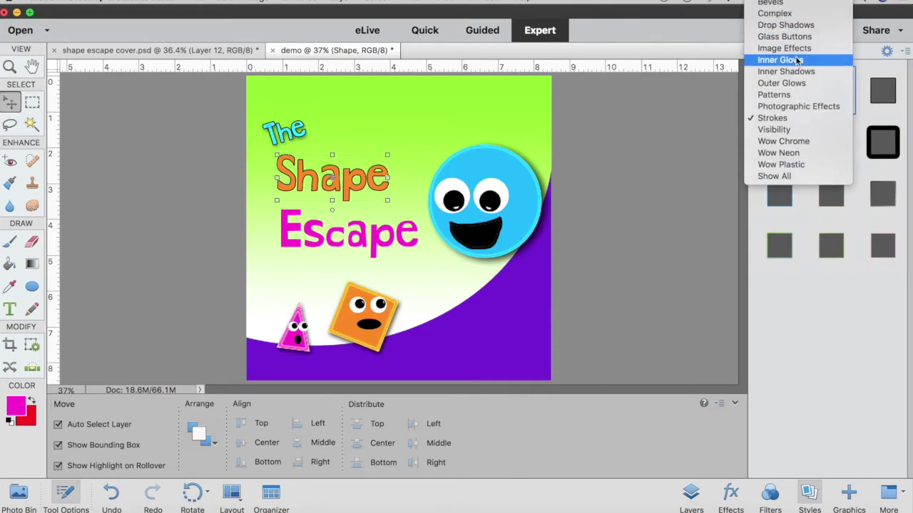
pyautogui.click(796, 61)
pyautogui.click(779, 191)
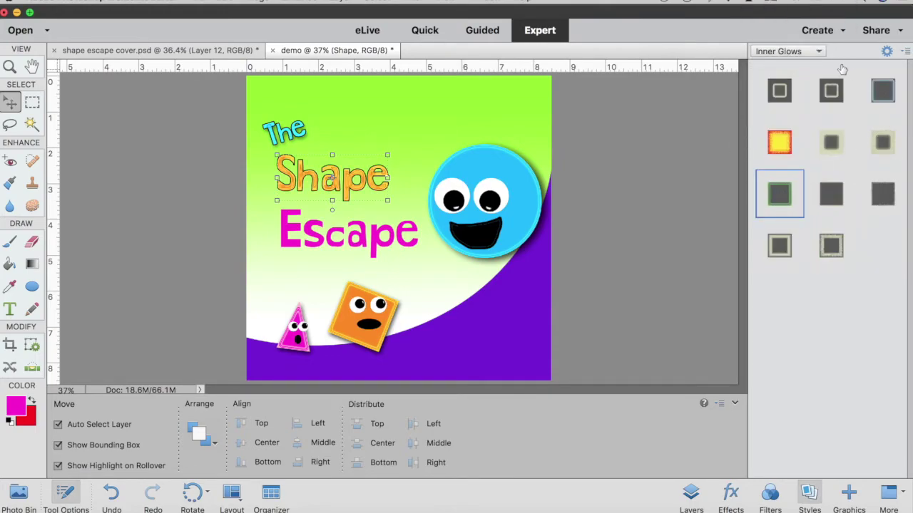
pyautogui.click(818, 52)
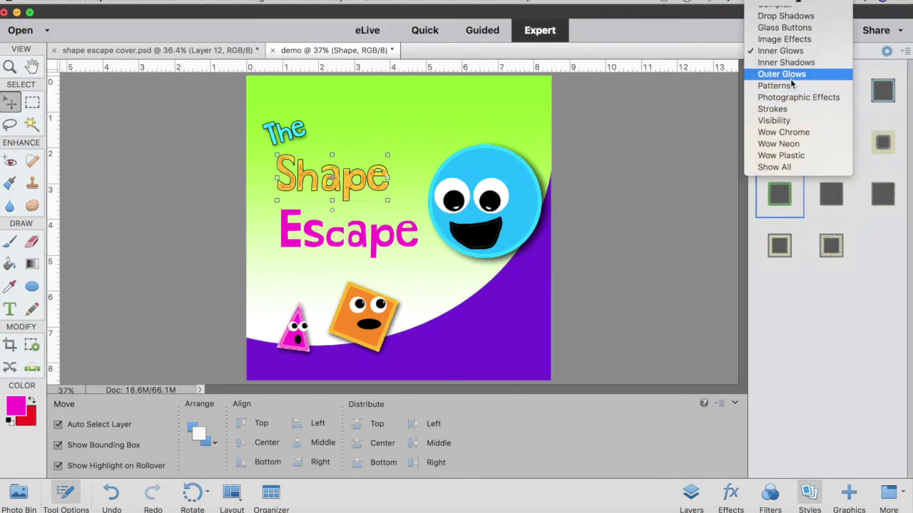
pyautogui.click(784, 27)
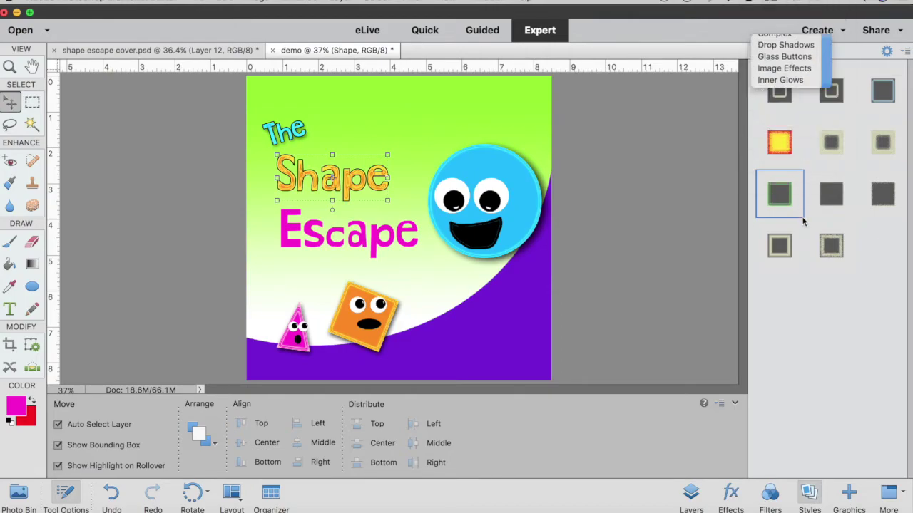
pyautogui.click(829, 196)
# Step: Style 'Escape' with a drop shadow, a green inner glow and a dark stroke
pyautogui.click(385, 246)
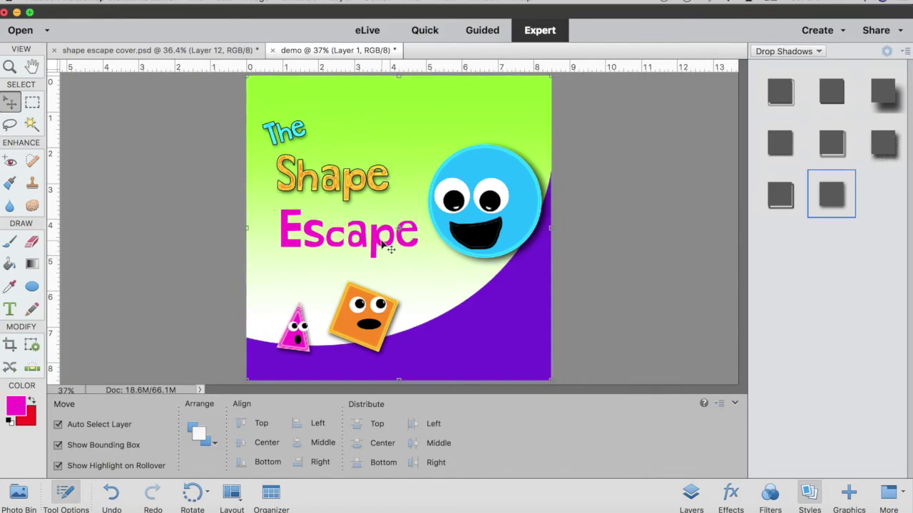
pyautogui.click(376, 246)
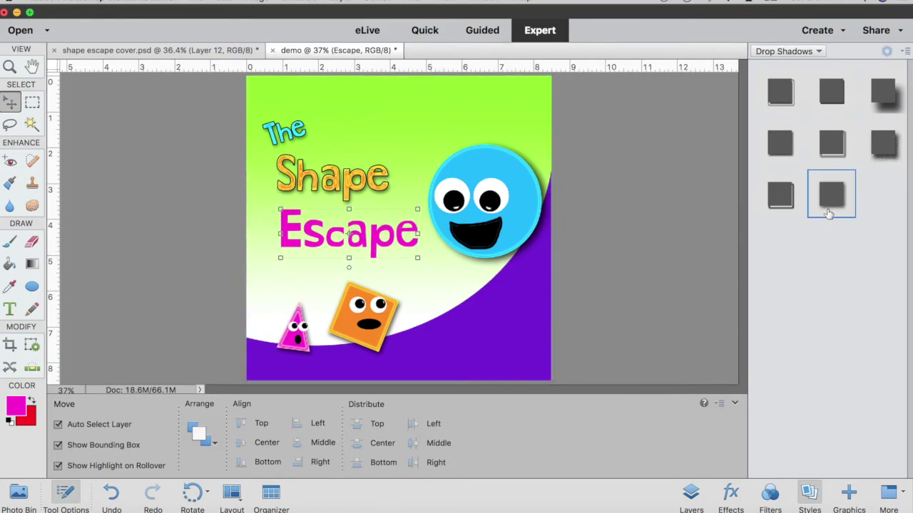
pyautogui.click(832, 203)
pyautogui.click(818, 55)
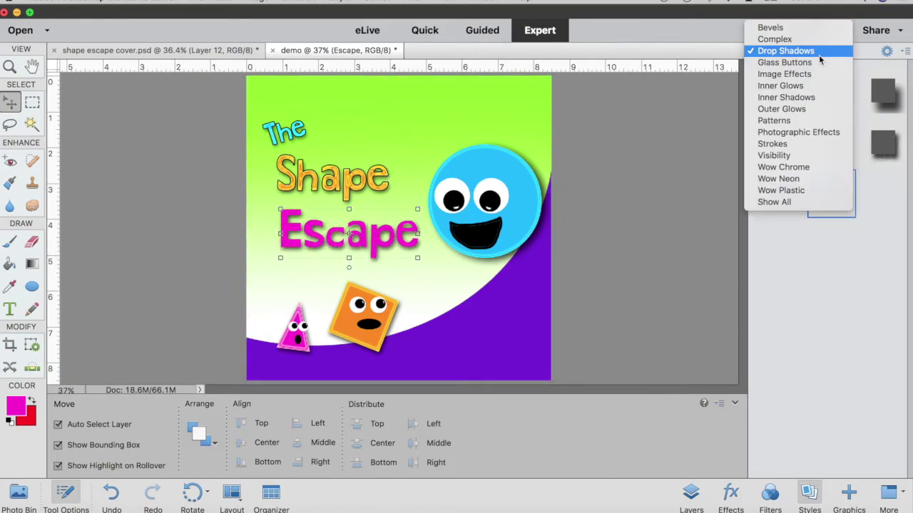
pyautogui.click(808, 86)
pyautogui.click(779, 200)
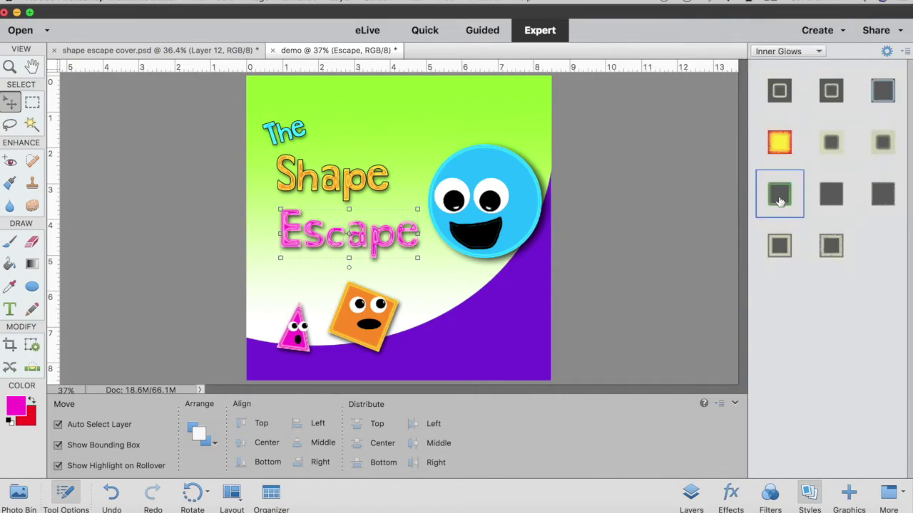
pyautogui.click(810, 55)
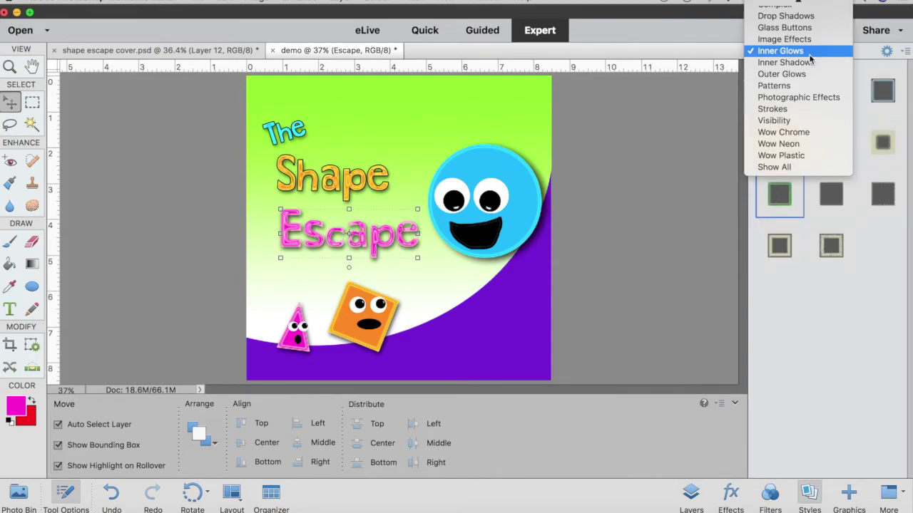
pyautogui.click(777, 109)
pyautogui.click(831, 98)
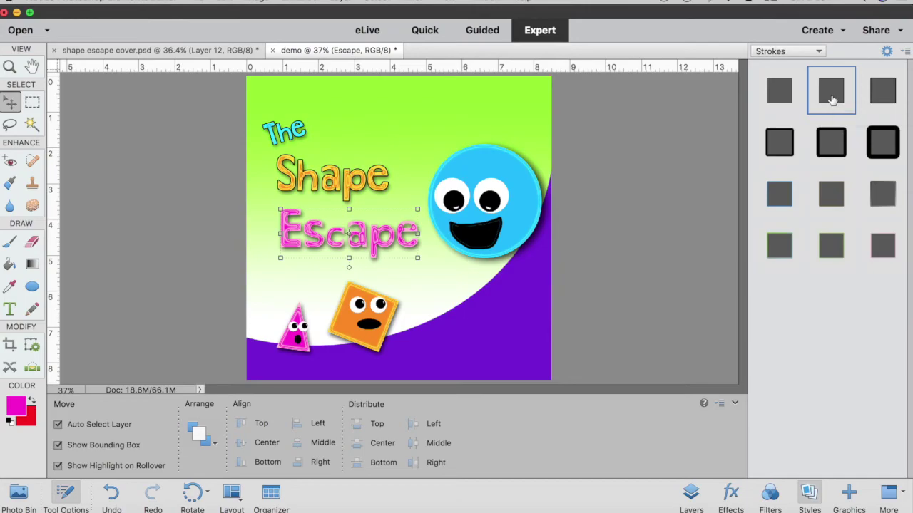
# Step: Deselect the text and select the Escape layer in the Layers panel
pyautogui.click(643, 171)
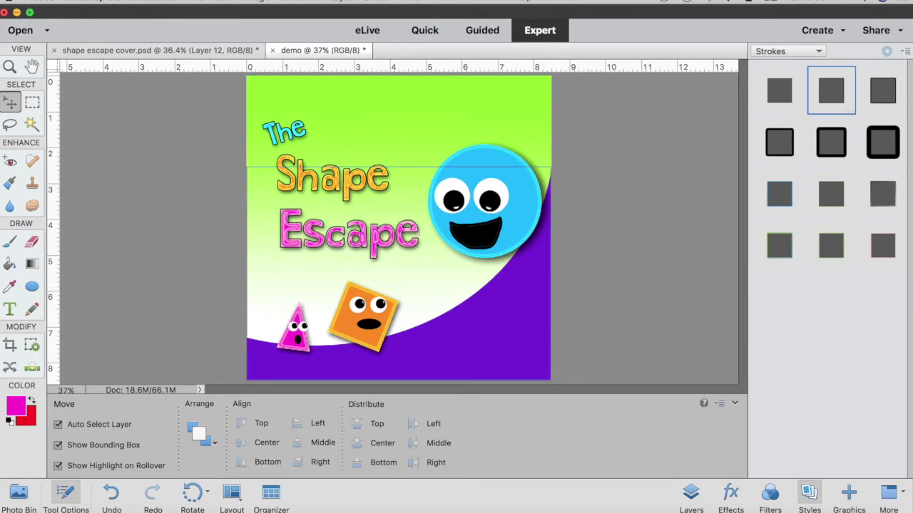
pyautogui.click(691, 497)
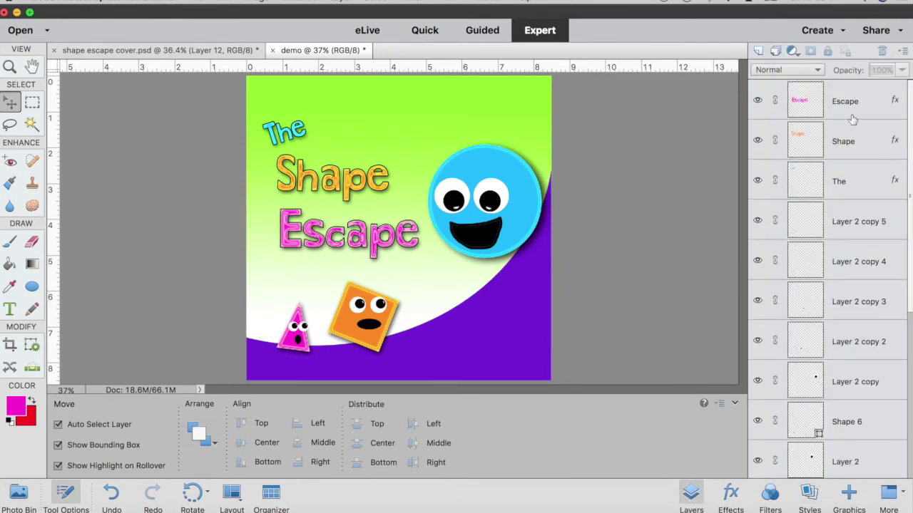
pyautogui.click(851, 115)
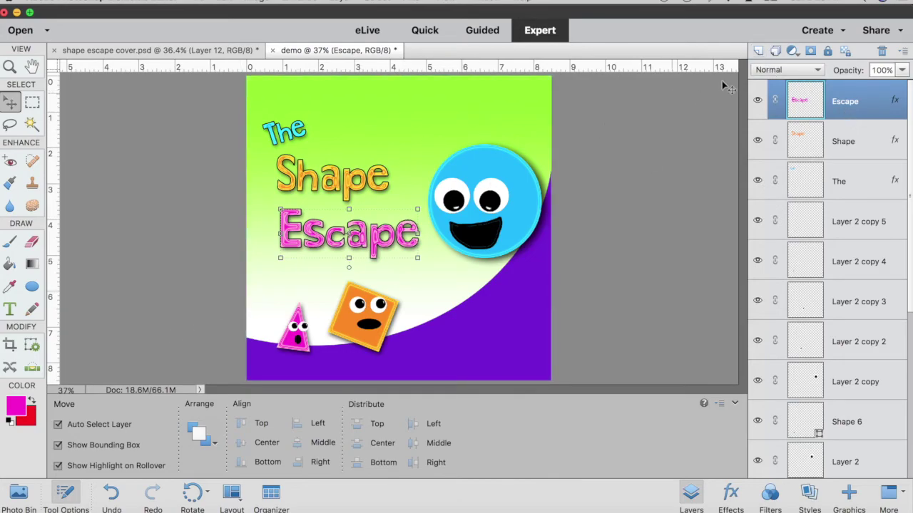
# Step: Add a new layer above Escape and set the foreground colour to white #ffffff
pyautogui.click(758, 51)
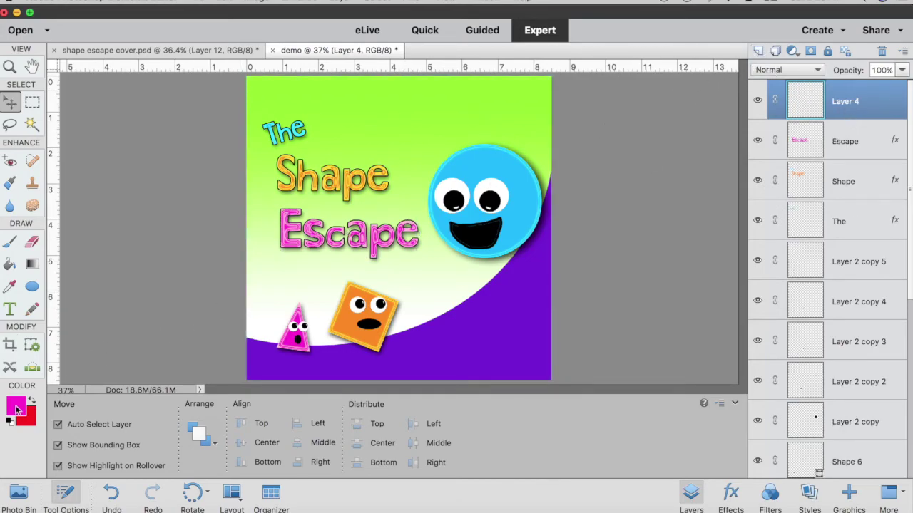
pyautogui.click(19, 408)
pyautogui.doubleClick(780, 363)
pyautogui.write('ffffff')
pyautogui.click(844, 230)
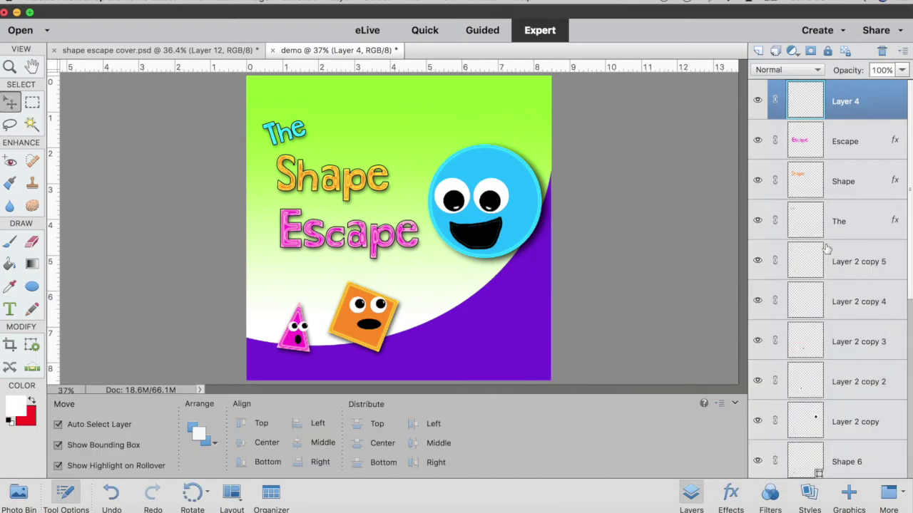
# Step: Type the 16 pt 'Written and Illustrated by' credit with the author's name on the purple band
pyautogui.click(9, 309)
pyautogui.click(388, 368)
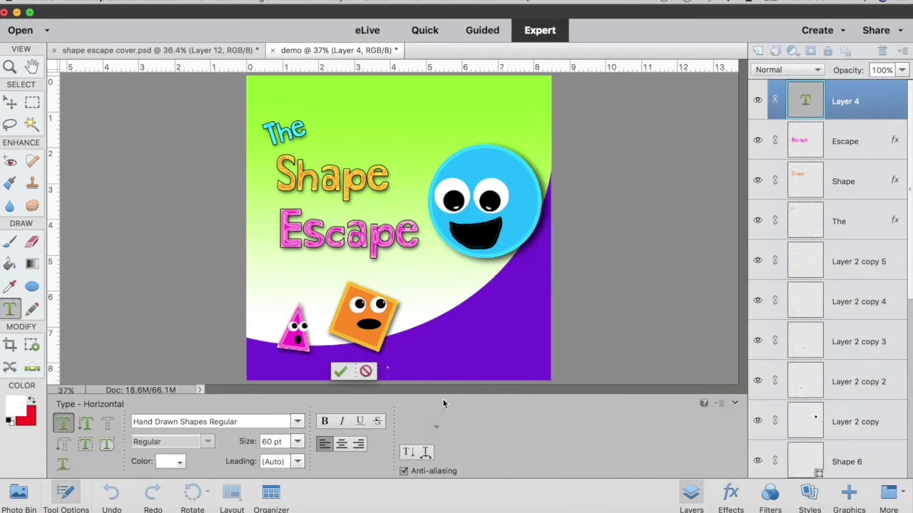
pyautogui.click(297, 441)
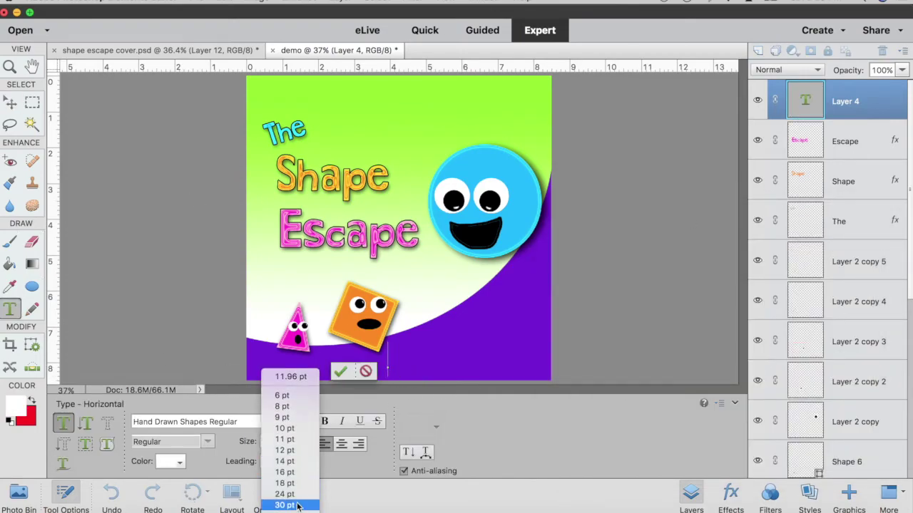
pyautogui.click(294, 472)
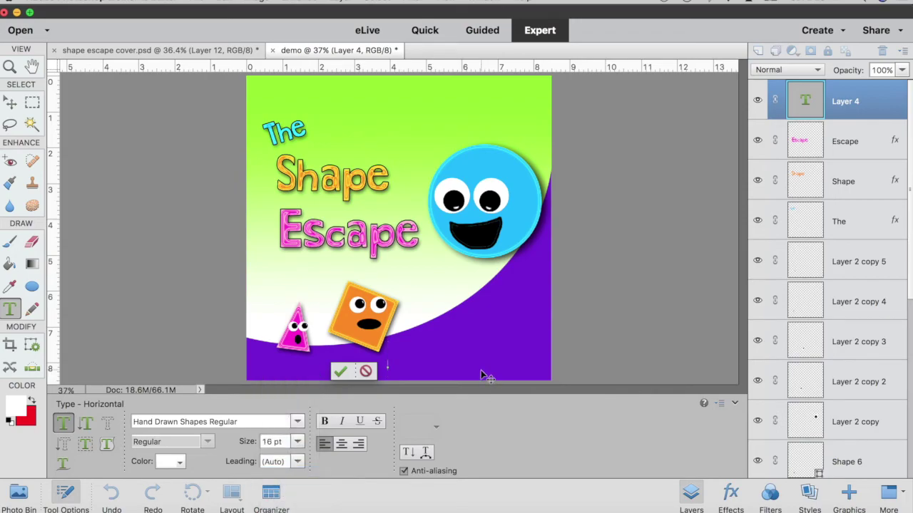
pyautogui.write('Written and')
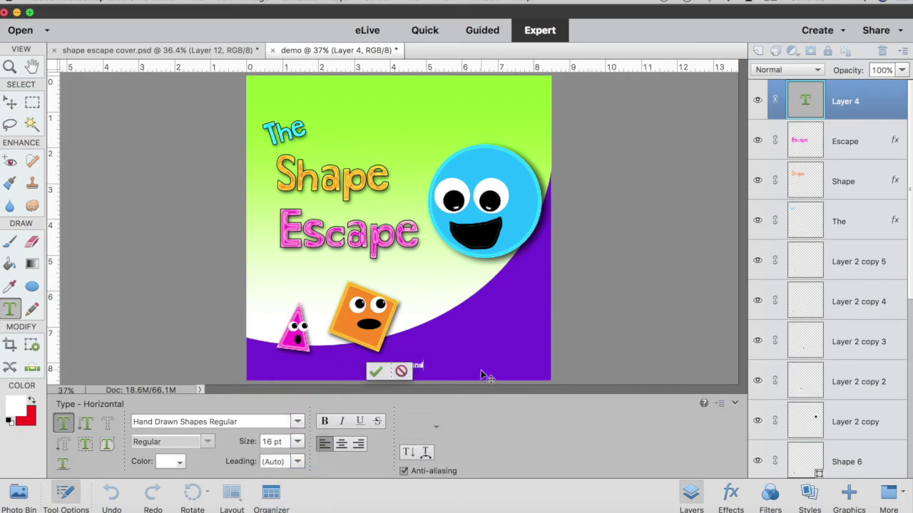
pyautogui.write(' Ill')
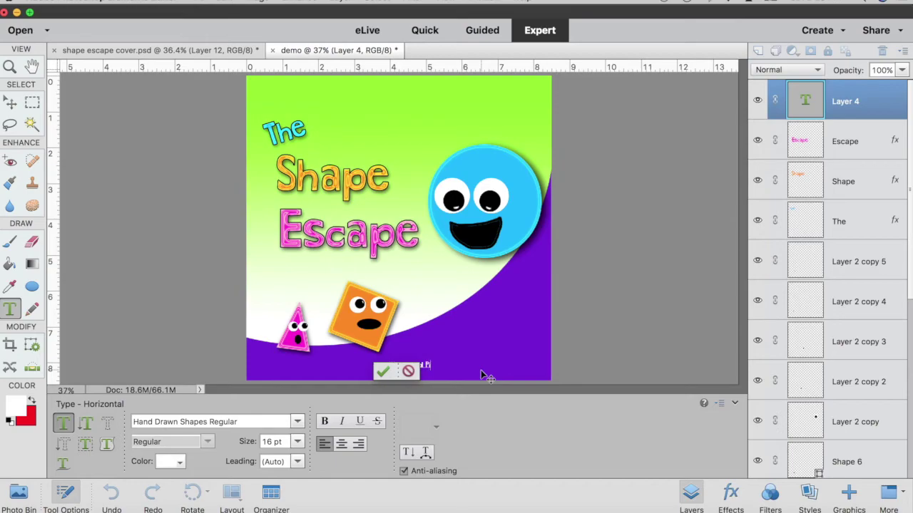
pyautogui.write('ustrated by')
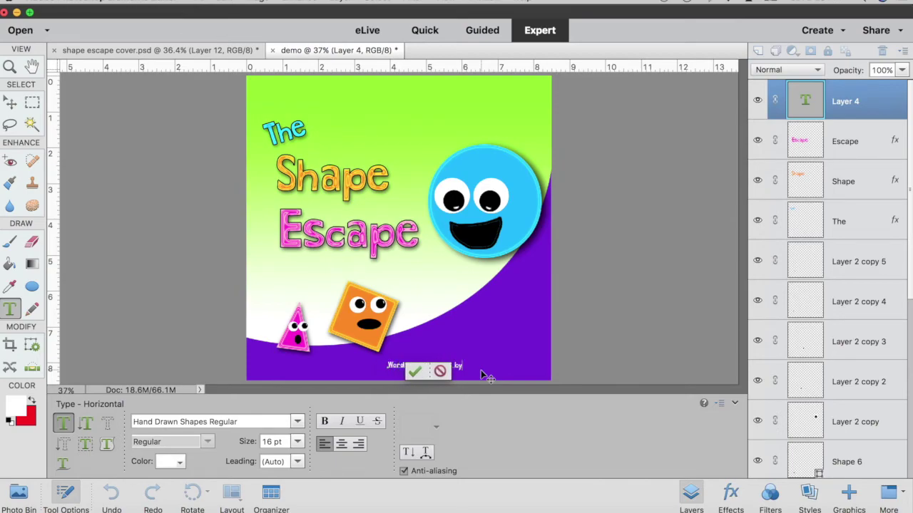
pyautogui.write(' Meg C')
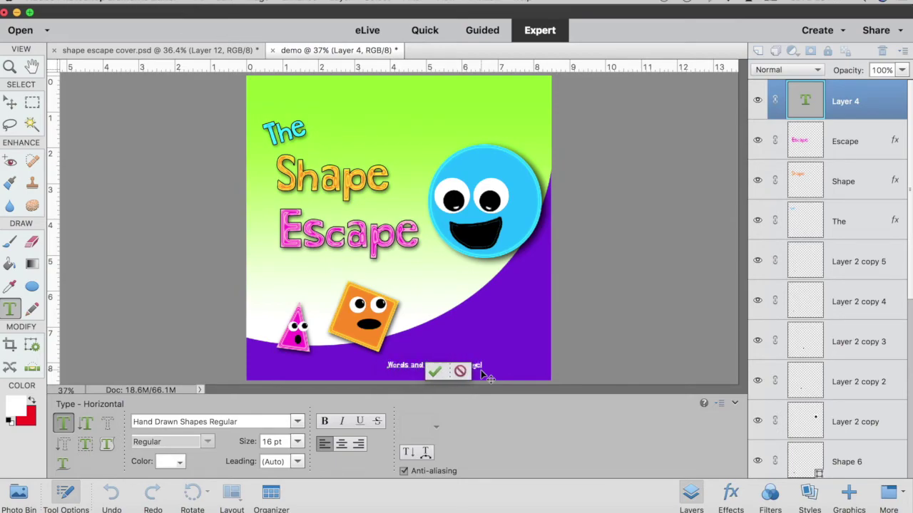
pyautogui.write('a Farrar')
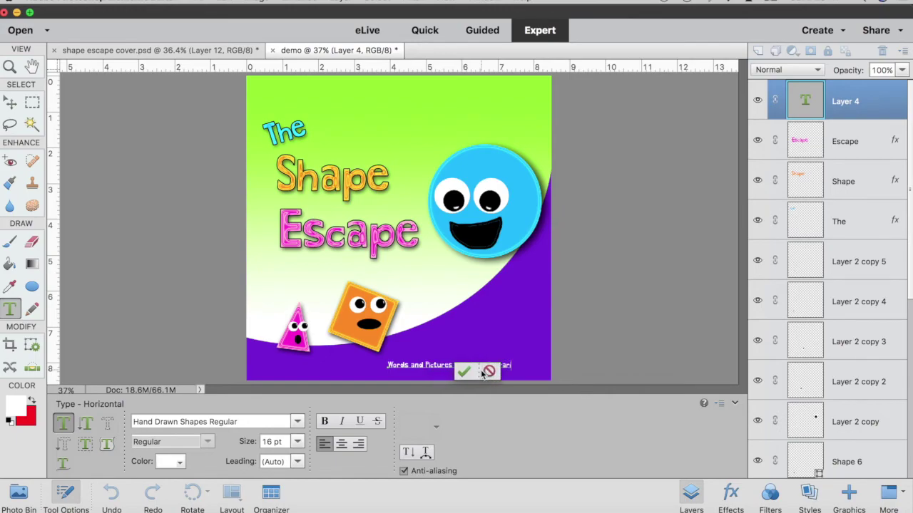
pyautogui.click(464, 372)
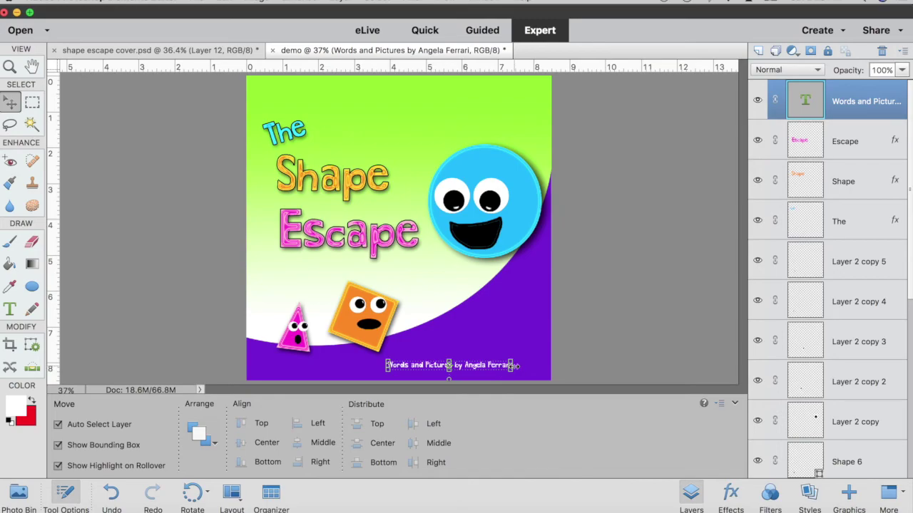
# Step: Stretch the credit text slightly wider and taller
pyautogui.moveTo(513, 365); pyautogui.dragTo(543, 365)
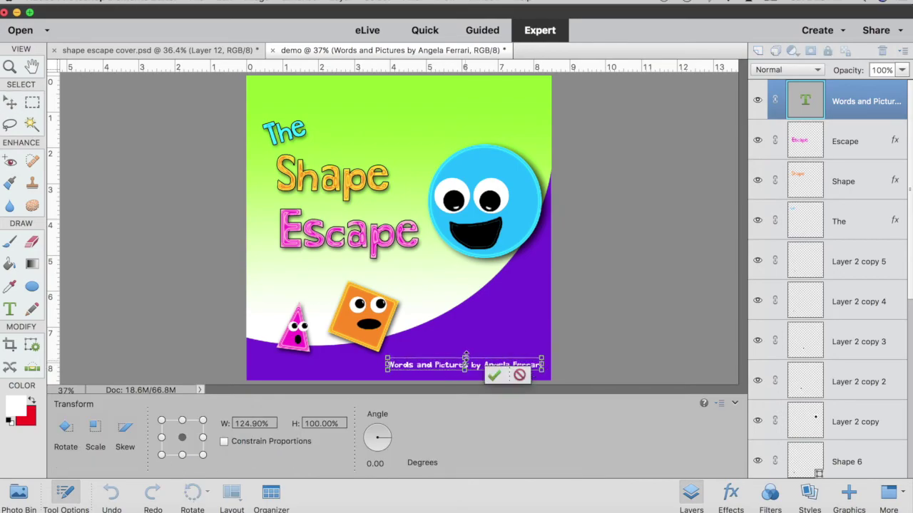
pyautogui.moveTo(465, 356); pyautogui.dragTo(465, 359)
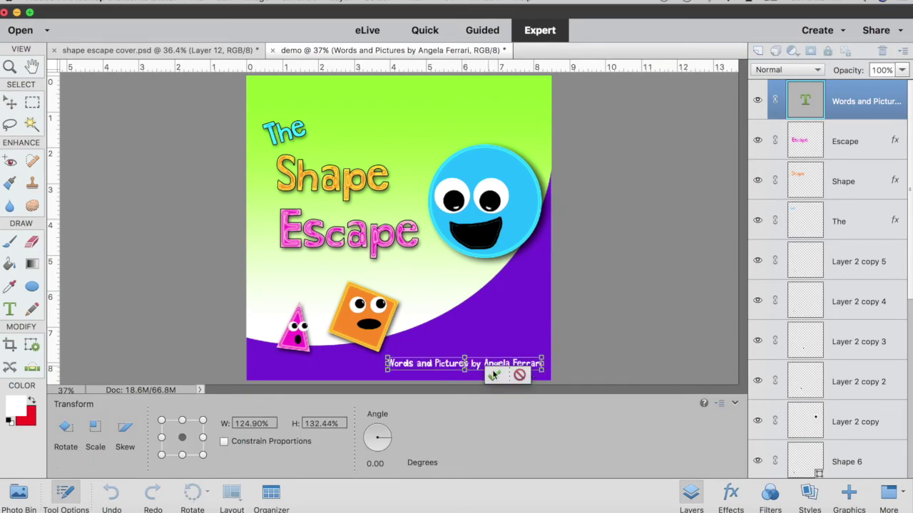
pyautogui.click(493, 375)
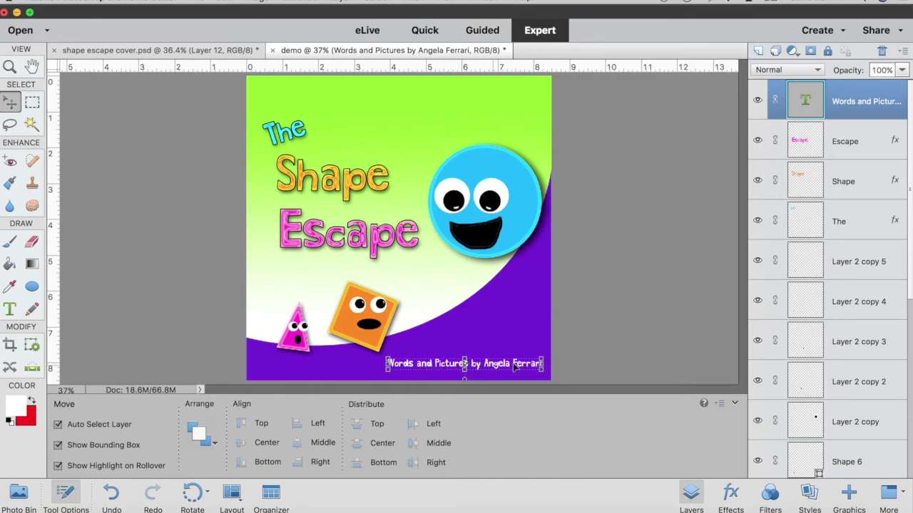
pyautogui.click(608, 364)
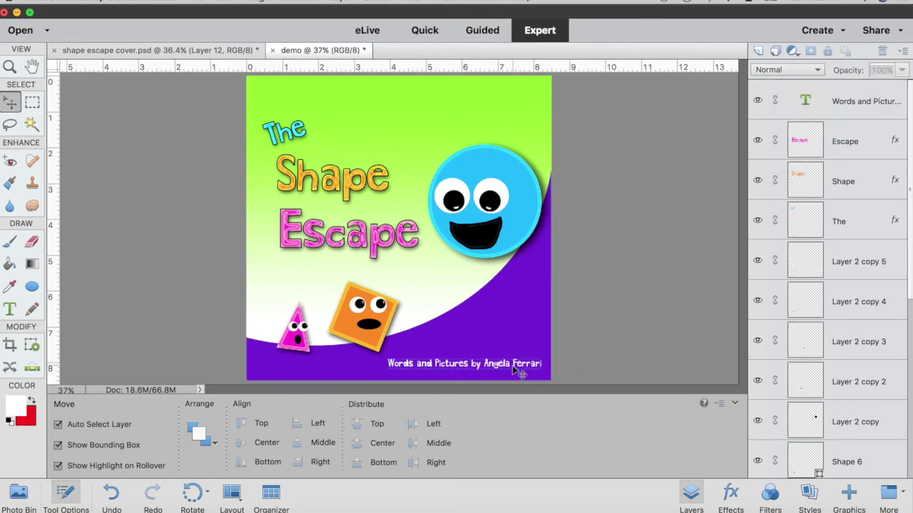